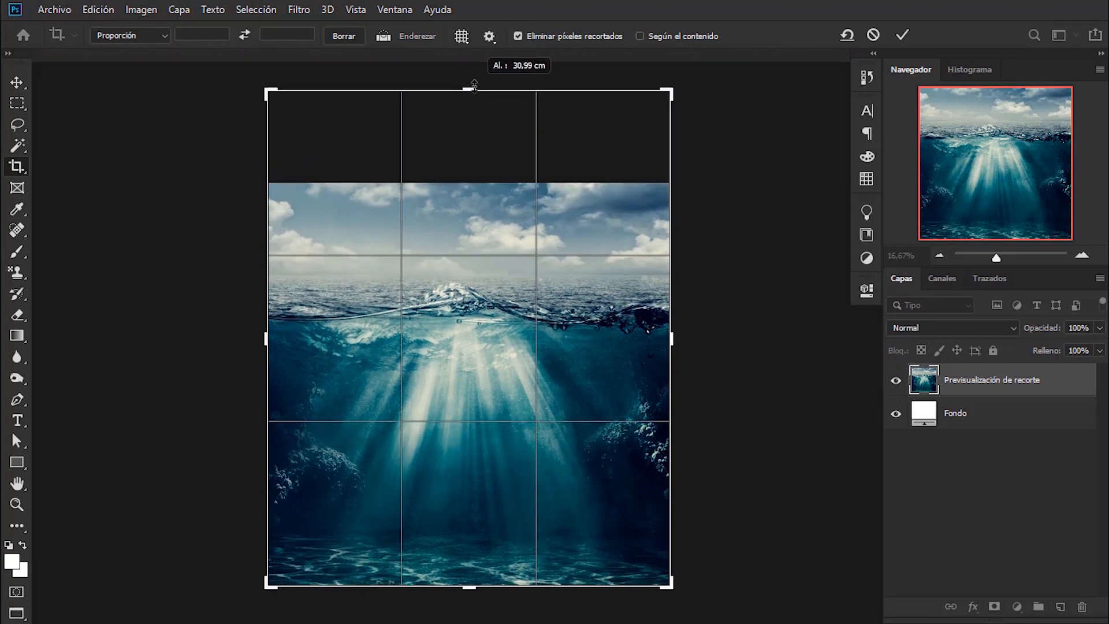
# - Apply the crop that extends the canvas with white above the seascape
pyautogui.click(903, 35)
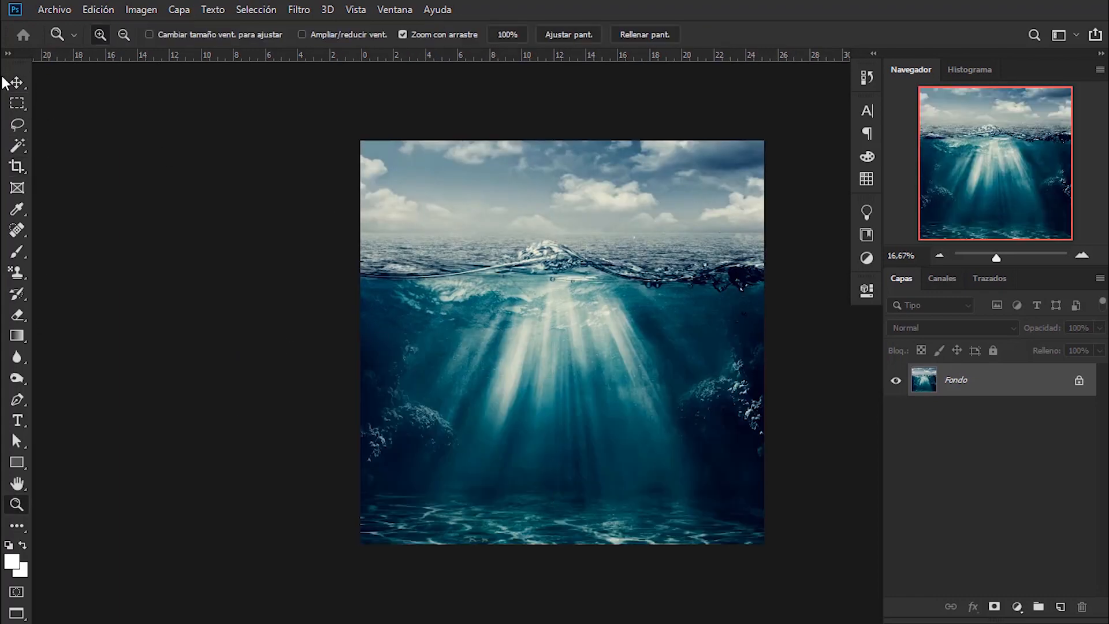
pyautogui.click(8, 82)
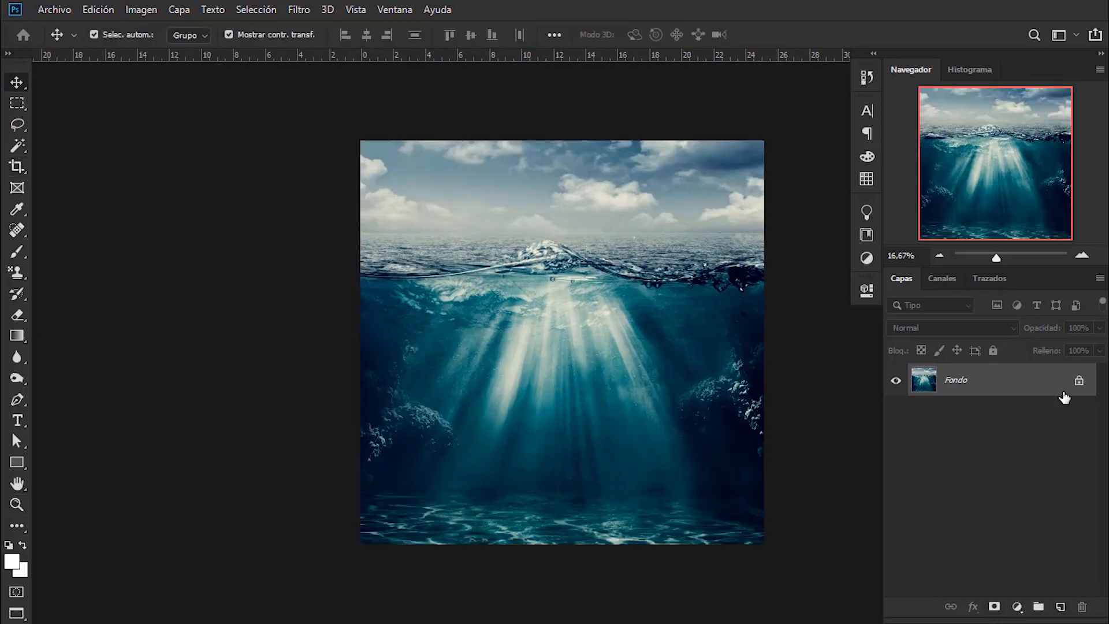
# - Unlock the Fondo background as a regular layer and convert it to a smart object
pyautogui.doubleClick(1063, 390)
pyautogui.click(712, 171)
pyautogui.rightClick(1017, 388)
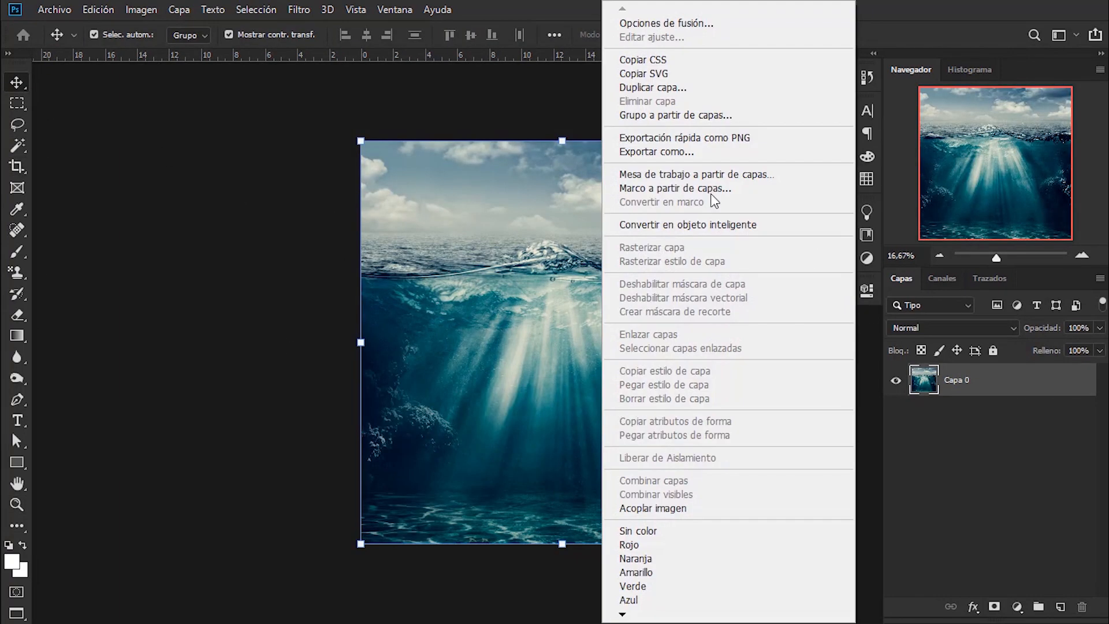
pyautogui.click(706, 224)
# - Crop the document to extend the canvas with transparent space above the seascape and trim a thin strip of the seabed
pyautogui.moveTo(803, 336); pyautogui.dragTo(689, 322)
pyautogui.click(17, 167)
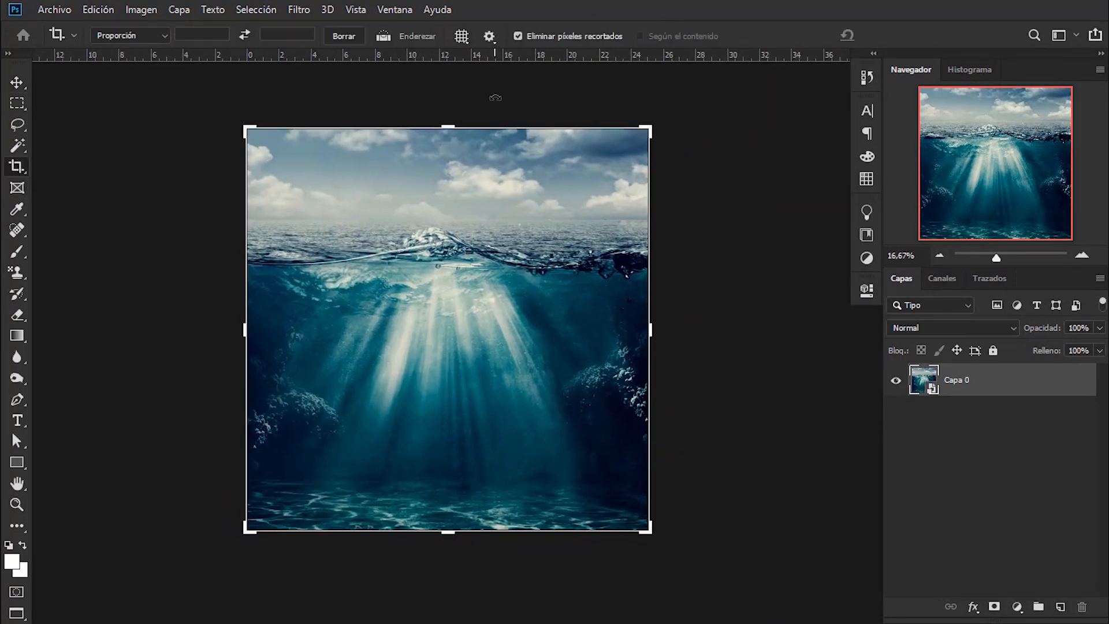
pyautogui.moveTo(448, 127); pyautogui.dragTo(438, 93)
pyautogui.moveTo(452, 559); pyautogui.dragTo(451, 548)
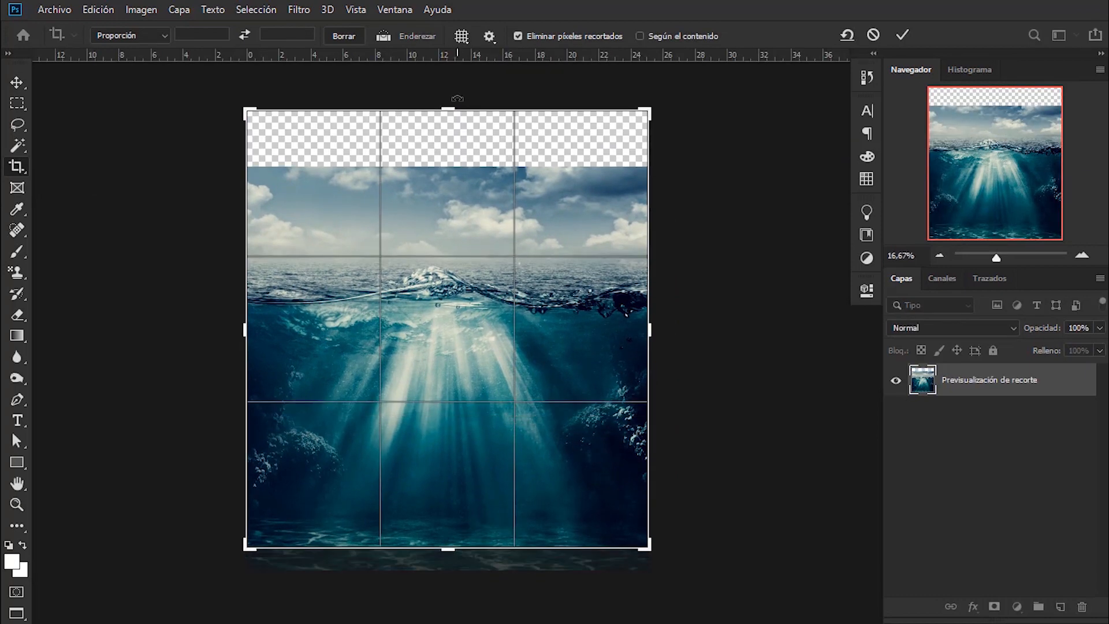
pyautogui.moveTo(456, 104); pyautogui.dragTo(456, 86)
pyautogui.click(903, 36)
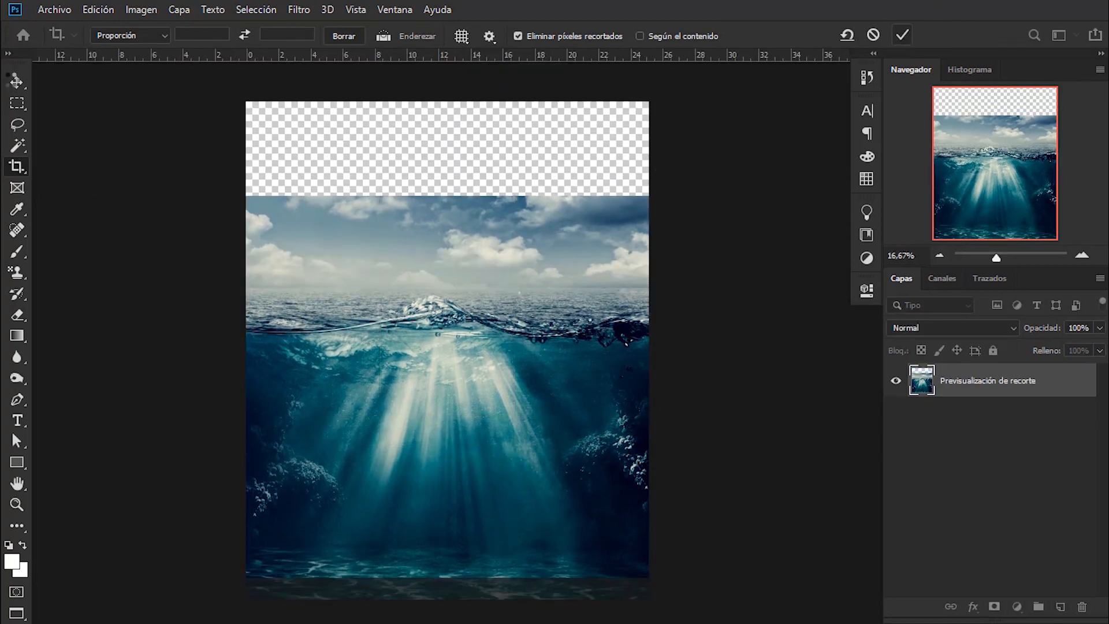
pyautogui.press('v')
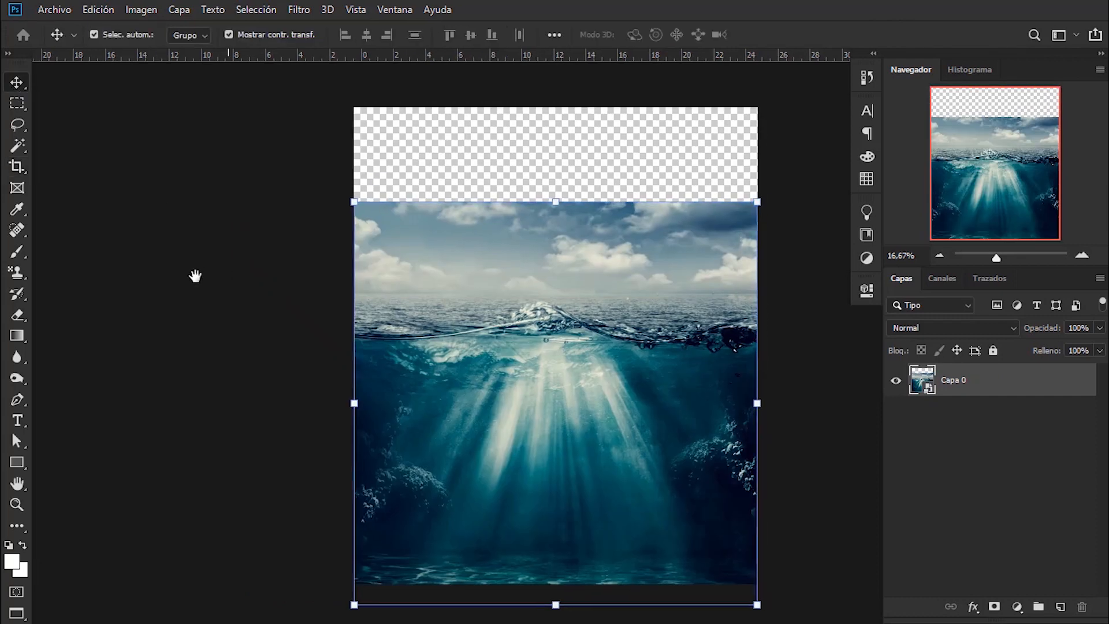
pyautogui.click(1018, 606)
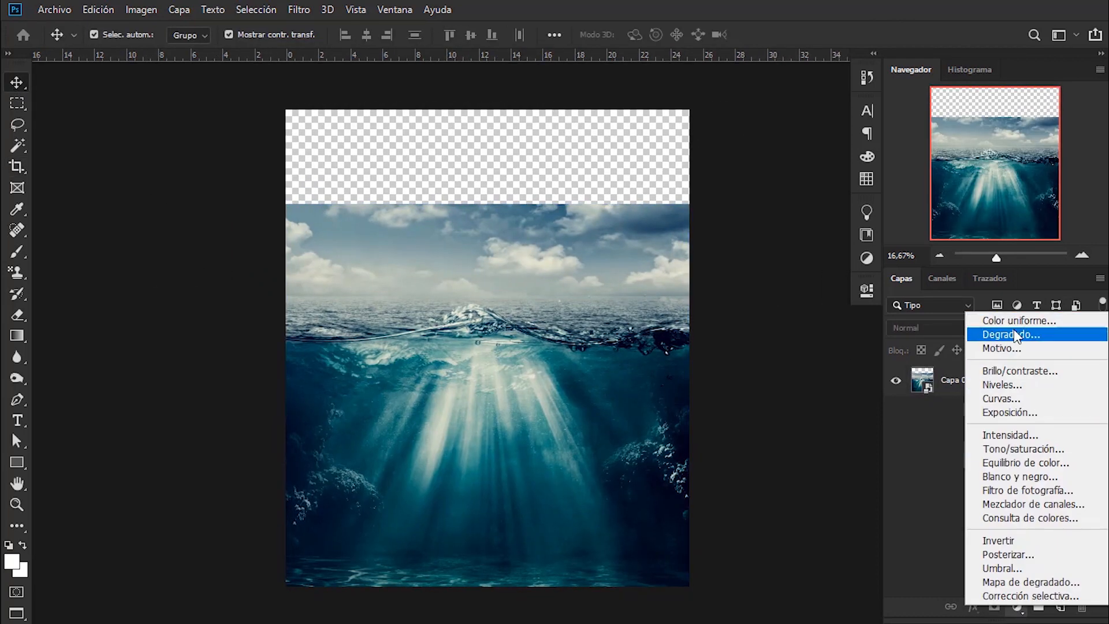
pyautogui.click(988, 333)
pyautogui.click(955, 163)
# - Place the thumb-1920-71999 sky image as an embedded element and position it over the empty upper part of the canvas
pyautogui.click(54, 10)
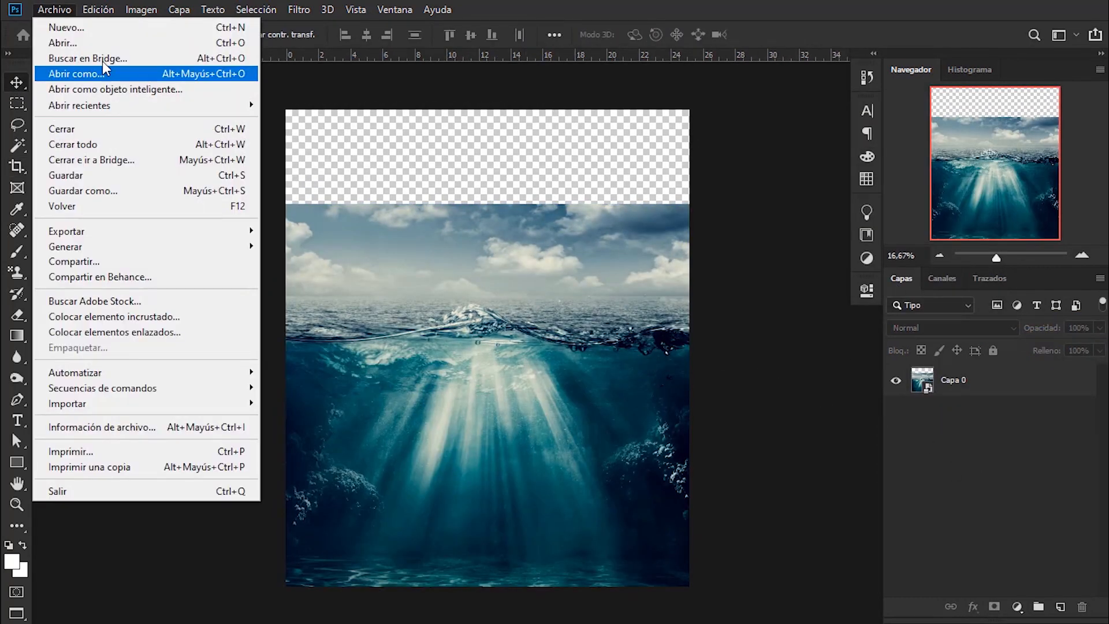
pyautogui.click(93, 317)
pyautogui.click(211, 274)
pyautogui.click(973, 565)
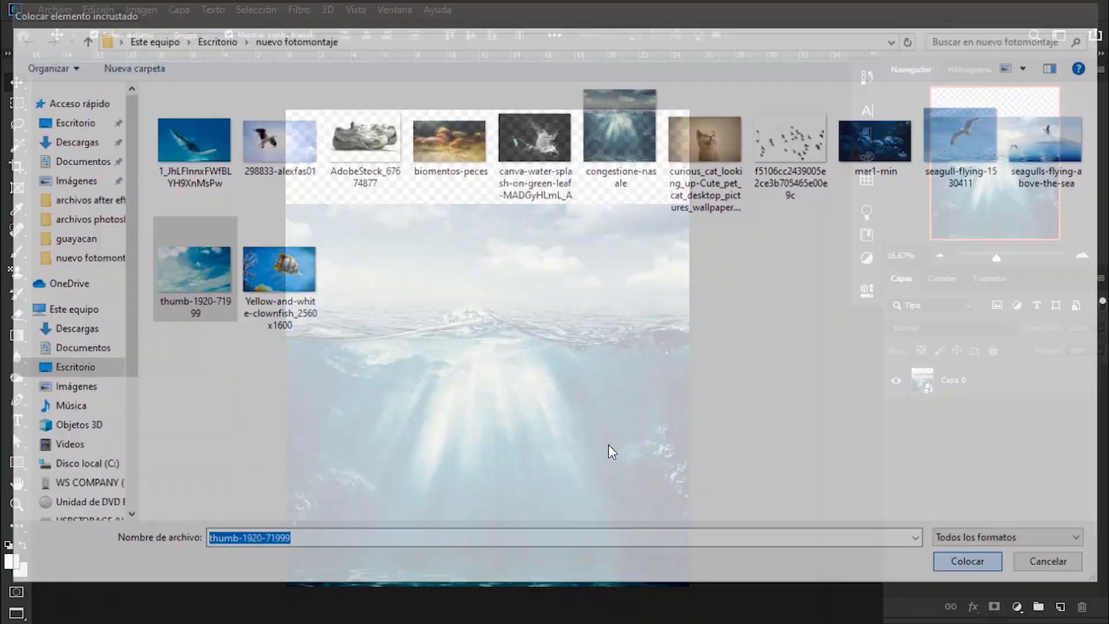
pyautogui.moveTo(619, 334); pyautogui.dragTo(620, 200)
pyautogui.click(665, 37)
# - Move the thumb-1920-71999 layer beneath Capa 0 and adjust the sky's position above the seascape
pyautogui.moveTo(1031, 382); pyautogui.dragTo(1030, 501)
pyautogui.click(673, 243)
pyautogui.moveTo(649, 198); pyautogui.dragTo(649, 175)
pyautogui.doubleClick(649, 175)
pyautogui.click(819, 284)
# - Add a Curves adjustment layer above Capa 0 and raise the midtones of the RGB curve to brighten the image
pyautogui.click(954, 379)
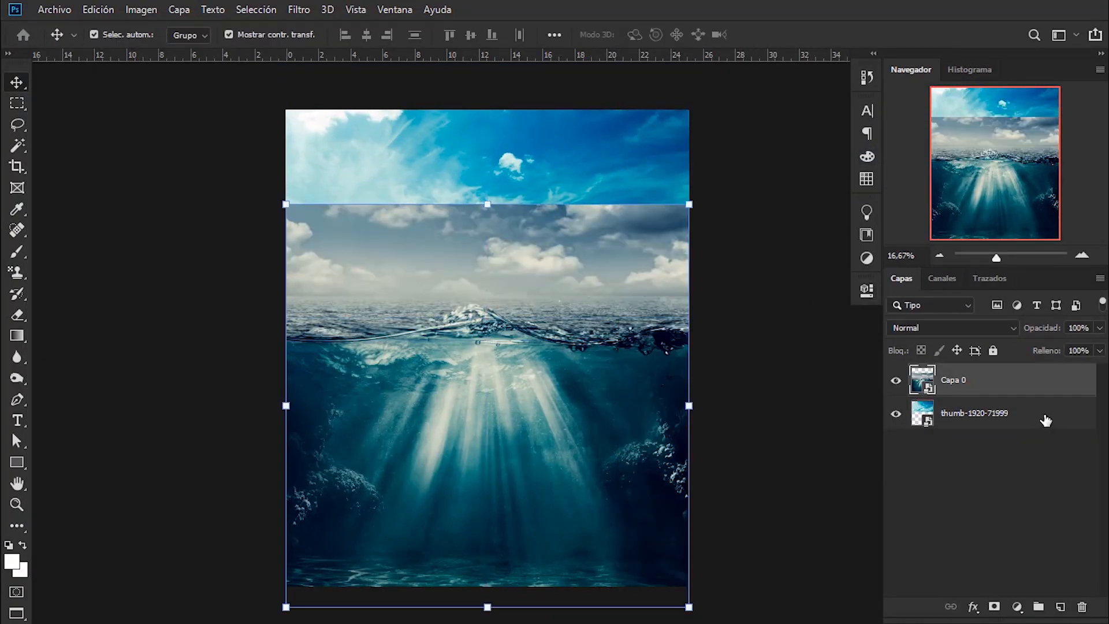
pyautogui.click(1018, 607)
pyautogui.click(1003, 398)
pyautogui.moveTo(758, 442); pyautogui.dragTo(723, 425)
pyautogui.click(820, 285)
# - Add a Color Balance adjustment layer above Capa 0, with shadows at +23 green and +4 blue
pyautogui.click(1013, 414)
pyautogui.click(1017, 607)
pyautogui.click(1008, 464)
pyautogui.moveTo(700, 373); pyautogui.dragTo(712, 426)
pyautogui.click(707, 337)
pyautogui.click(699, 350)
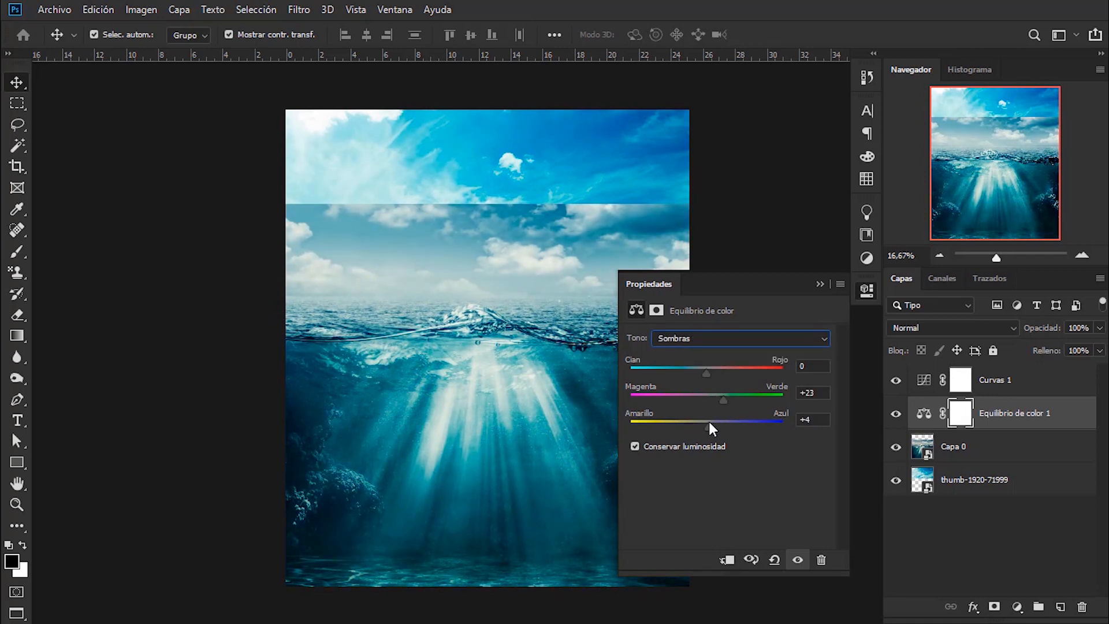
# - Add a Photo Filter adjustment layer directly above Capa 0 using the Filtro frío (80) preset
pyautogui.click(953, 446)
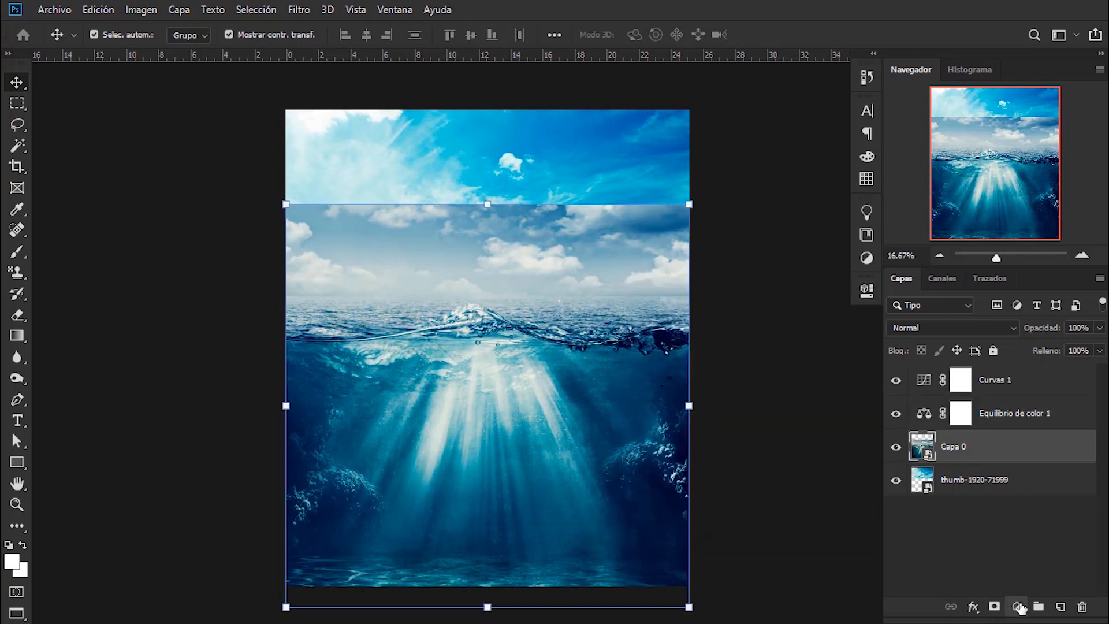
pyautogui.click(1018, 607)
pyautogui.click(1037, 491)
pyautogui.click(736, 335)
pyautogui.click(723, 376)
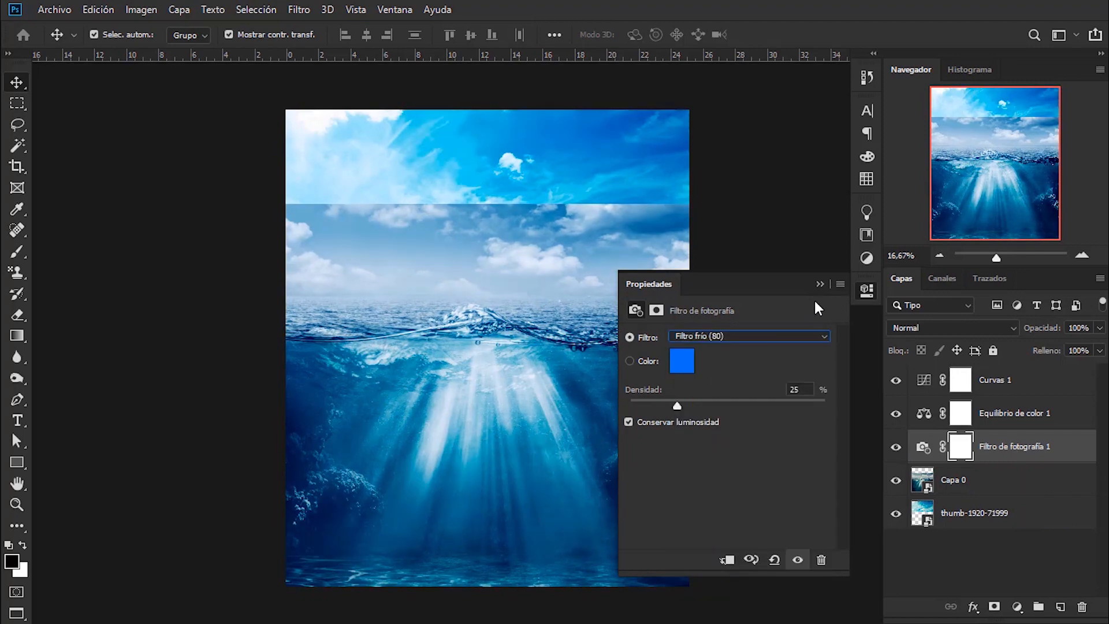
pyautogui.click(822, 283)
# - With Capa 0 selected, choose a soft round brush and enlarge it to about 936 px
pyautogui.click(953, 480)
pyautogui.press('b')
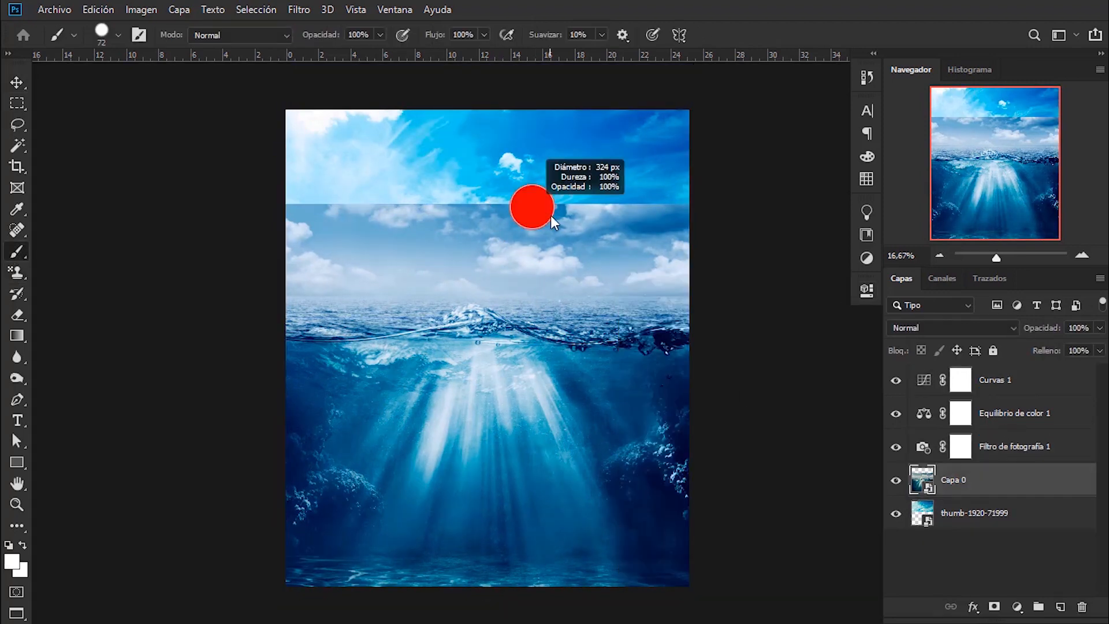
pyautogui.rightClick(626, 232)
pyautogui.click(682, 403)
pyautogui.moveTo(483, 227); pyautogui.dragTo(501, 225)
pyautogui.click(659, 223)
pyautogui.click(600, 249)
# - Add a layer mask to Capa 0 and paint black across its upper sky to blend it into the sky image
pyautogui.click(994, 606)
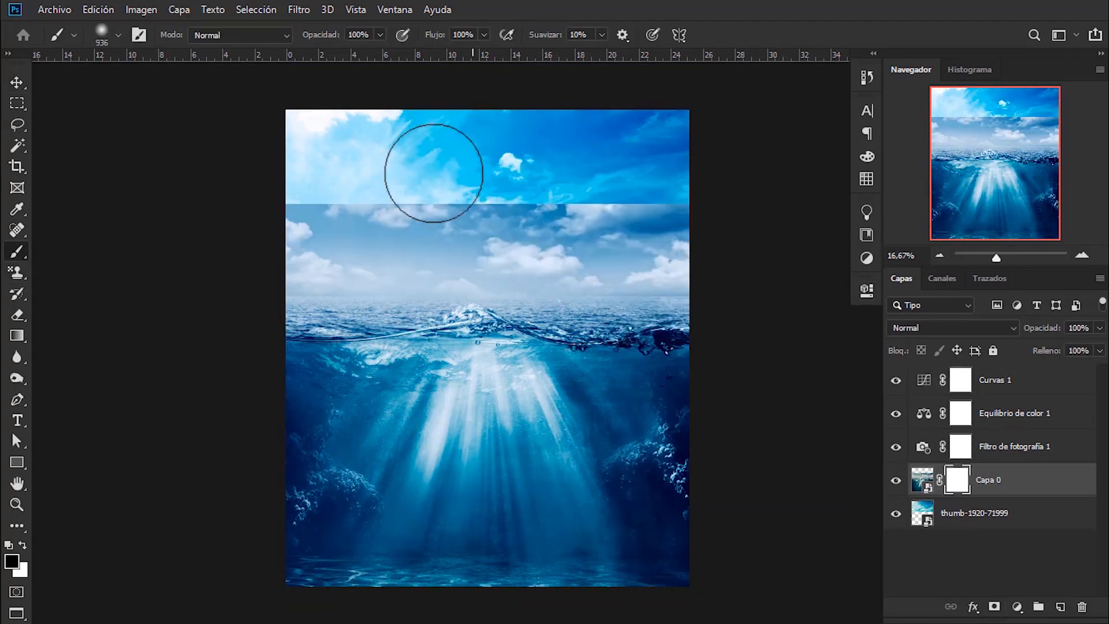
pyautogui.moveTo(296, 179)
pyautogui.mouseDown()
pyautogui.moveTo(767, 169)
pyautogui.moveTo(173, 168)
pyautogui.mouseUp()
pyautogui.moveTo(738, 176); pyautogui.dragTo(624, 210)
# - Shift the thumb-1920-71999 sky image slightly upward behind the seascape
pyautogui.click(16, 82)
pyautogui.moveTo(576, 150); pyautogui.dragTo(576, 108)
pyautogui.moveTo(768, 260); pyautogui.dragTo(737, 277)
# - Add a Curves adjustment clipped to the thumb-1920-71999 layer and lower the curve to darken the sky
pyautogui.click(1018, 606)
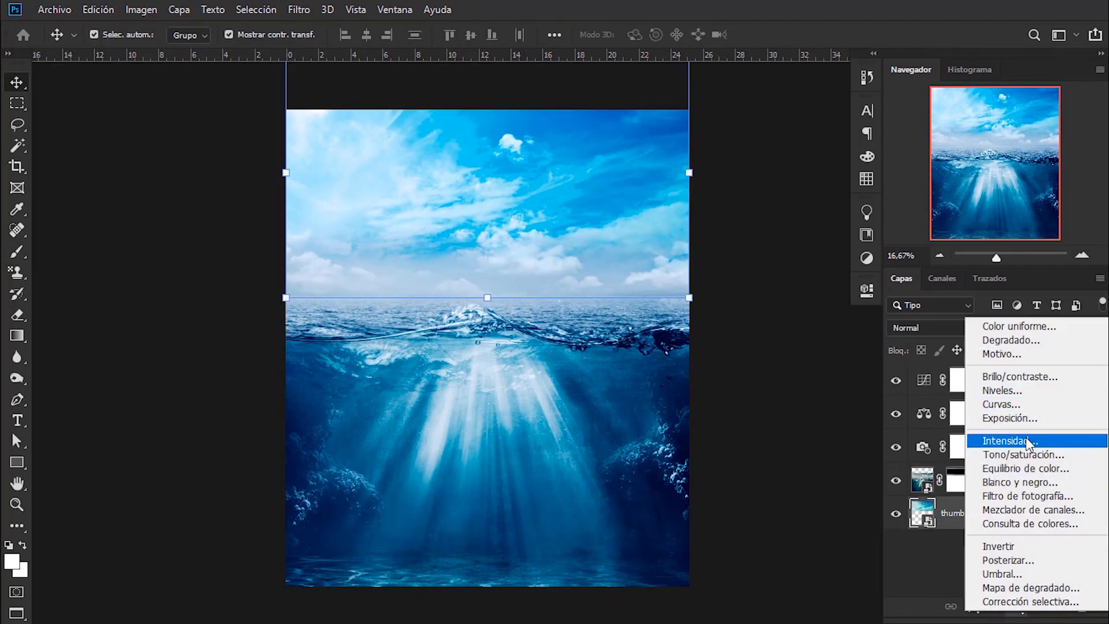
pyautogui.click(994, 404)
pyautogui.click(727, 560)
pyautogui.moveTo(764, 436); pyautogui.dragTo(776, 440)
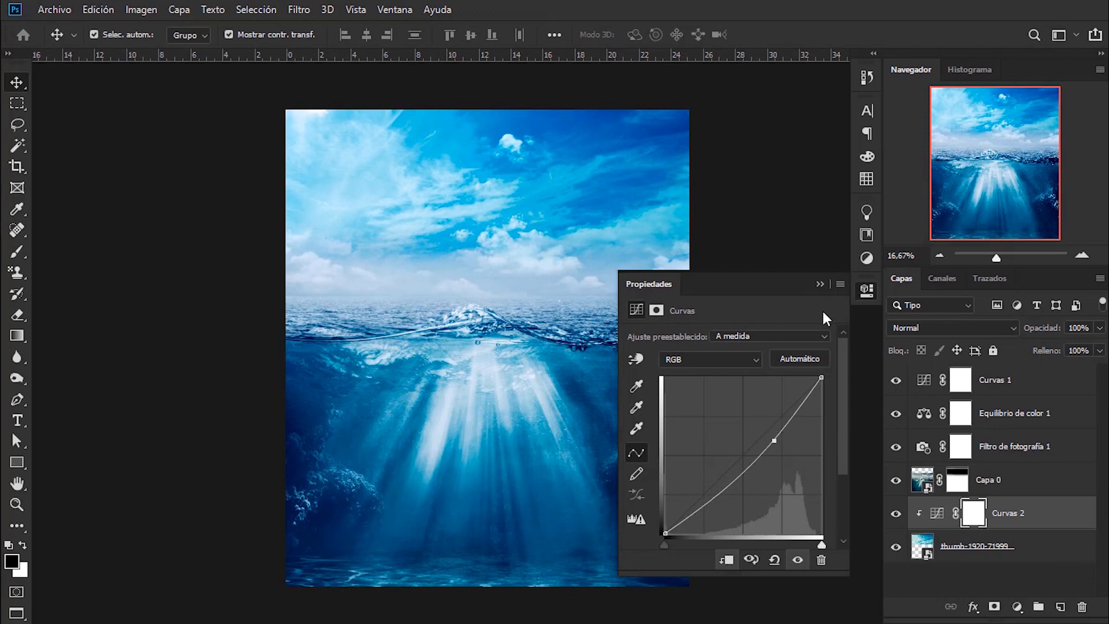
# - Add a clipped Hue/Saturation adjustment to the sky layer with hue +2, saturation -67 and lightness +5
pyautogui.click(959, 546)
pyautogui.click(1018, 607)
pyautogui.click(999, 457)
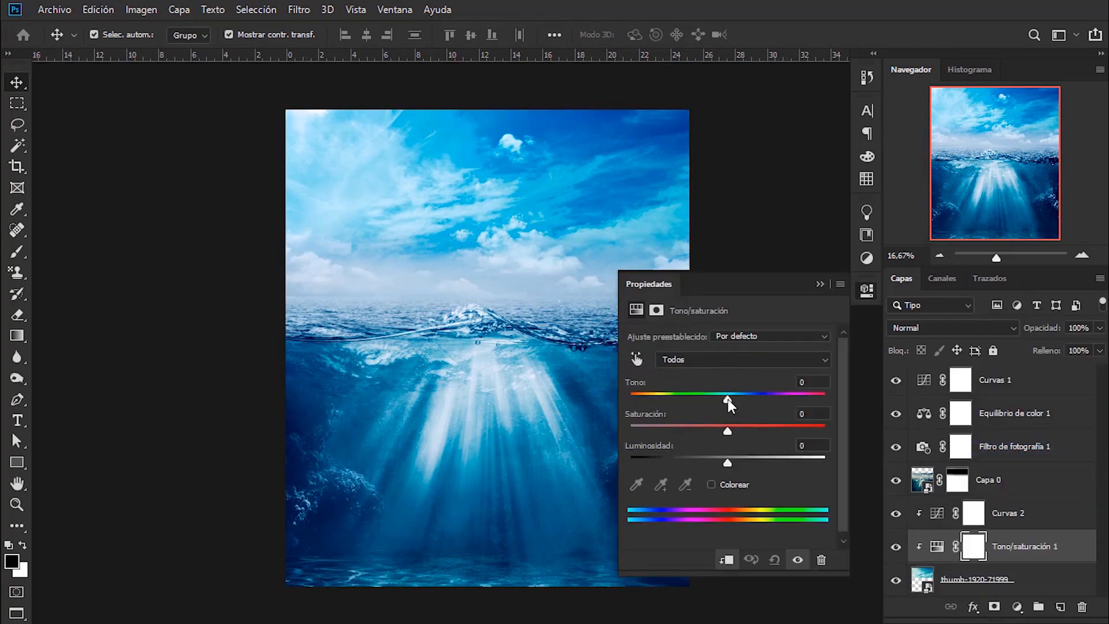
pyautogui.moveTo(728, 400); pyautogui.dragTo(663, 430)
pyautogui.moveTo(727, 463); pyautogui.dragTo(733, 463)
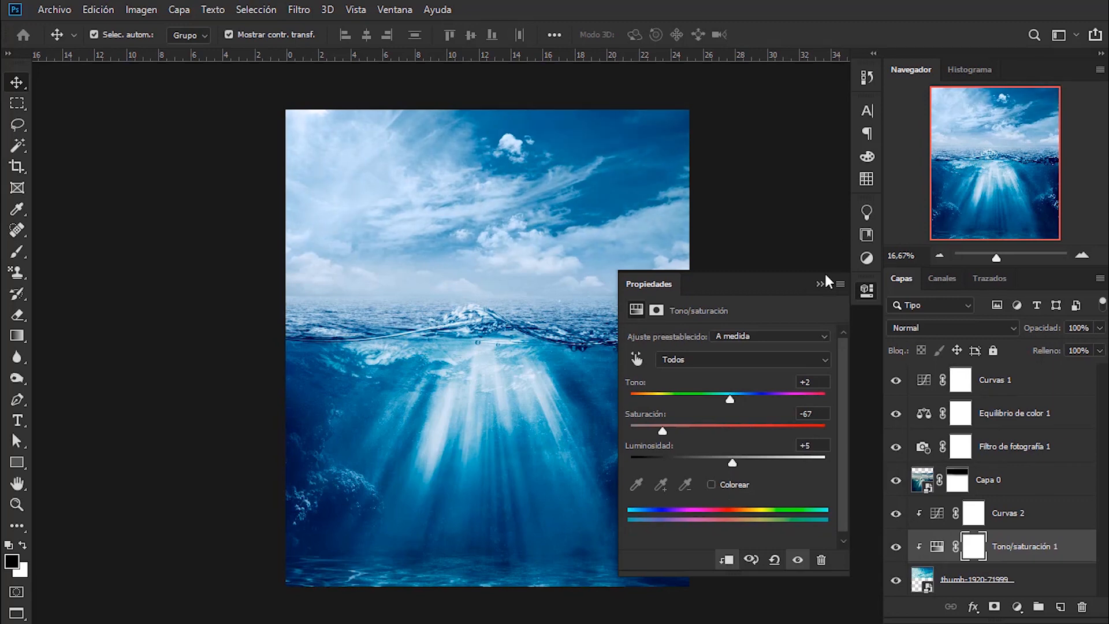
pyautogui.click(781, 398)
# - Add a Levels adjustment layer above Curvas 1 with input black at 12 and input white at 244
pyautogui.click(1035, 489)
pyautogui.click(1047, 517)
pyautogui.click(1054, 556)
pyautogui.click(1043, 381)
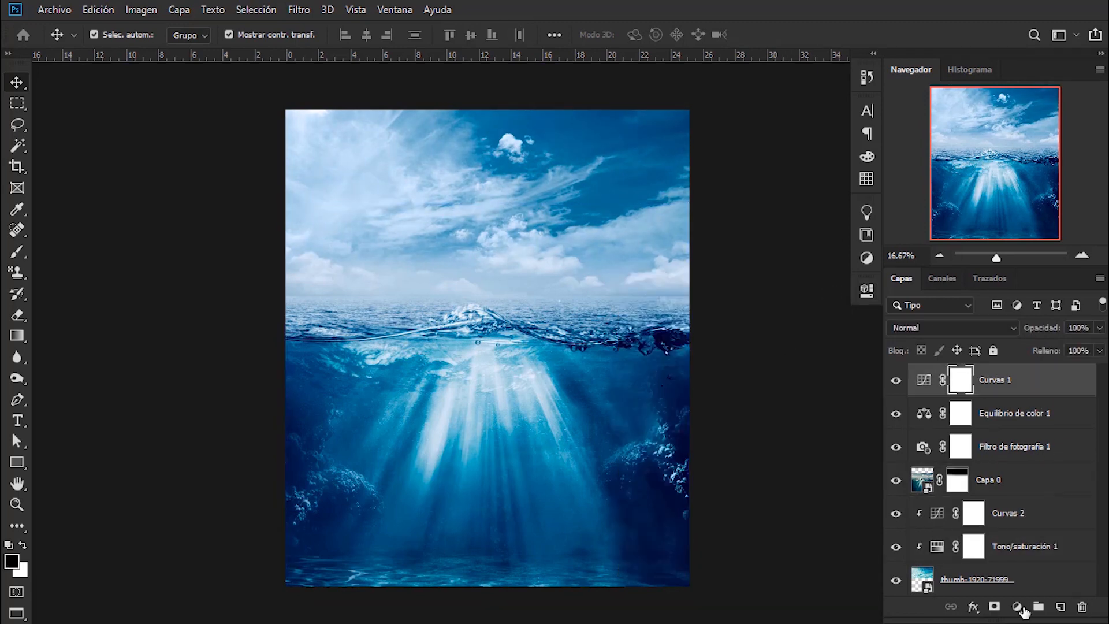
pyautogui.click(1018, 608)
pyautogui.click(1008, 401)
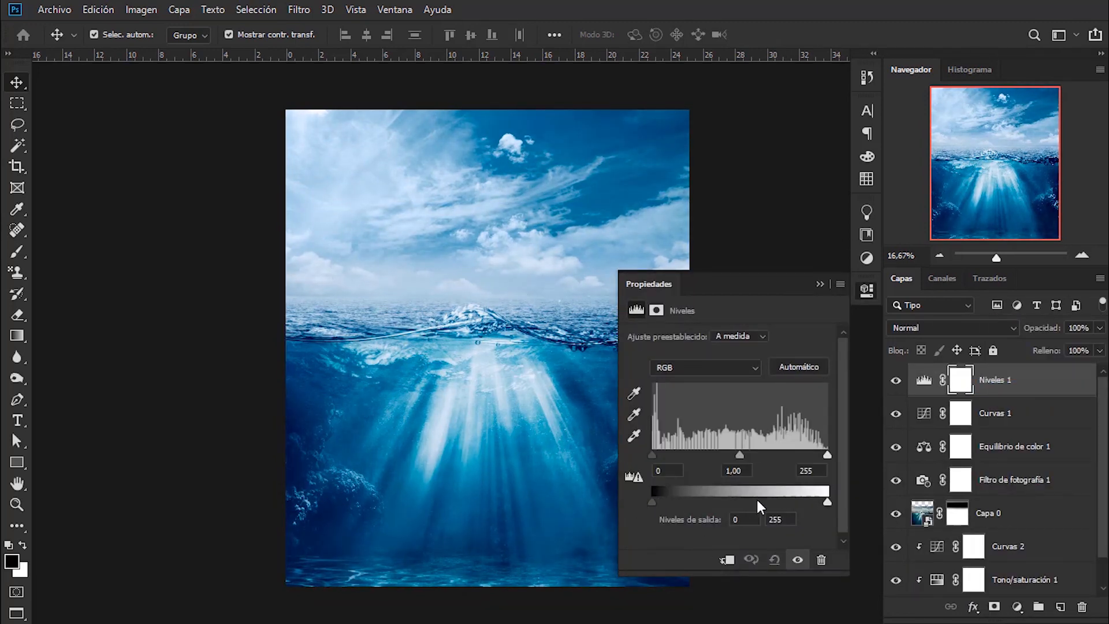
pyautogui.moveTo(826, 455); pyautogui.dragTo(821, 454)
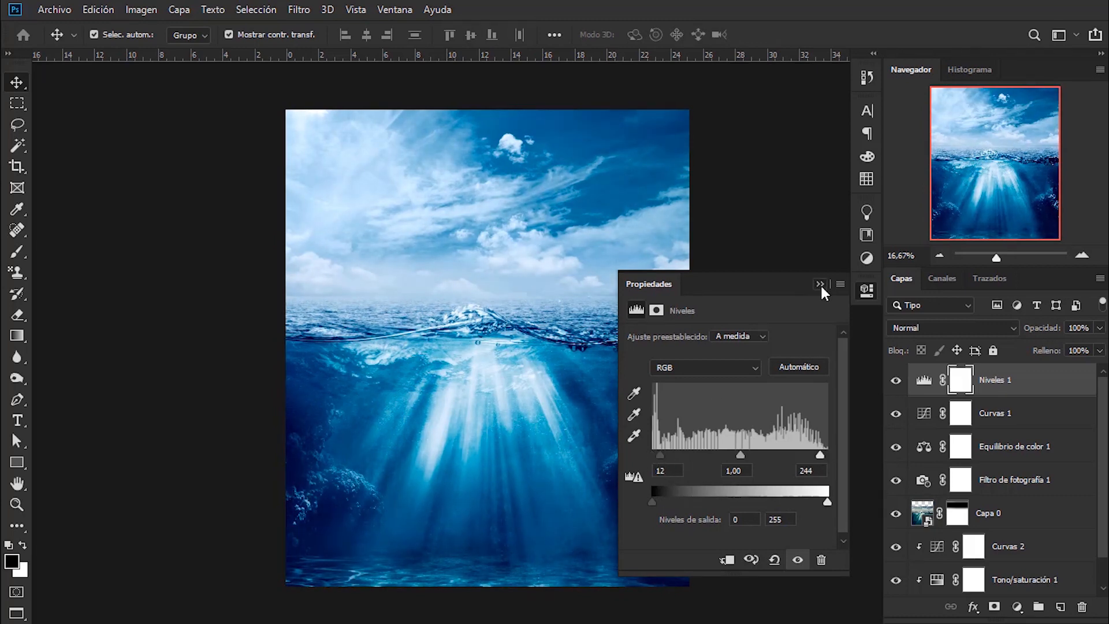
pyautogui.click(847, 409)
# - Place the mar1-min fish image as an embedded element over the underwater half of the canvas
pyautogui.click(53, 9)
pyautogui.click(91, 311)
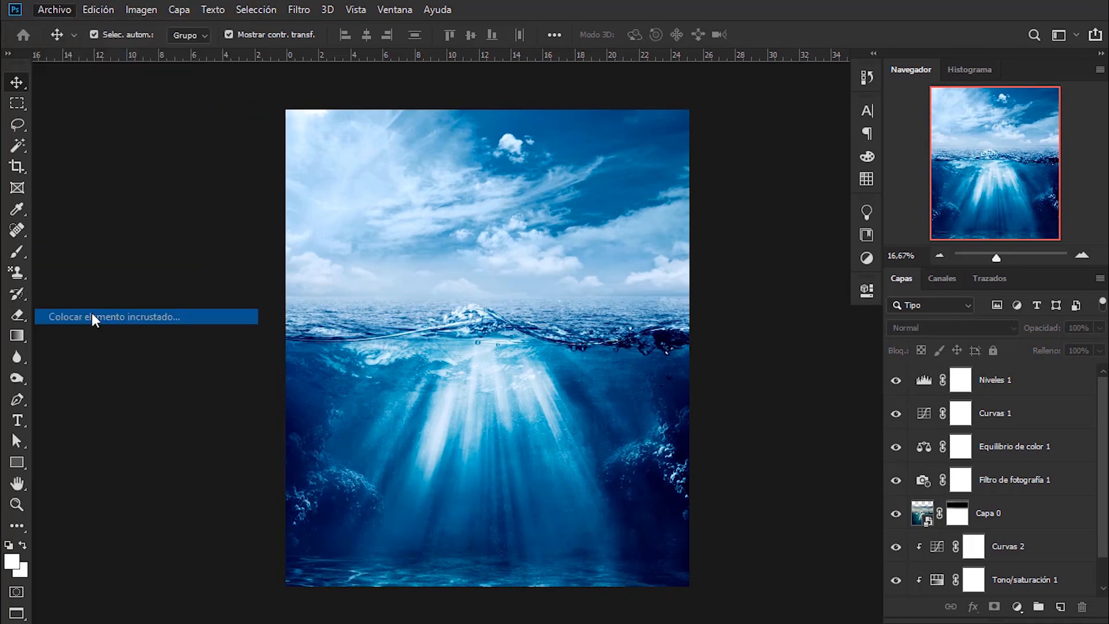
pyautogui.click(535, 144)
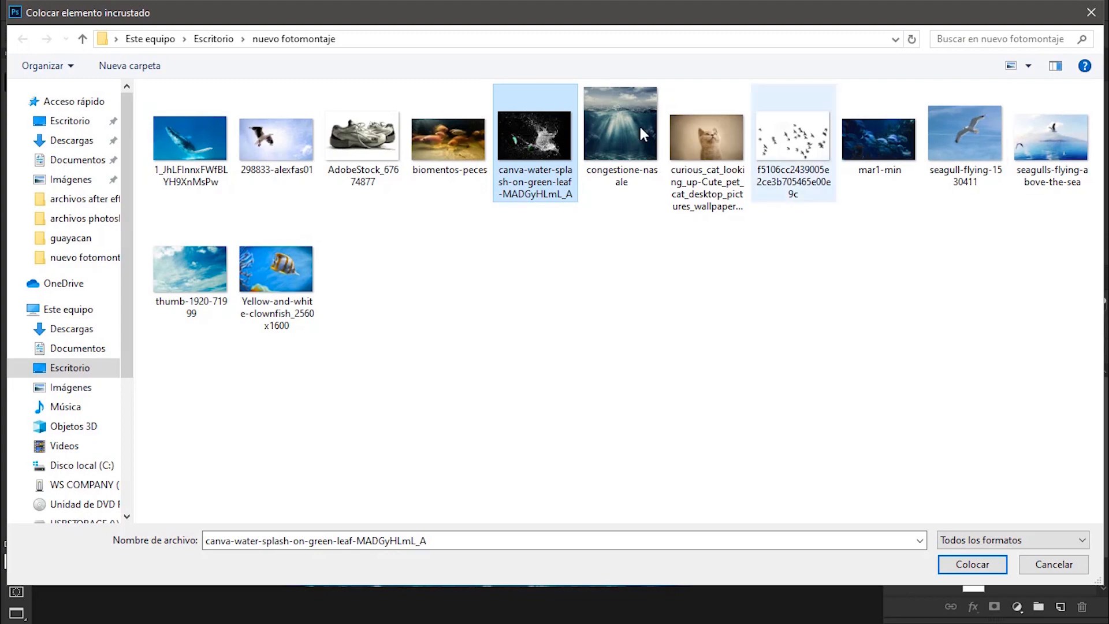
pyautogui.click(879, 142)
pyautogui.click(973, 564)
pyautogui.moveTo(579, 443); pyautogui.dragTo(581, 483)
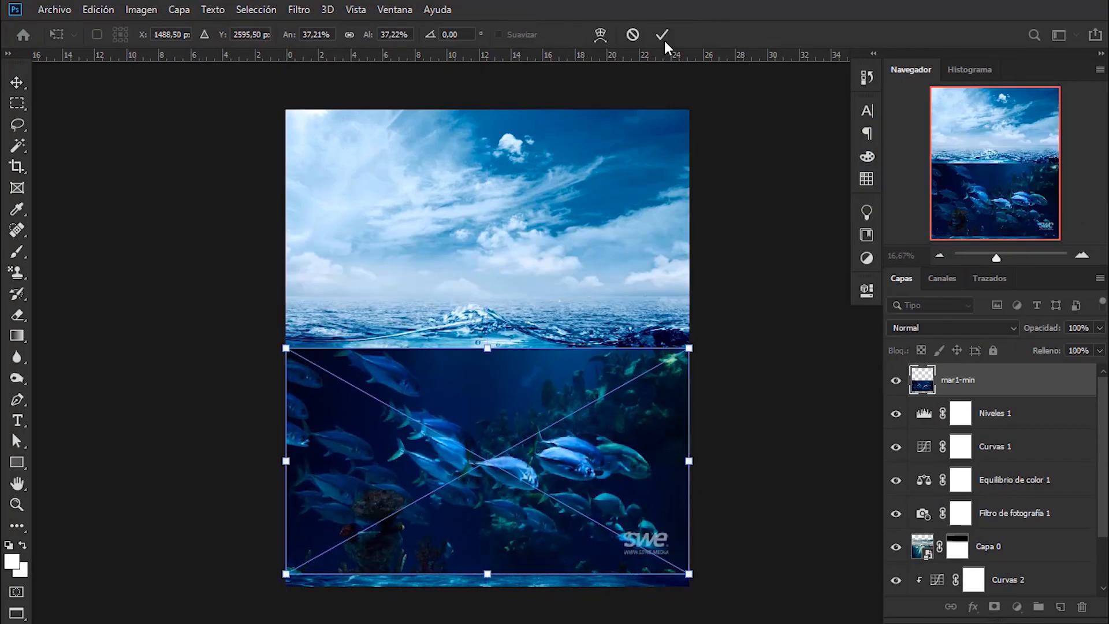
pyautogui.click(664, 37)
# - Scale the fish image down into the canvas's lower-right corner and move its layer directly above Capa 0
pyautogui.moveTo(286, 347); pyautogui.dragTo(429, 429)
pyautogui.moveTo(538, 483); pyautogui.dragTo(538, 495)
pyautogui.click(662, 35)
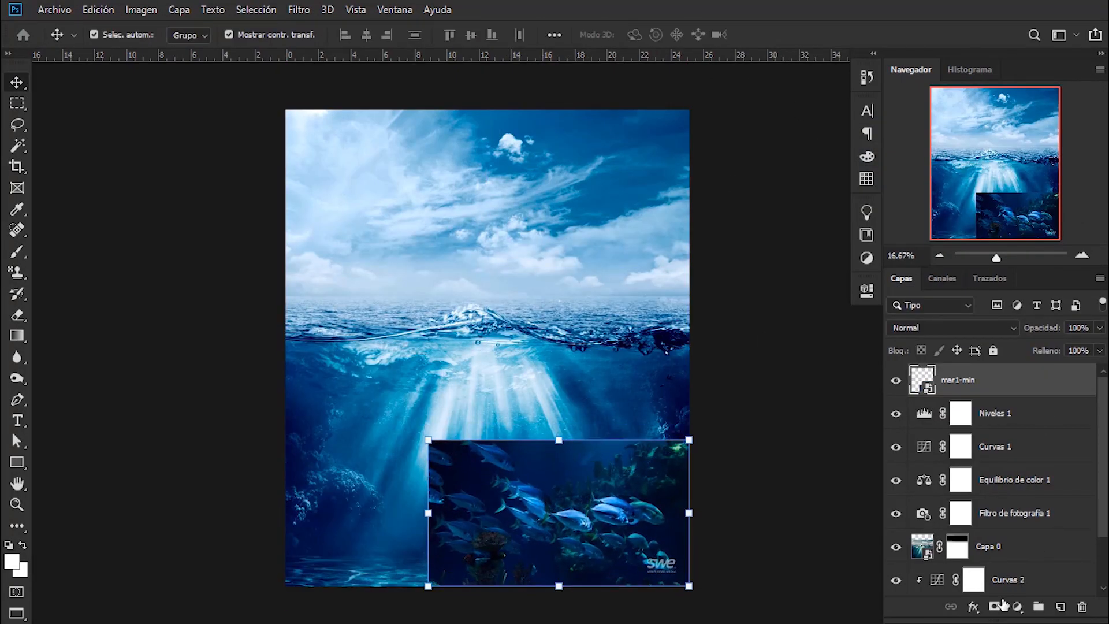
pyautogui.moveTo(970, 513); pyautogui.dragTo(1003, 430)
# - Add a layer mask to mar1-min and paint black around the fish with a brush of about 420 px to hide the background
pyautogui.click(16, 254)
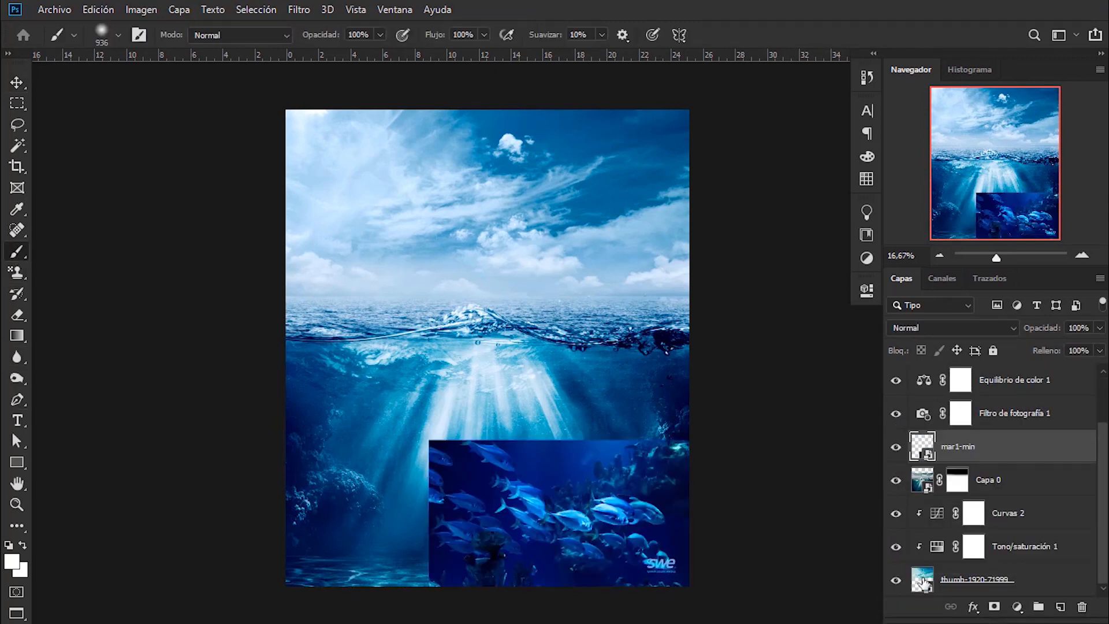
pyautogui.click(994, 606)
pyautogui.moveTo(620, 427); pyautogui.dragTo(565, 428)
pyautogui.moveTo(566, 447); pyautogui.dragTo(546, 436)
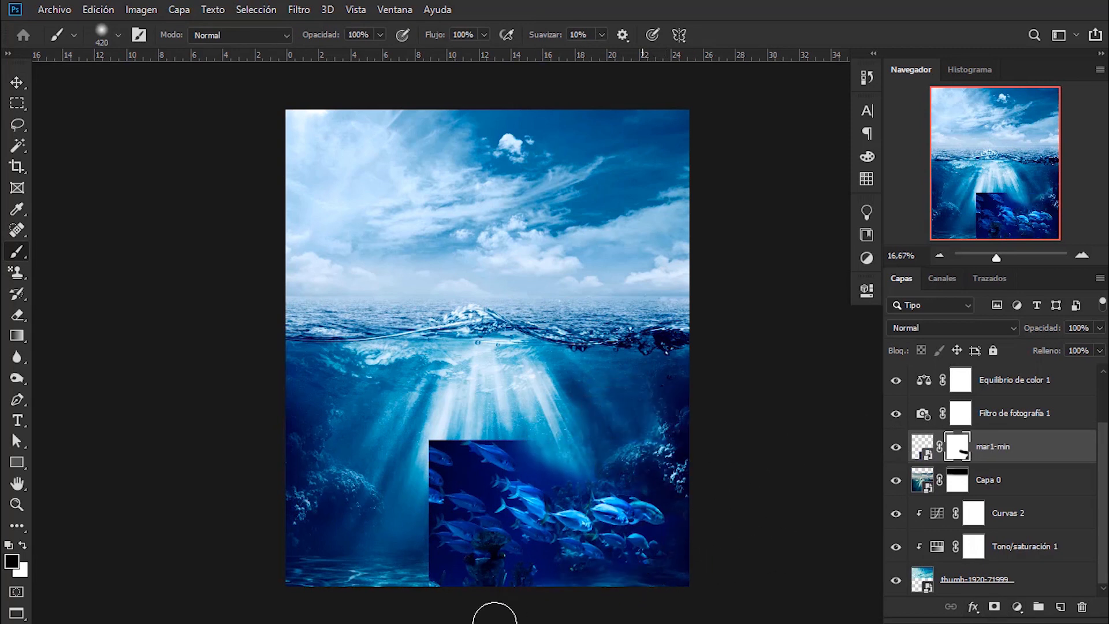
pyautogui.moveTo(589, 571)
pyautogui.mouseDown()
pyautogui.moveTo(497, 586)
pyautogui.moveTo(404, 433)
pyautogui.moveTo(370, 442)
pyautogui.moveTo(458, 446)
pyautogui.mouseUp()
pyautogui.click(16, 83)
pyautogui.click(208, 277)
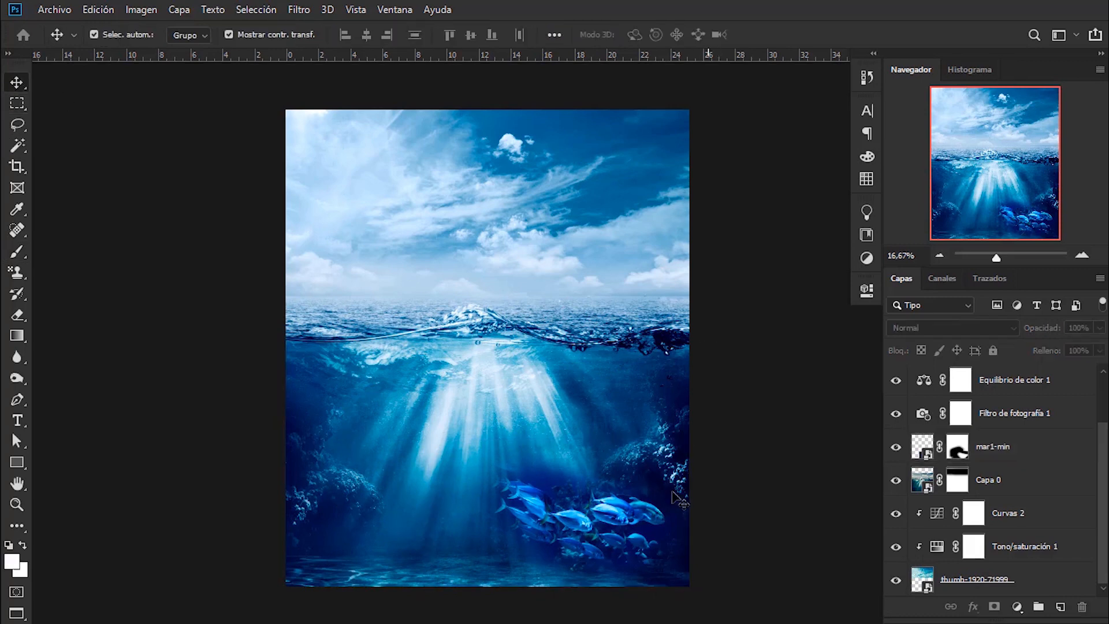
# - Enlarge the masked fish school slightly and reposition it near the seabed at the canvas's lower right
pyautogui.click(613, 513)
pyautogui.moveTo(740, 504); pyautogui.dragTo(732, 460)
pyautogui.moveTo(668, 503); pyautogui.dragTo(681, 518)
pyautogui.click(785, 35)
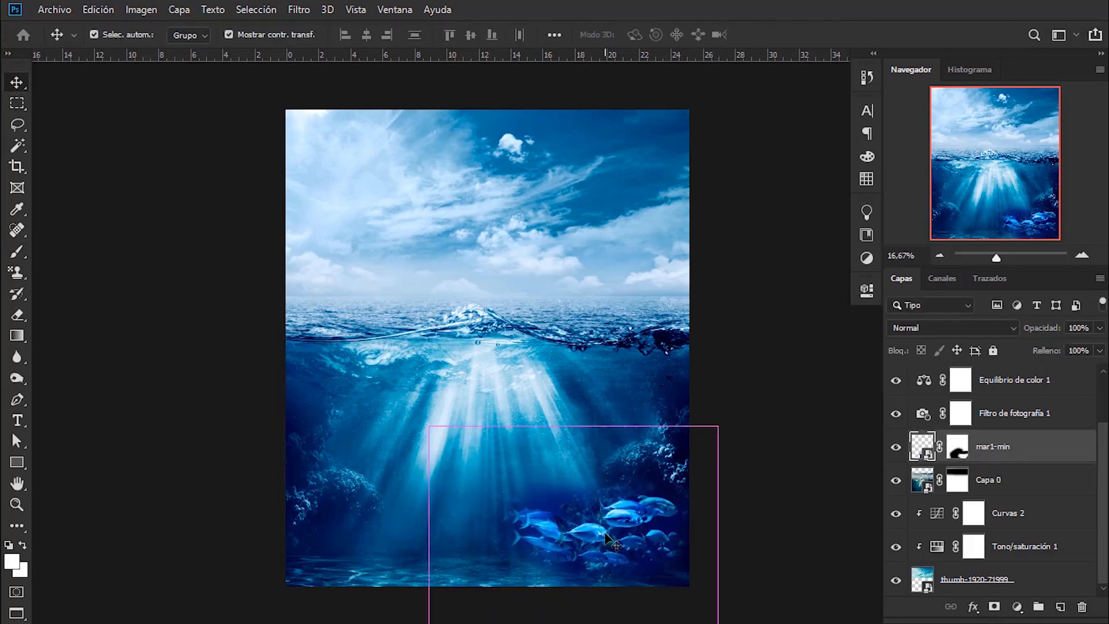
# - Add a Curves adjustment clipped to the mar1-min layer and lower the curve to darken the fish
pyautogui.click(1018, 607)
pyautogui.click(978, 448)
pyautogui.click(727, 560)
pyautogui.moveTo(764, 434); pyautogui.dragTo(772, 439)
pyautogui.moveTo(796, 288); pyautogui.dragTo(689, 151)
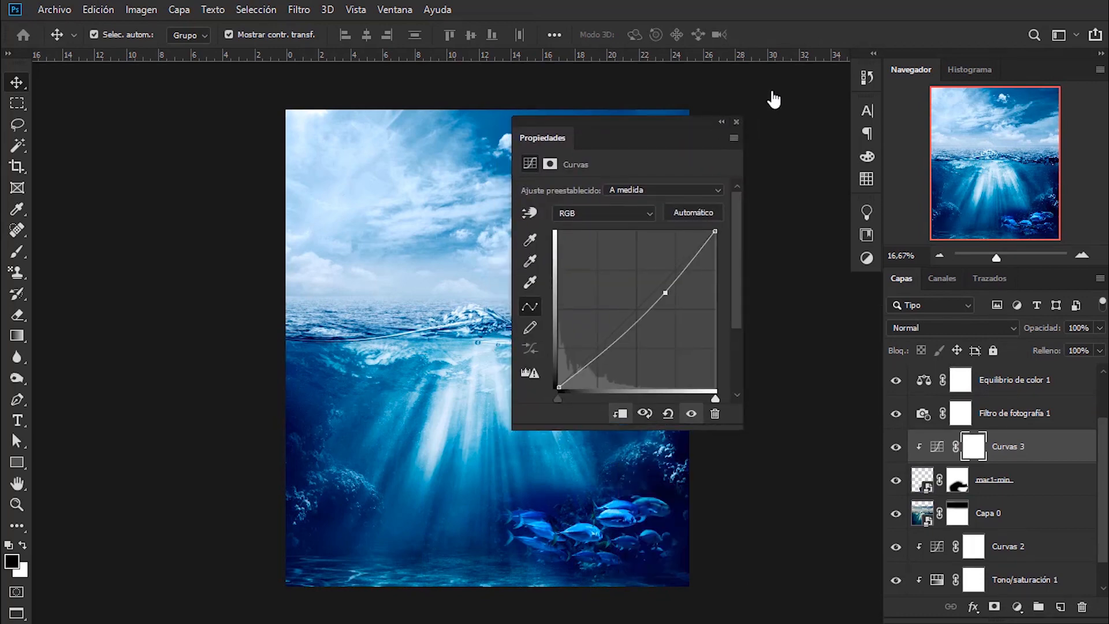
pyautogui.moveTo(774, 99); pyautogui.dragTo(802, 110)
pyautogui.moveTo(779, 263); pyautogui.dragTo(767, 263)
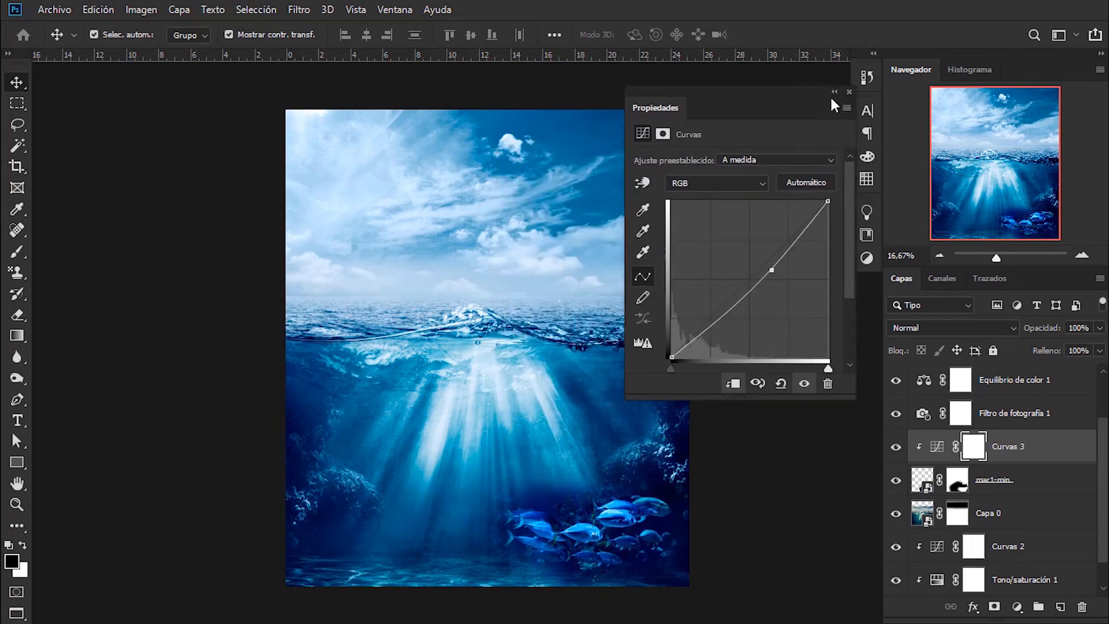
pyautogui.click(834, 91)
# - Add a Levels adjustment clipped to the mar1-min layer, setting midtones to about 1.14 and raising the black point slightly
pyautogui.click(1017, 479)
pyautogui.click(1017, 606)
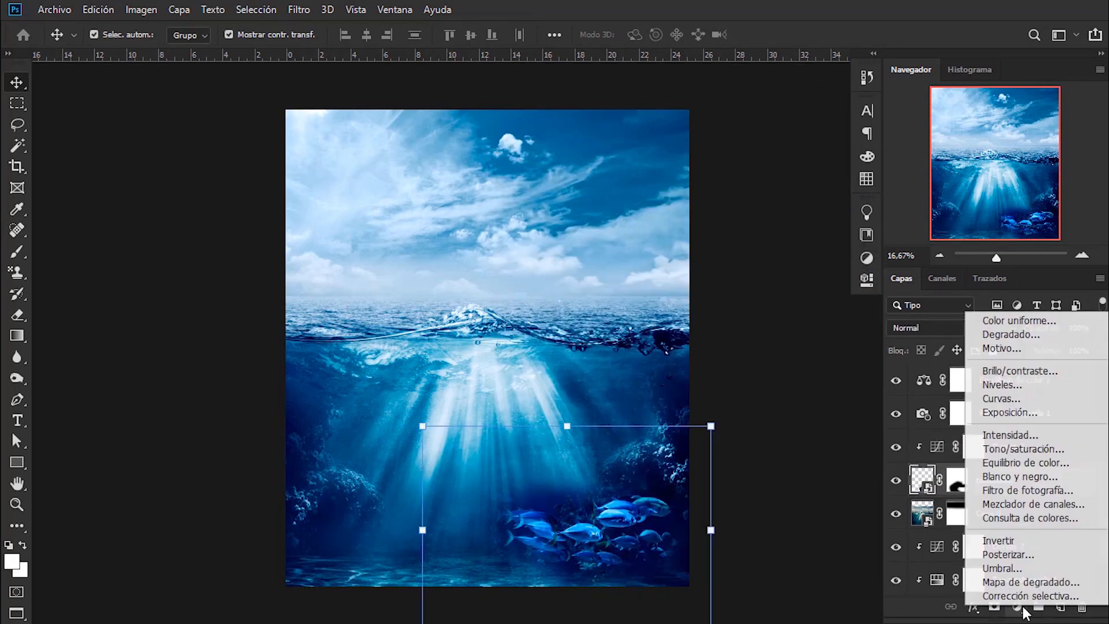
pyautogui.click(1008, 385)
pyautogui.moveTo(756, 375); pyautogui.dragTo(734, 376)
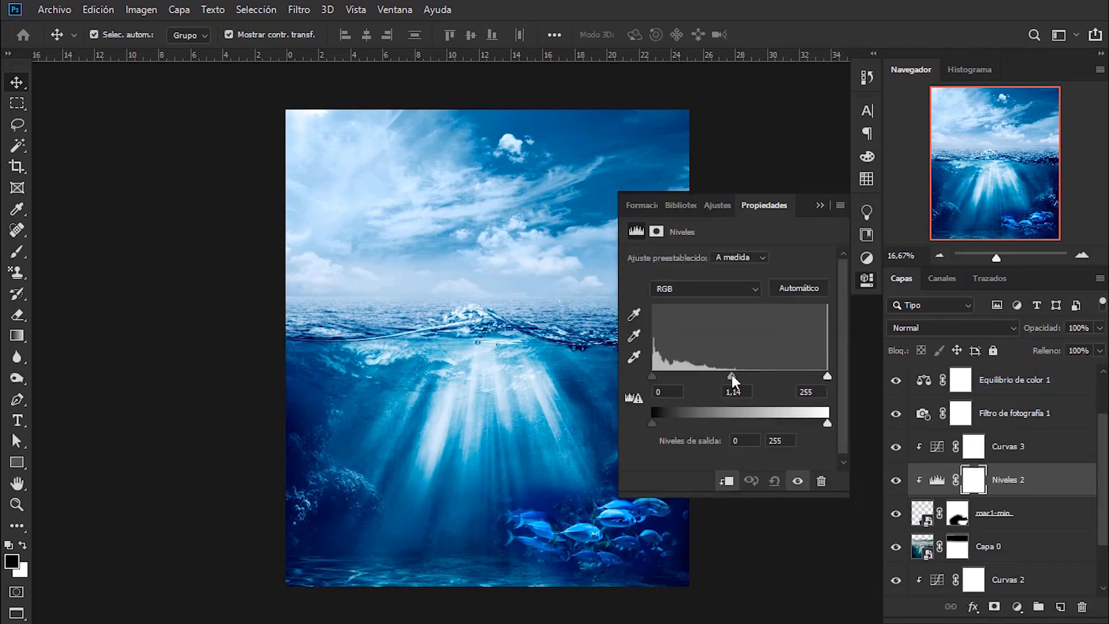
pyautogui.moveTo(652, 375); pyautogui.dragTo(657, 375)
pyautogui.click(821, 205)
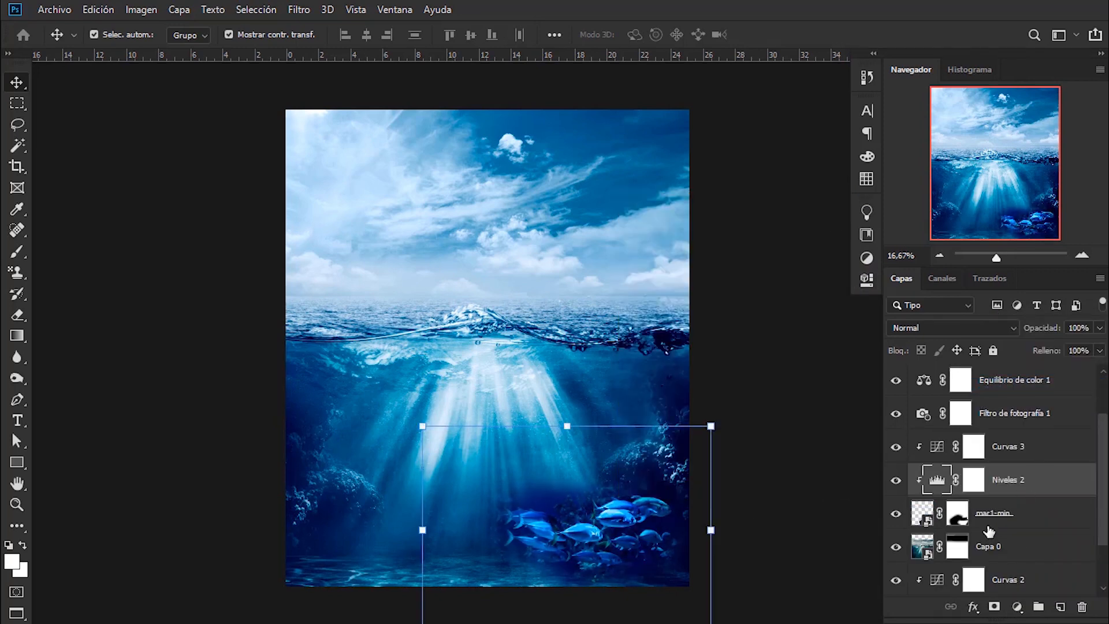
# - Soften the left side of the fish school on the mar1-min mask with a black brush of about 2292 px, and select Niveles 1
pyautogui.click(957, 513)
pyautogui.press('b')
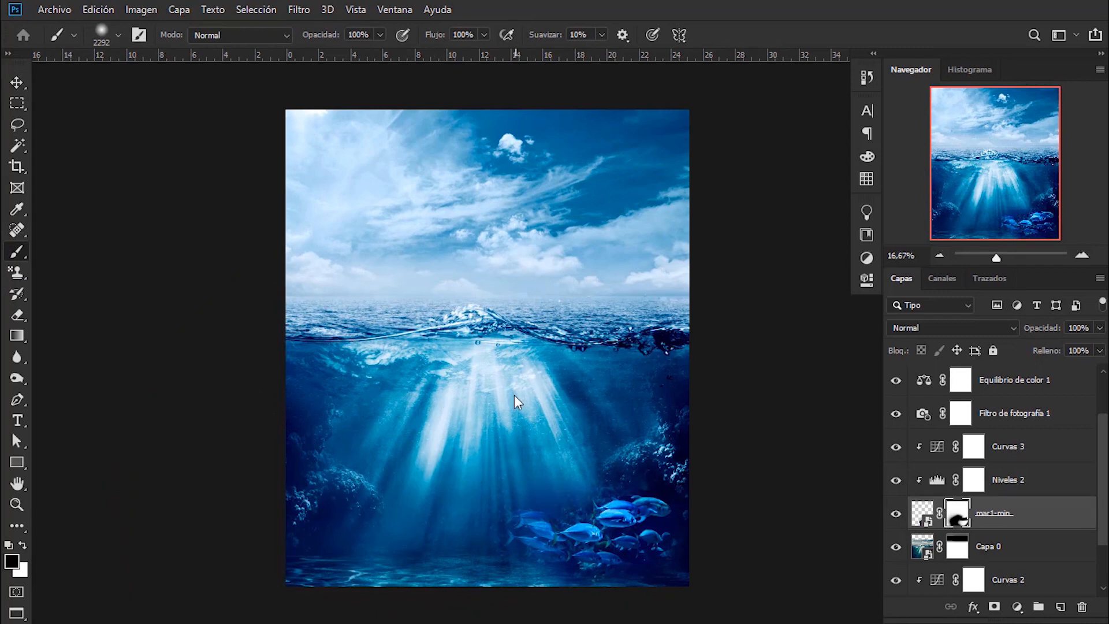
pyautogui.click(17, 83)
pyautogui.scroll(3, 1082, 506)
pyautogui.click(1069, 381)
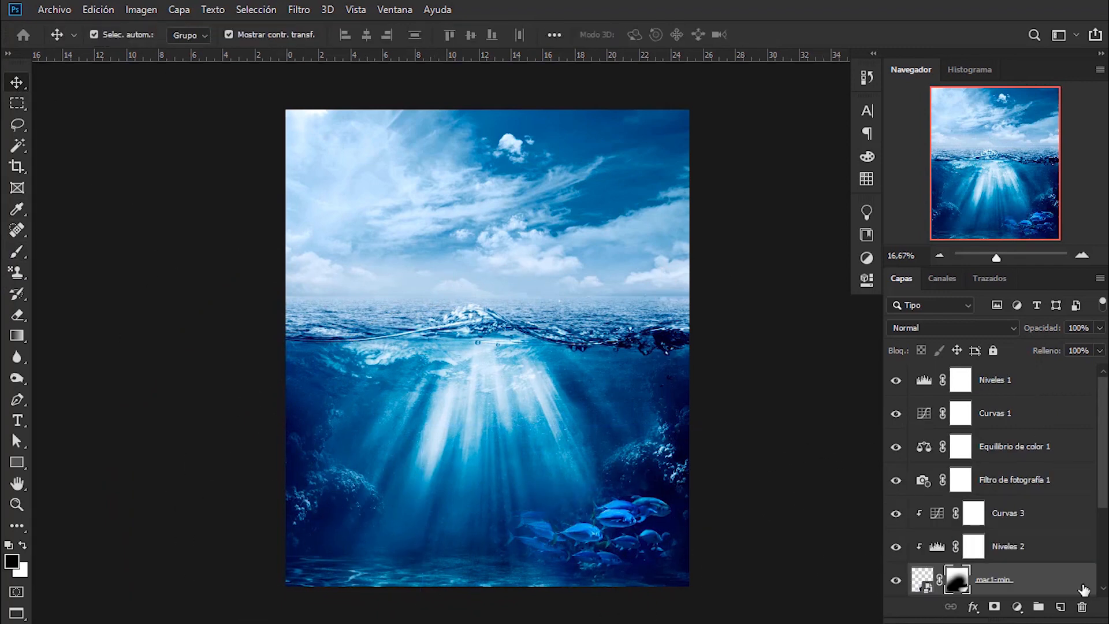
pyautogui.click(1017, 606)
pyautogui.click(1031, 340)
pyautogui.click(801, 164)
pyautogui.click(797, 191)
pyautogui.click(795, 242)
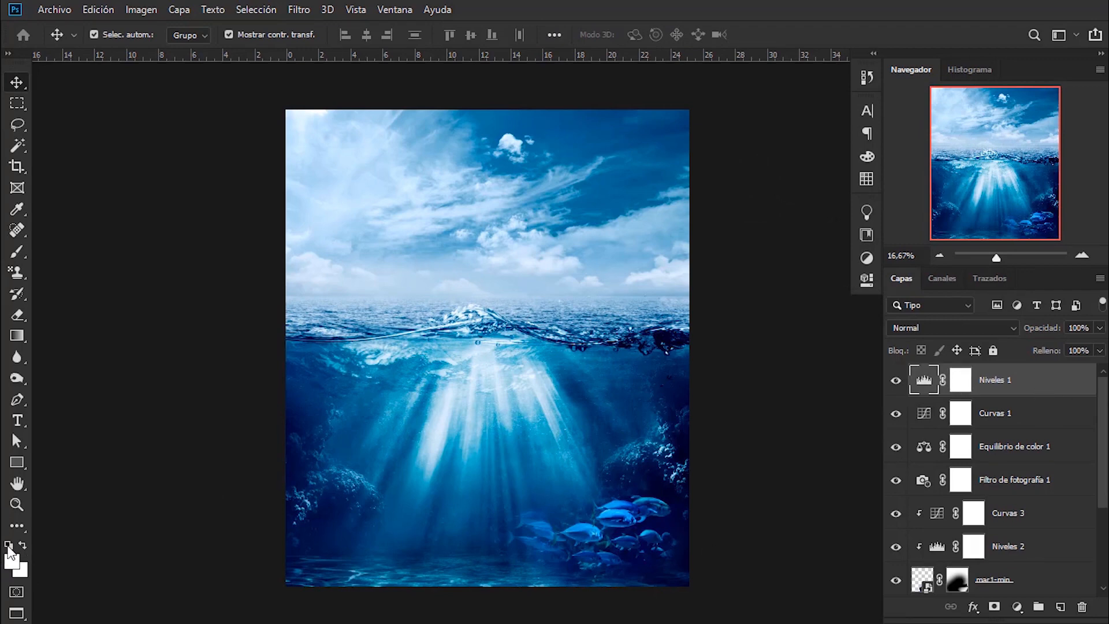
# - Reset the foreground colour to black and add an inverted radial Gradient Fill above Niveles 1 with a scale of 188%
pyautogui.click(8, 546)
pyautogui.click(1018, 607)
pyautogui.click(977, 319)
pyautogui.click(1077, 252)
pyautogui.click(1017, 606)
pyautogui.click(993, 340)
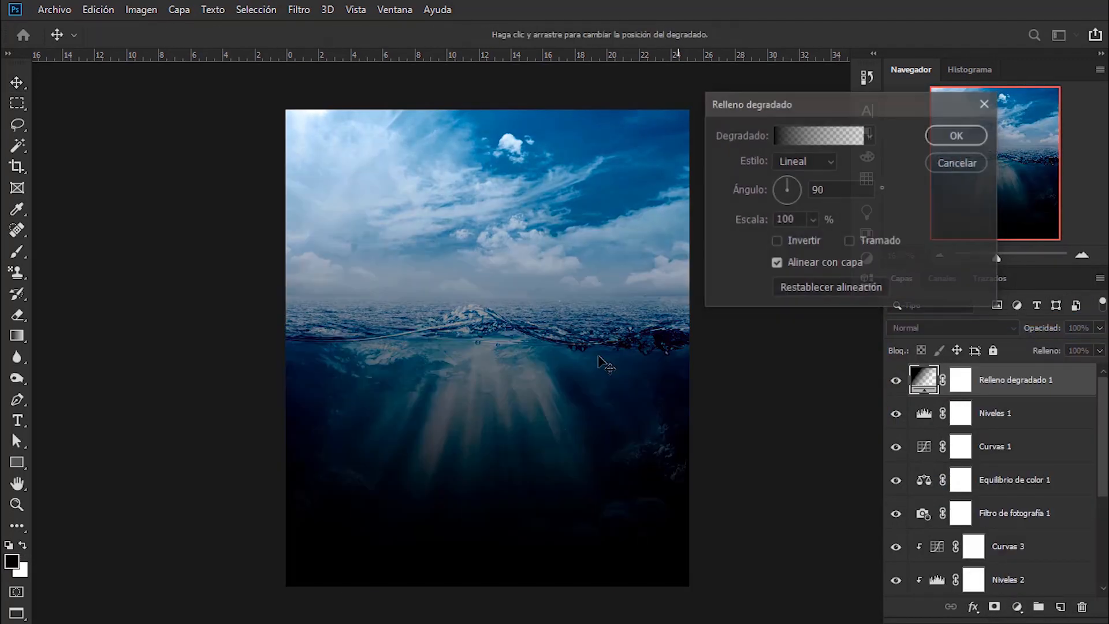
pyautogui.click(805, 161)
pyautogui.click(795, 191)
pyautogui.click(776, 241)
pyautogui.moveTo(813, 220); pyautogui.dragTo(819, 239)
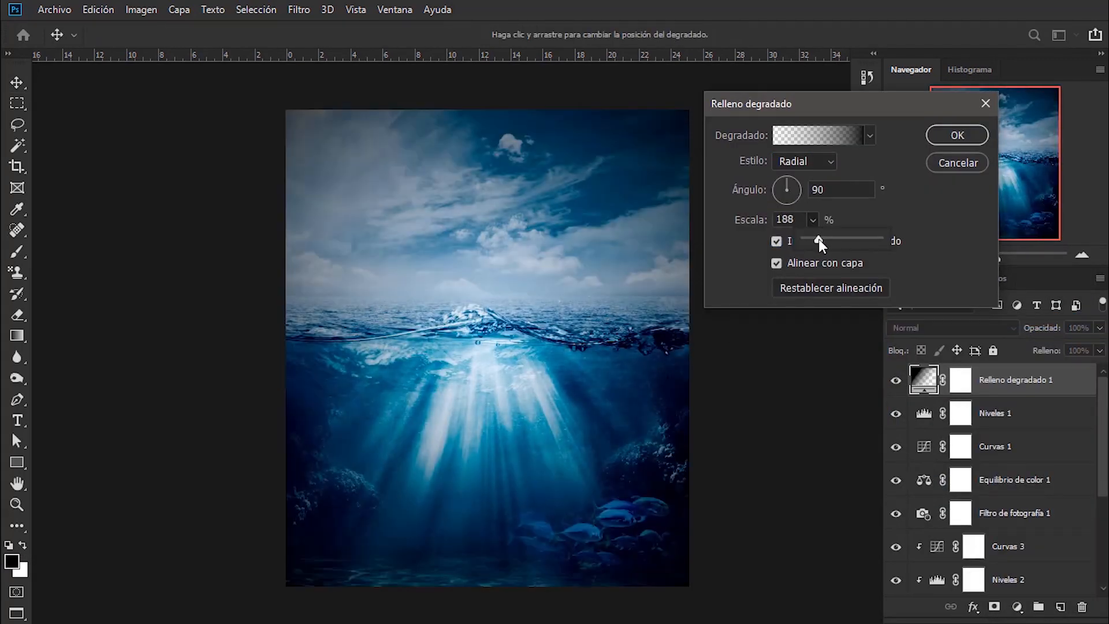
pyautogui.click(957, 135)
# - Lower the gradient fill's opacity to 64% and paint its mask's centre black with a soft brush of about 2472 px
pyautogui.moveTo(1082, 348); pyautogui.dragTo(1072, 348)
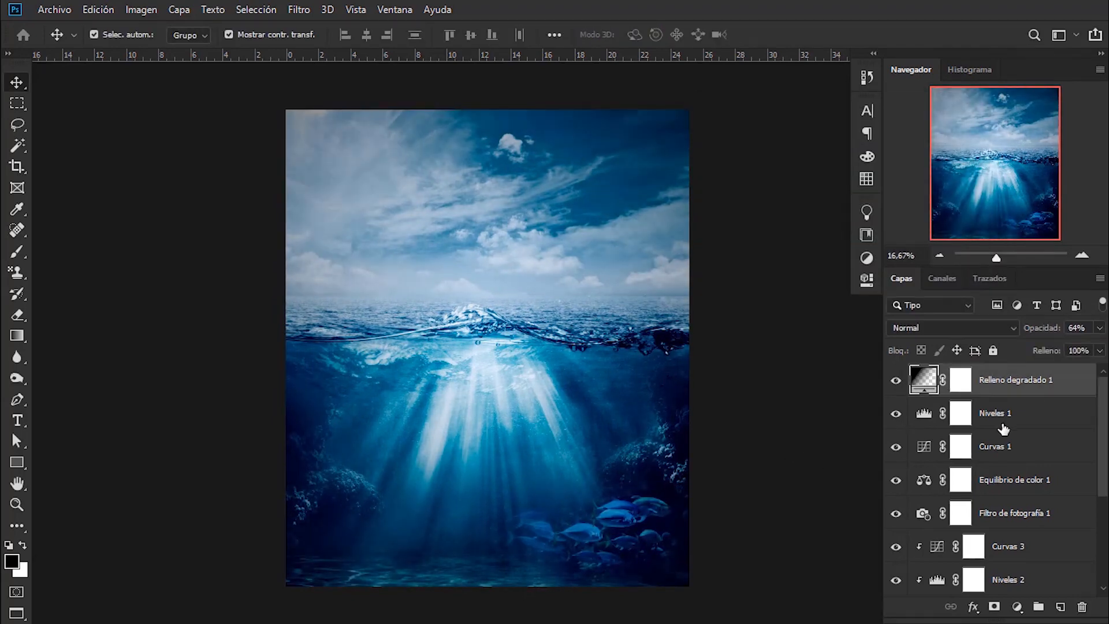
pyautogui.click(16, 252)
pyautogui.click(487, 255)
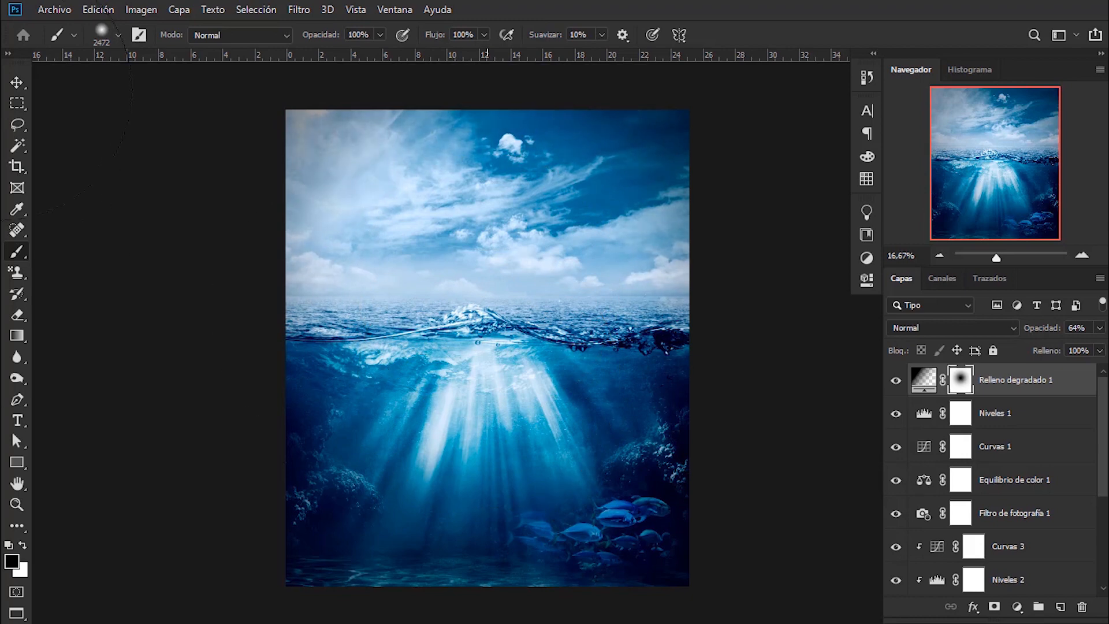
pyautogui.click(17, 82)
pyautogui.click(167, 262)
pyautogui.click(636, 456)
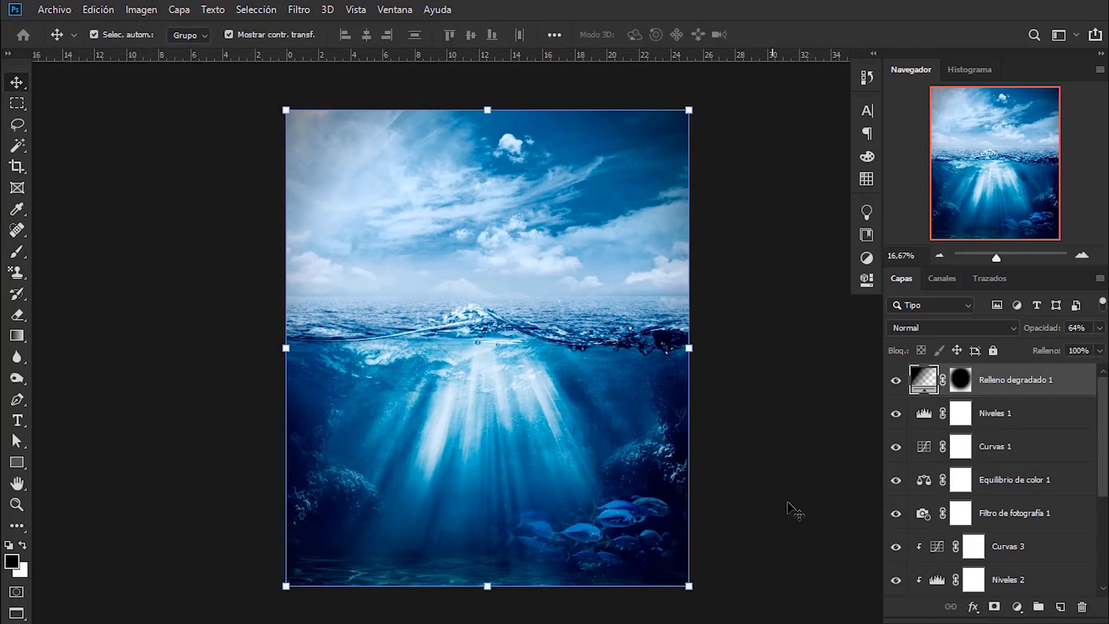
pyautogui.click(793, 502)
# - Place the whale image 1_JhLFInnxFWfBLYH9XnMsPw as an embedded element, scaled to 14.18%, over the canvas's lower-right area
pyautogui.click(56, 10)
pyautogui.click(94, 317)
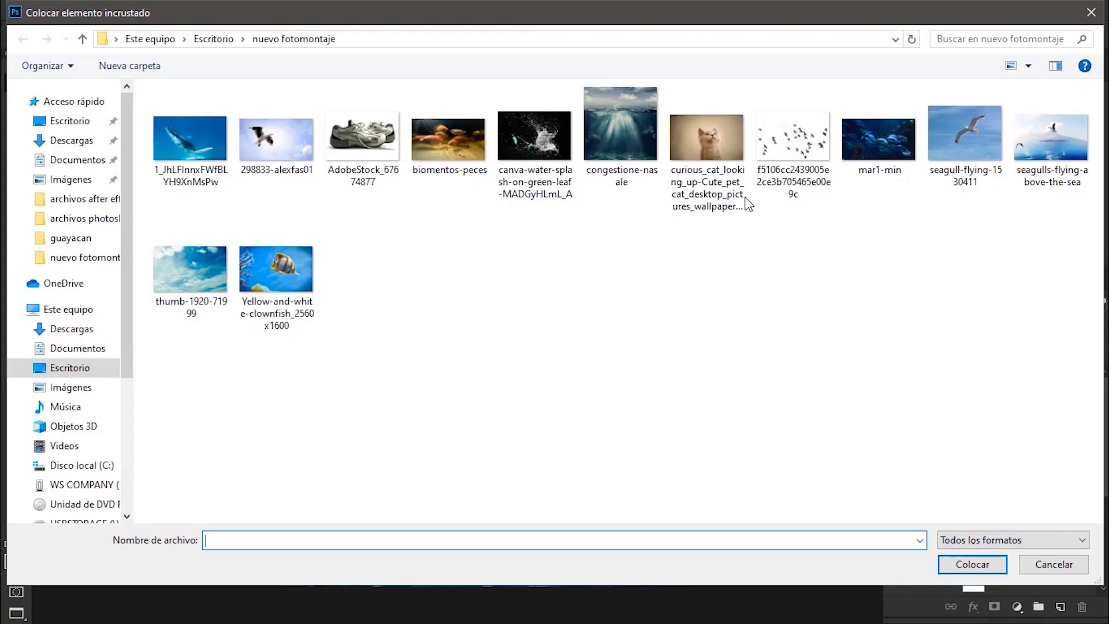
pyautogui.doubleClick(190, 141)
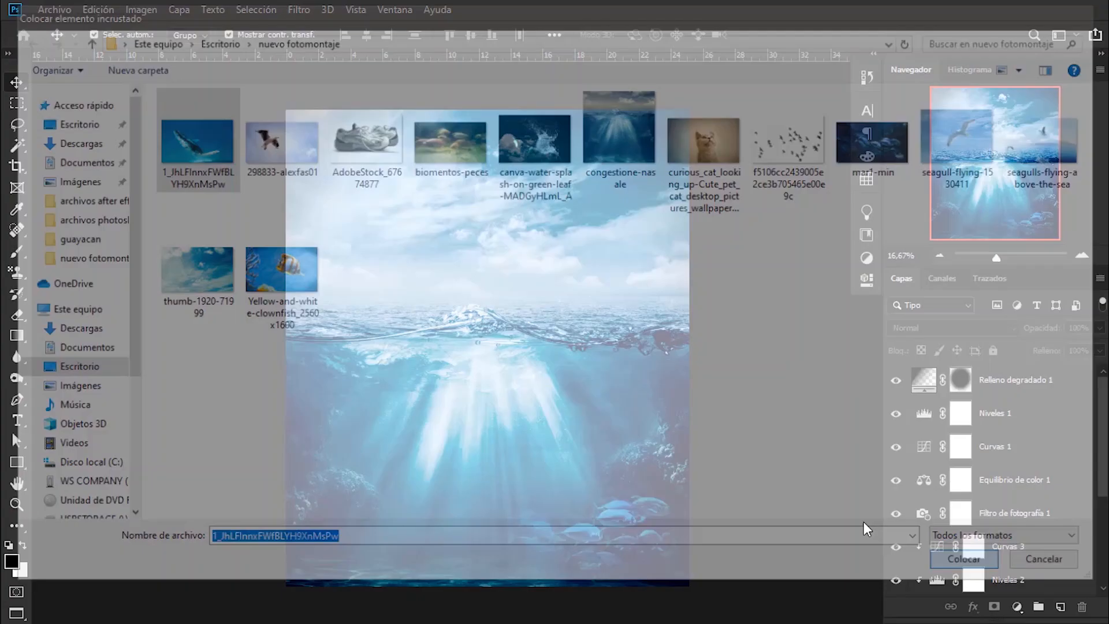
pyautogui.click(661, 34)
pyautogui.moveTo(465, 398); pyautogui.dragTo(625, 459)
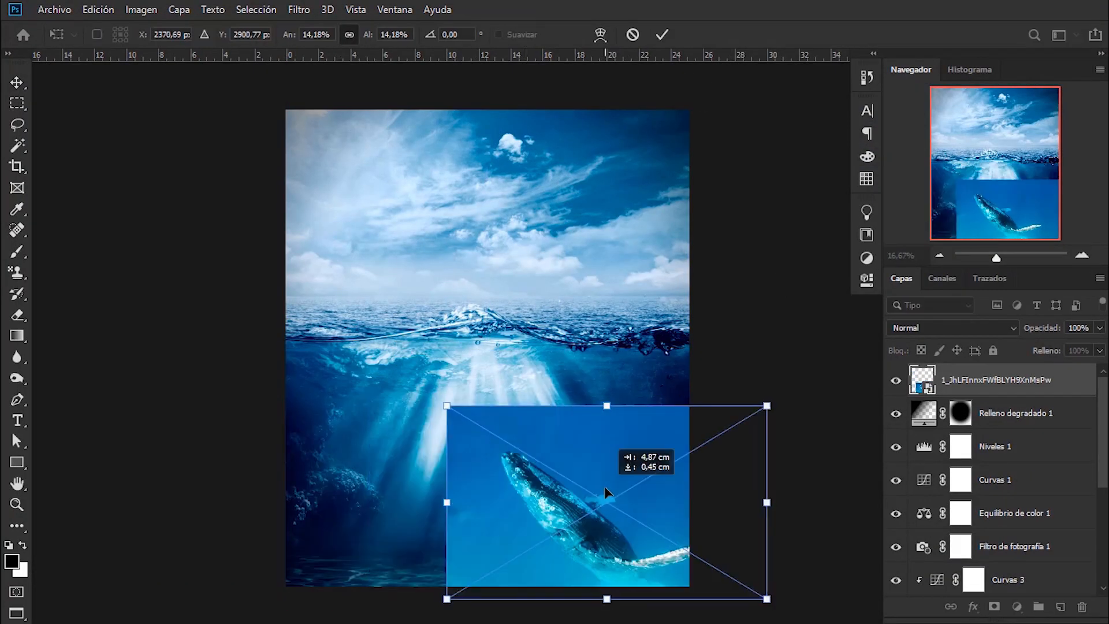
# - Move the whale layer directly above Capa 0 and shift the whale image up and to the right
pyautogui.moveTo(997, 380); pyautogui.dragTo(1042, 461)
pyautogui.click(1017, 446)
pyautogui.moveTo(761, 406); pyautogui.dragTo(794, 361)
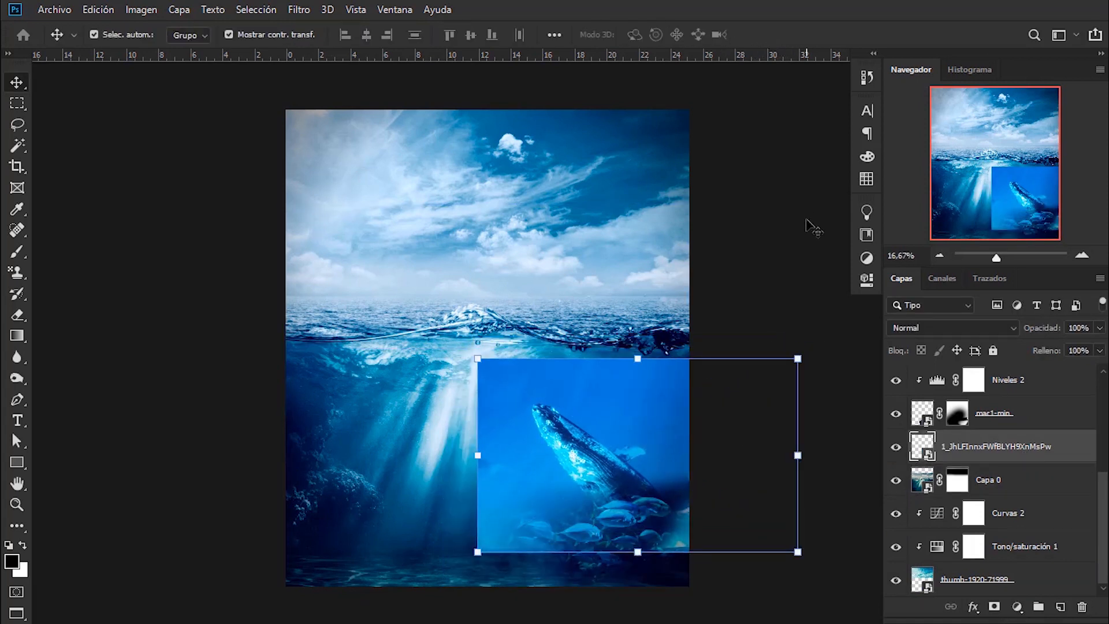
# - Add a layer mask to the whale layer and paint black around the whale to hide its blue background
pyautogui.click(27, 255)
pyautogui.moveTo(555, 369); pyautogui.dragTo(592, 370)
pyautogui.moveTo(601, 376)
pyautogui.mouseDown()
pyautogui.moveTo(813, 444)
pyautogui.moveTo(424, 402)
pyautogui.mouseUp()
pyautogui.moveTo(459, 446)
pyautogui.mouseDown()
pyautogui.moveTo(453, 423)
pyautogui.moveTo(665, 558)
pyautogui.moveTo(617, 350)
pyautogui.moveTo(589, 359)
pyautogui.mouseUp()
pyautogui.click(15, 84)
pyautogui.moveTo(783, 308); pyautogui.dragTo(781, 222)
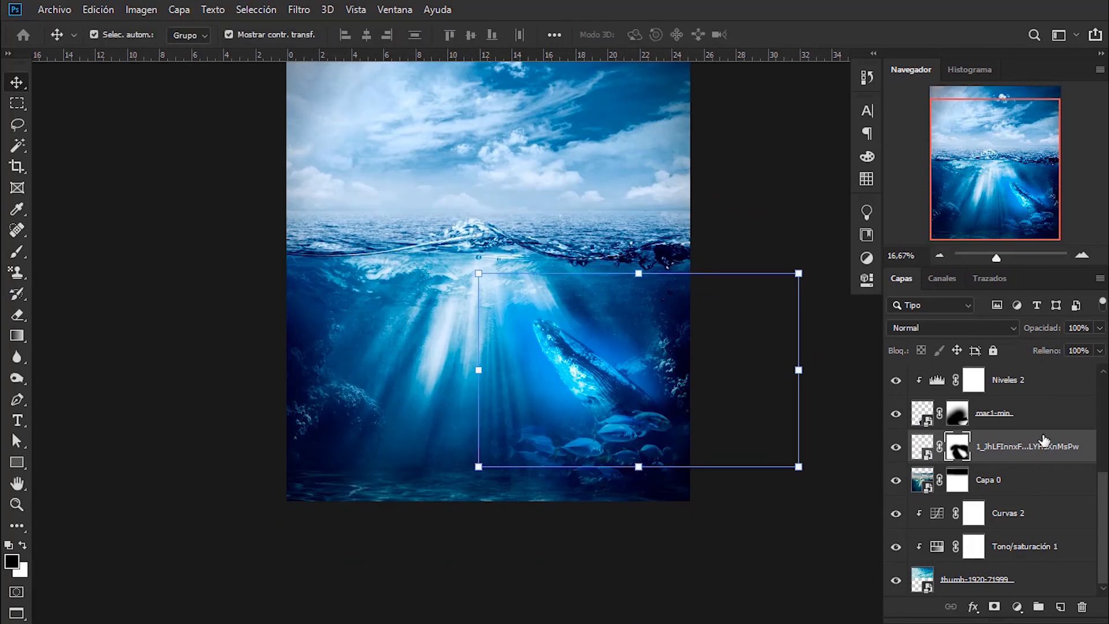
# - Lower the whale layer's opacity to 62% and set its blend mode to Superponer
pyautogui.moveTo(1100, 328); pyautogui.dragTo(1073, 344)
pyautogui.click(990, 328)
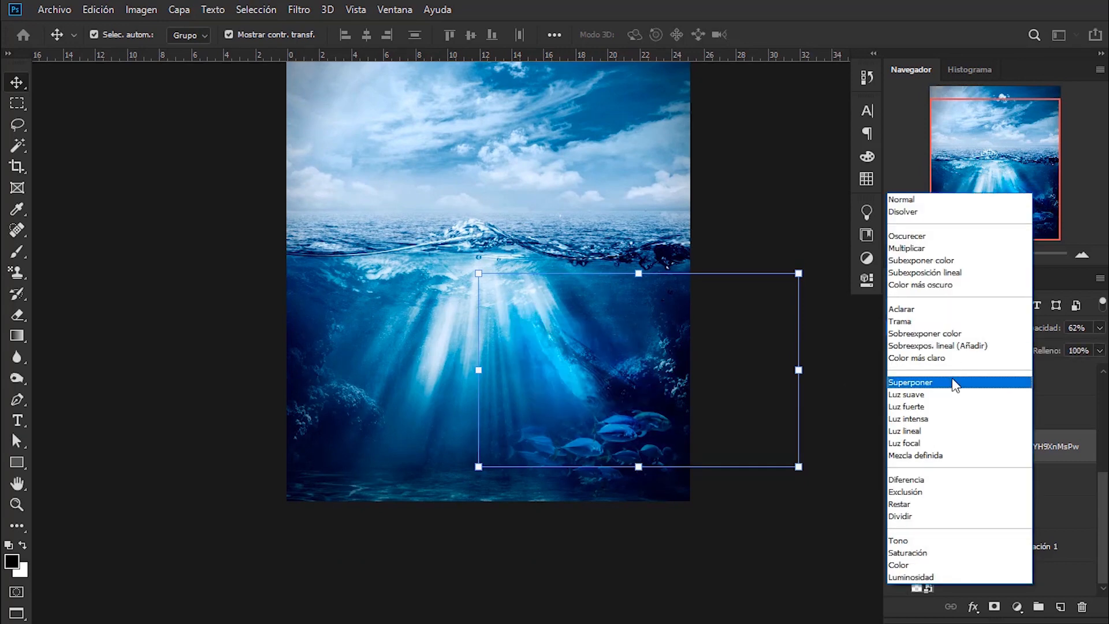
pyautogui.click(952, 383)
pyautogui.click(786, 347)
# - Set the mar1-min fish layer's blend mode to Color más claro
pyautogui.click(659, 370)
pyautogui.scroll(-5, 1015, 482)
pyautogui.click(1021, 499)
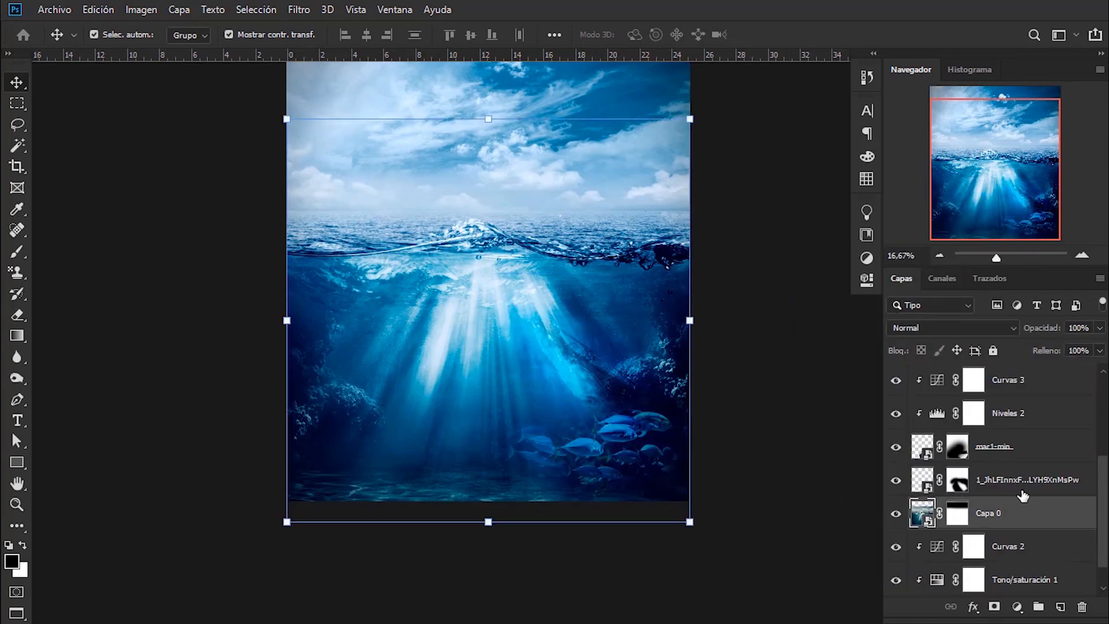
pyautogui.click(1021, 484)
pyautogui.click(1028, 456)
pyautogui.click(948, 328)
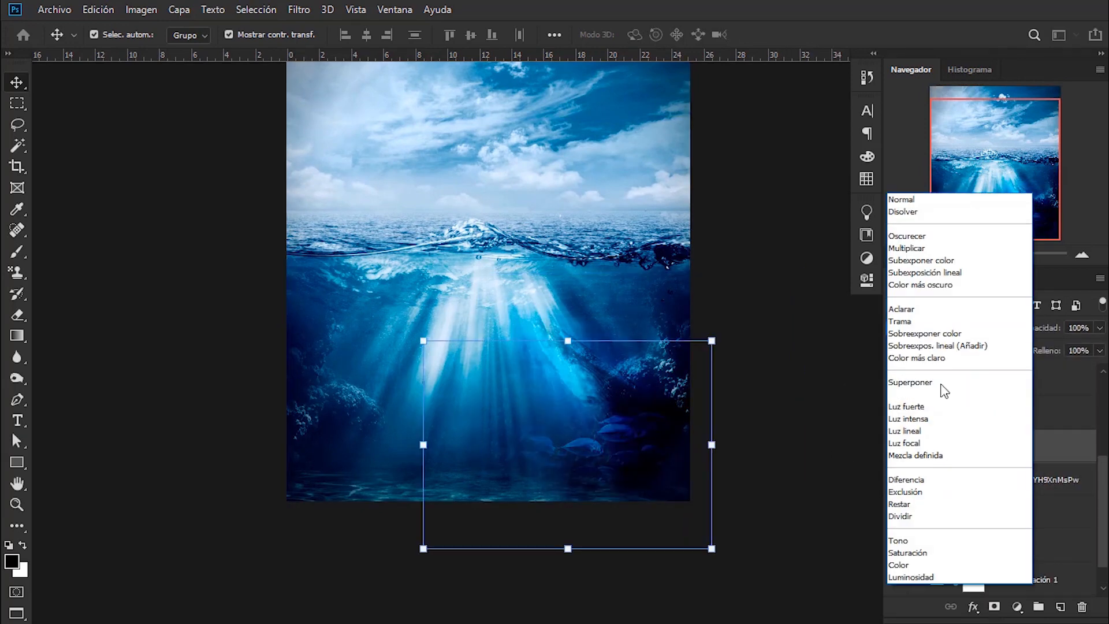
pyautogui.click(927, 358)
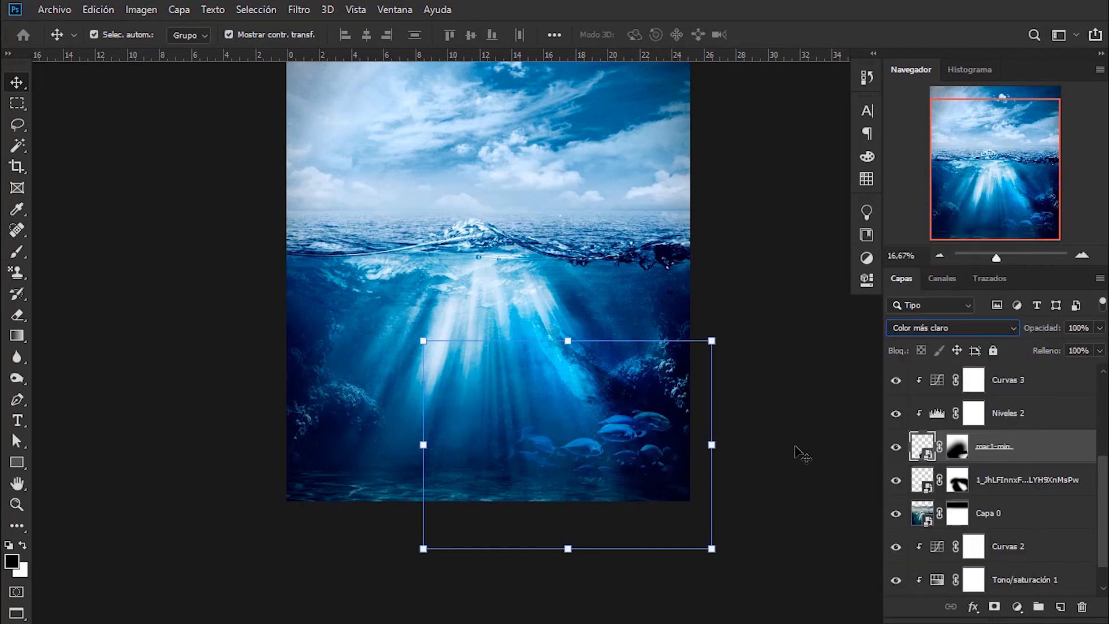
# - Rotate the whale to a steeper angle and move it left toward the light rays
pyautogui.click(1025, 490)
pyautogui.moveTo(795, 231); pyautogui.dragTo(842, 325)
pyautogui.moveTo(734, 362); pyautogui.dragTo(762, 372)
pyautogui.moveTo(821, 341); pyautogui.dragTo(781, 270)
pyautogui.moveTo(667, 348); pyautogui.dragTo(606, 350)
pyautogui.click(786, 34)
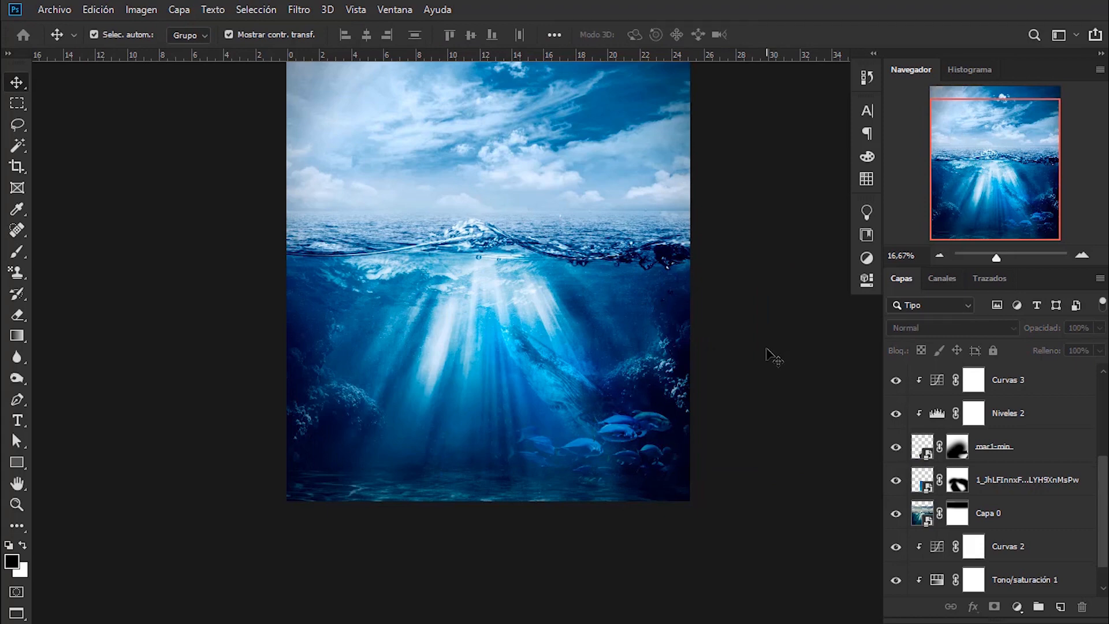
# - Place Yellow-and-white-clownfish_2560x1600 as an embedded element, scaled to 11.18%, left of the light rays below the waterline
pyautogui.scroll(2, 687, 354)
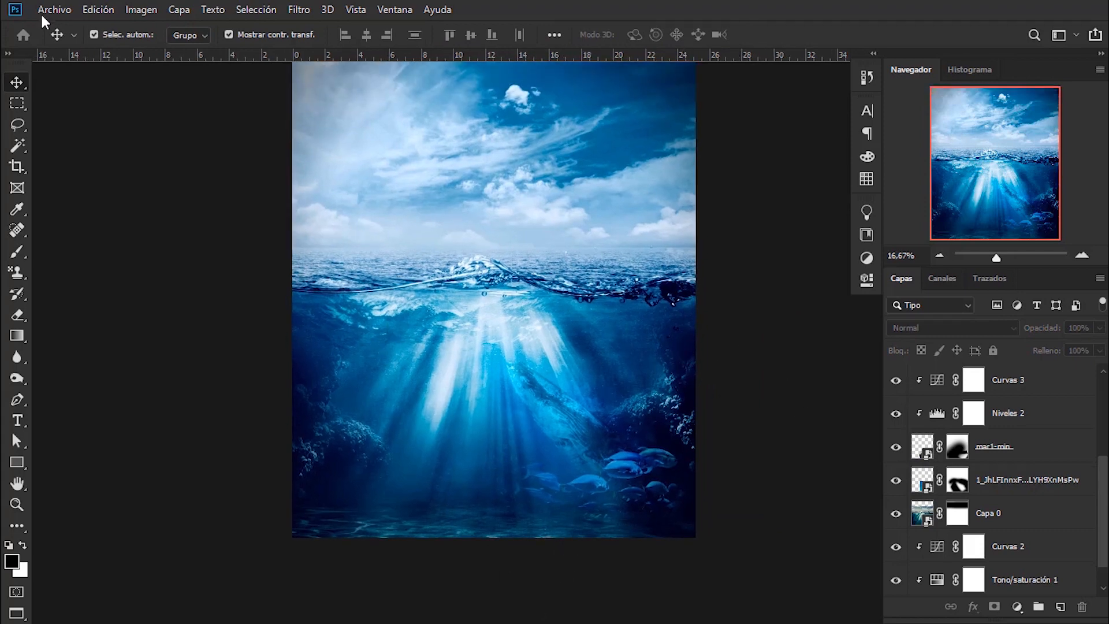
pyautogui.click(52, 10)
pyautogui.click(115, 317)
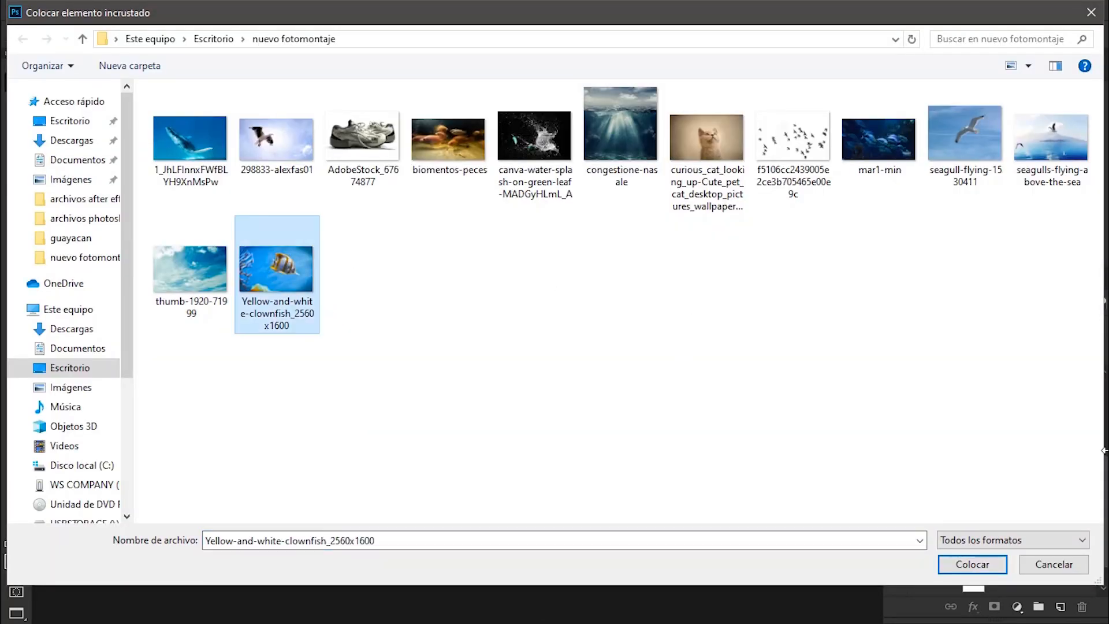
pyautogui.click(972, 564)
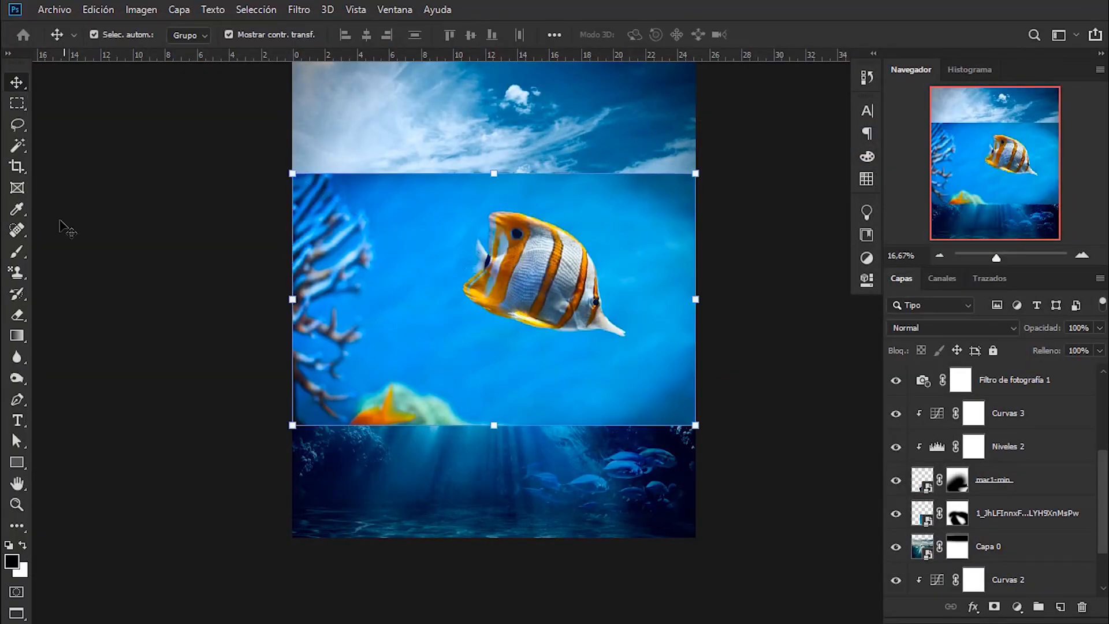
pyautogui.moveTo(402, 354); pyautogui.dragTo(403, 537)
pyautogui.moveTo(592, 357); pyautogui.dragTo(481, 426)
pyautogui.moveTo(465, 436); pyautogui.dragTo(489, 348)
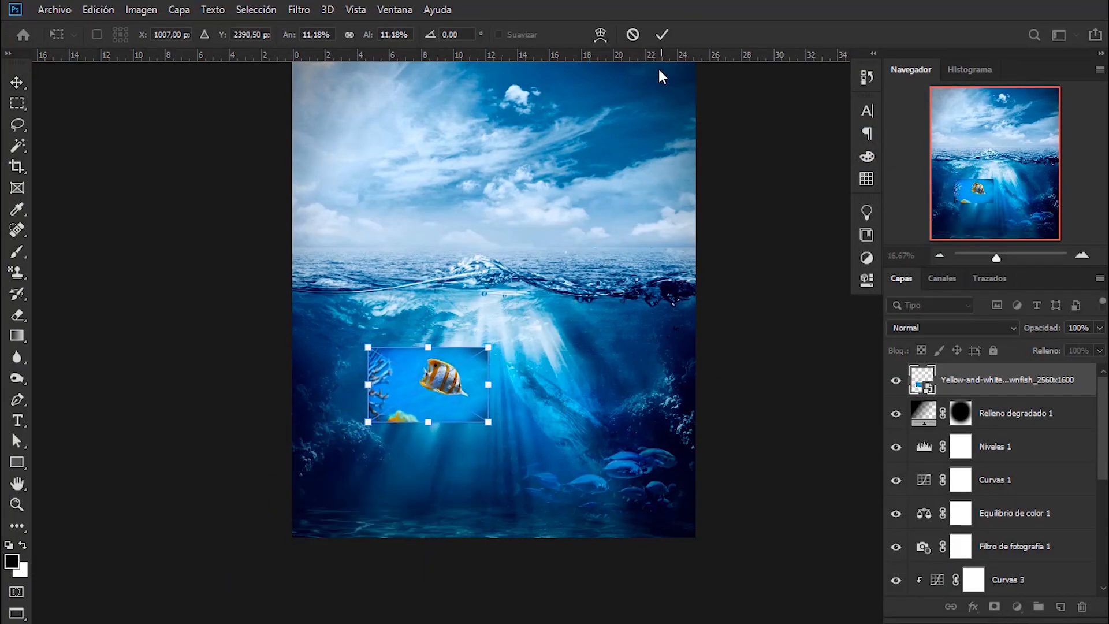
pyautogui.click(662, 34)
# - Move the clownfish layer directly above Capa 0, add a layer mask, and roughly paint out its background with a 190 px black brush
pyautogui.moveTo(1051, 390); pyautogui.dragTo(1008, 537)
pyautogui.click(24, 253)
pyautogui.click(994, 606)
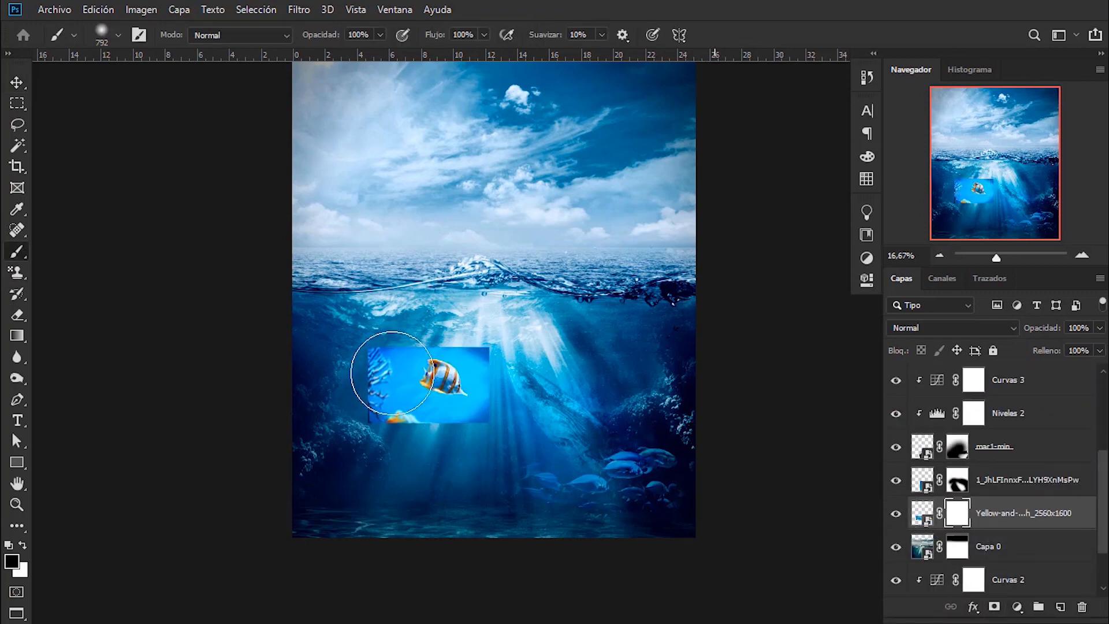
pyautogui.scroll(8, 472, 393)
pyautogui.moveTo(490, 413); pyautogui.dragTo(379, 437)
pyautogui.moveTo(176, 470)
pyautogui.mouseDown()
pyautogui.moveTo(583, 458)
pyautogui.moveTo(287, 448)
pyautogui.moveTo(515, 458)
pyautogui.moveTo(461, 195)
pyautogui.mouseUp()
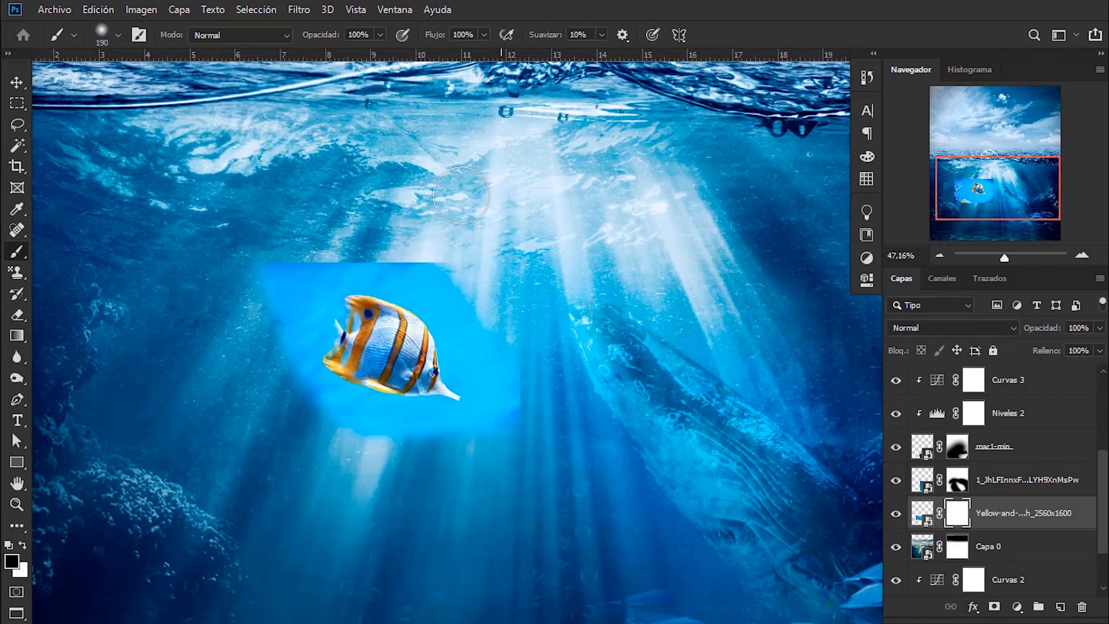
# - Refine the clownfish mask by painting out the remaining blue along its outline with a brush of about 59 px
pyautogui.keyDown('alt'); pyautogui.rightClick(295, 408); pyautogui.keyUp('alt')
pyautogui.moveTo(312, 405)
pyautogui.mouseDown()
pyautogui.moveTo(324, 421)
pyautogui.moveTo(471, 453)
pyautogui.mouseUp()
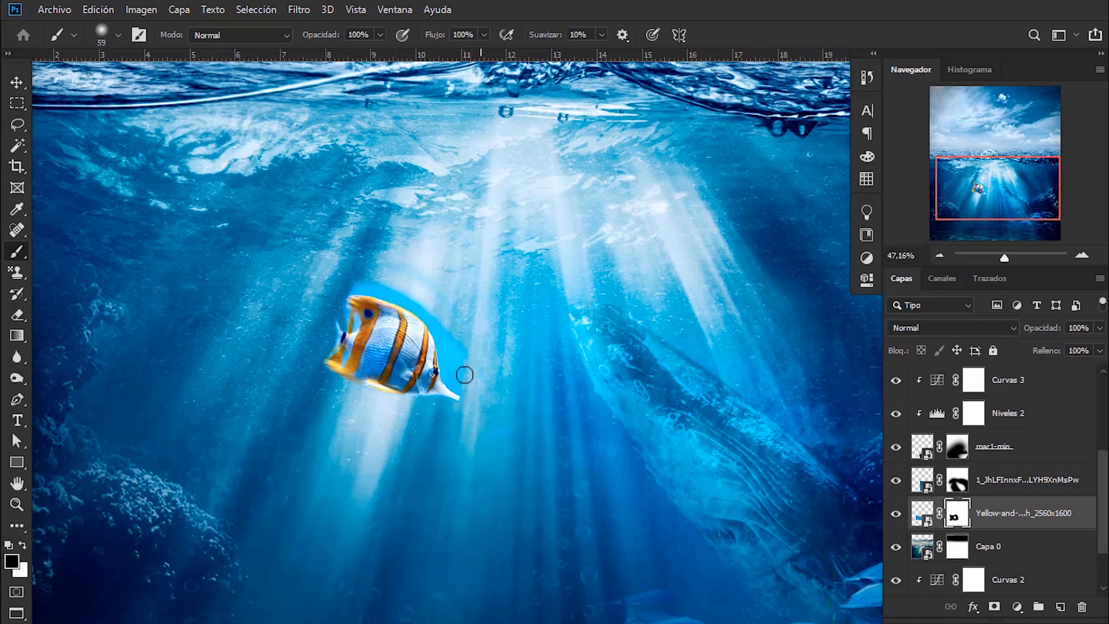
pyautogui.rightClick(389, 282)
pyautogui.click(369, 279)
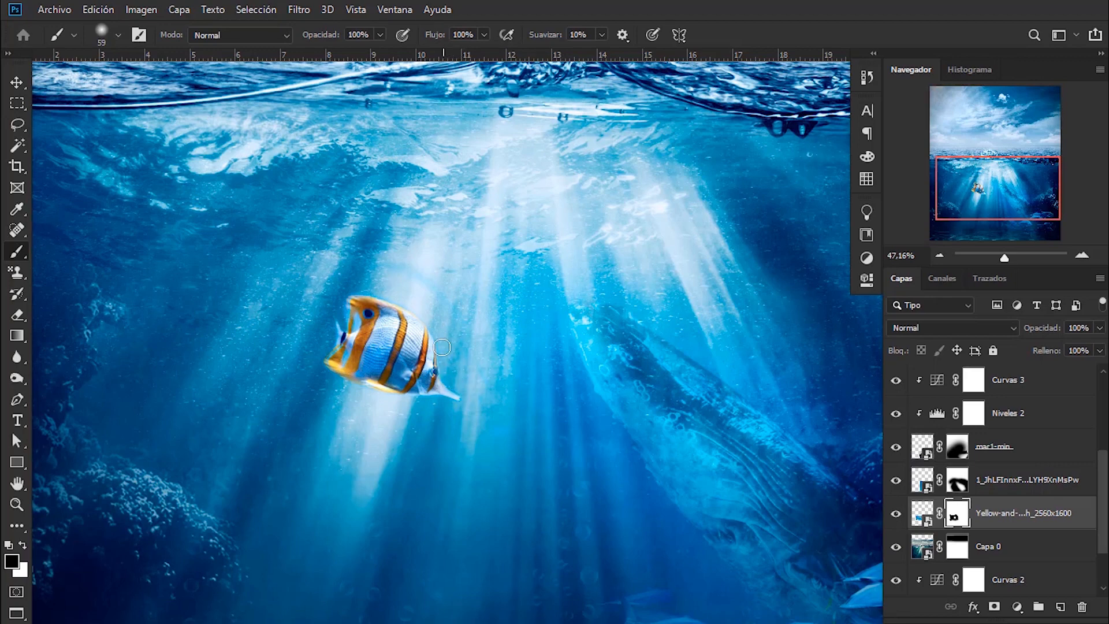
# - Lower the clownfish layer's opacity slightly
pyautogui.press('v')
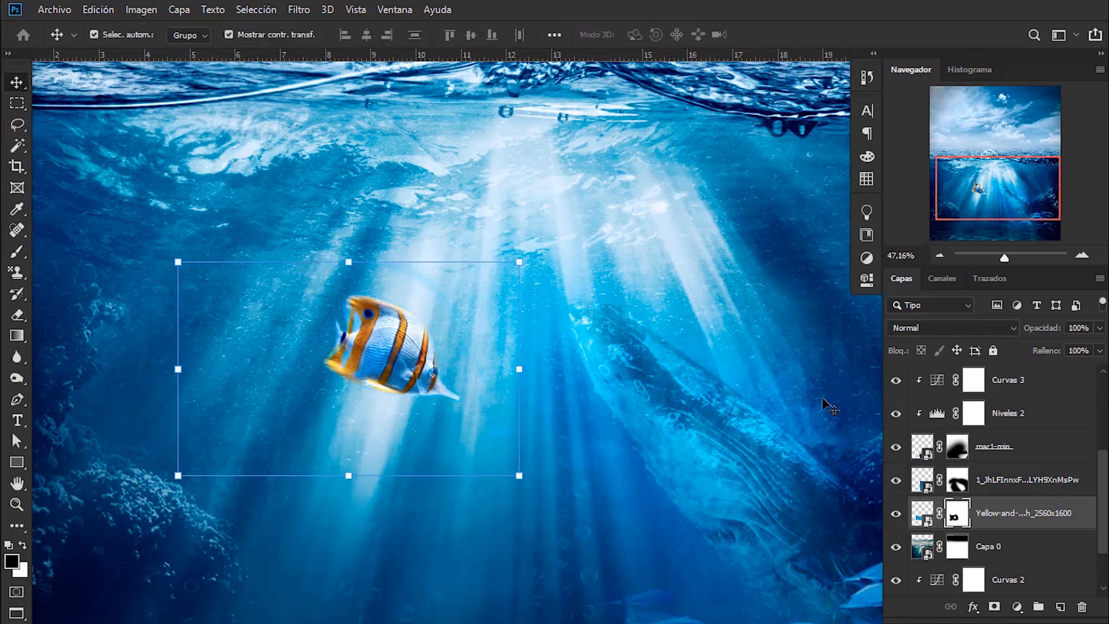
pyautogui.click(1099, 330)
pyautogui.moveTo(1090, 345); pyautogui.dragTo(1083, 346)
pyautogui.scroll(-3, 339, 405)
pyautogui.moveTo(340, 409)
pyautogui.mouseDown()
pyautogui.moveTo(433, 357)
pyautogui.moveTo(402, 356)
pyautogui.moveTo(426, 323)
pyautogui.moveTo(437, 333)
pyautogui.mouseUp()
# - Shade the clownfish in dark blue on a new clipped layer with a 567 px soft brush, using the Luz suave blend mode
pyautogui.click(1060, 608)
pyautogui.press('b')
pyautogui.rightClick(315, 376)
pyautogui.press('Return')
pyautogui.keyDown('alt'); pyautogui.click(258, 426); pyautogui.keyUp('alt')
pyautogui.click(953, 328)
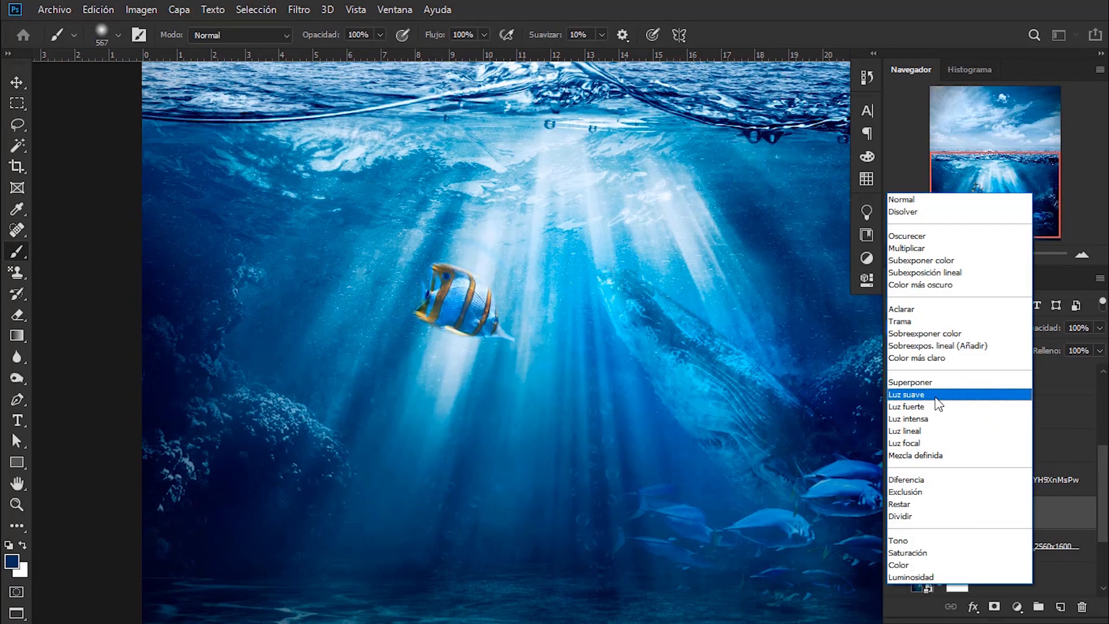
pyautogui.click(937, 395)
# - Paint a black shadow on the clownfish's lower-left side on a second new clipped layer and set that layer's opacity to 51%
pyautogui.click(1061, 608)
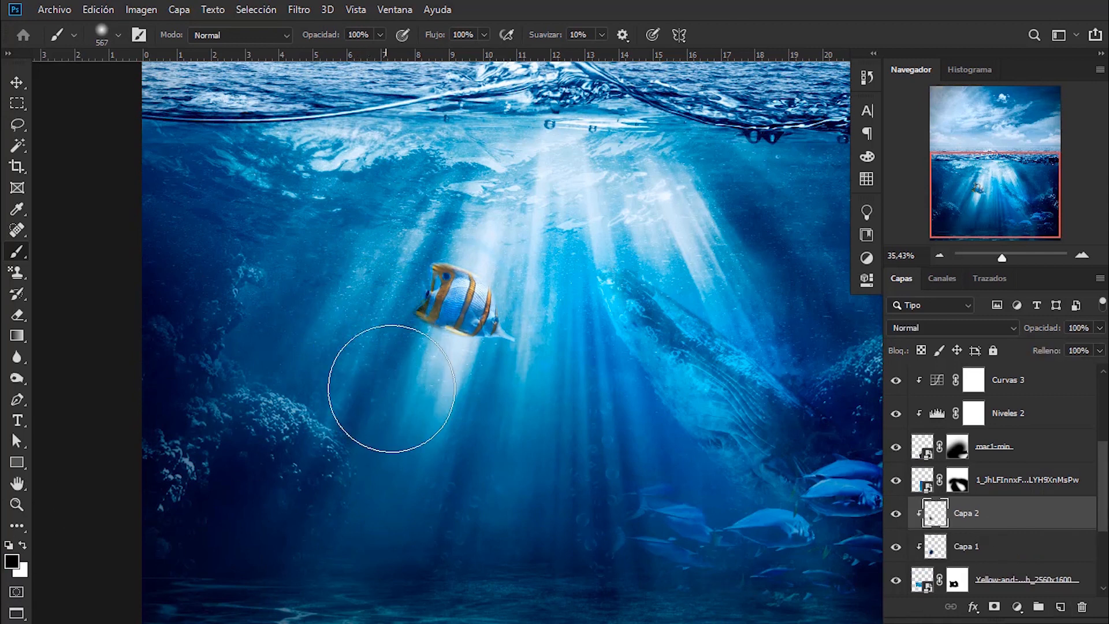
pyautogui.moveTo(392, 388); pyautogui.dragTo(384, 396)
pyautogui.click(1100, 327)
pyautogui.moveTo(1096, 346); pyautogui.dragTo(1066, 346)
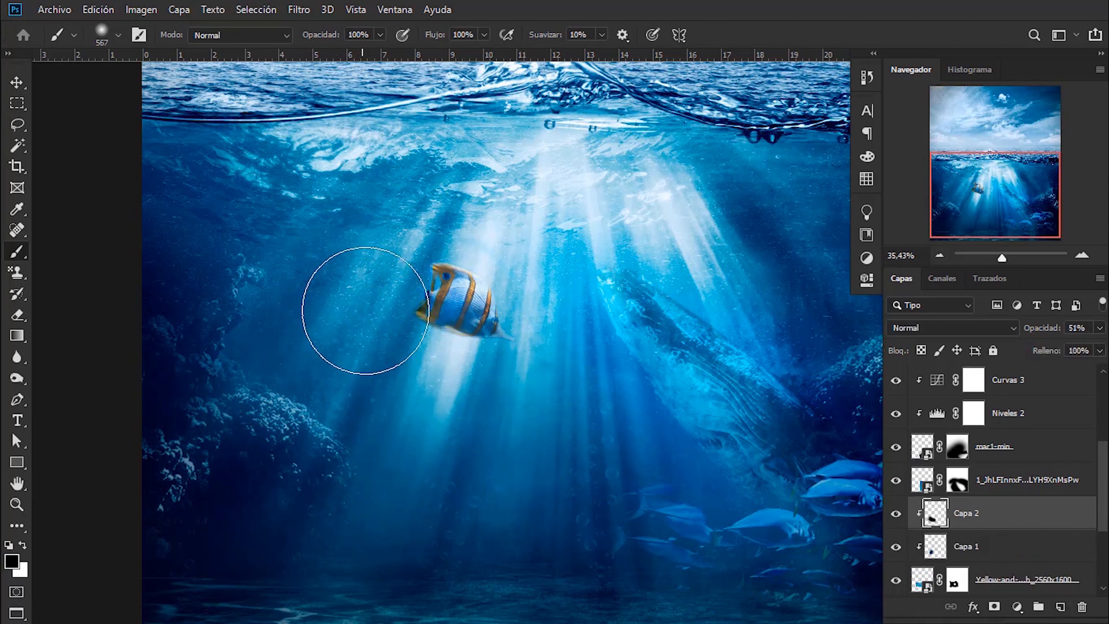
pyautogui.scroll(3, 496, 353)
pyautogui.click(17, 83)
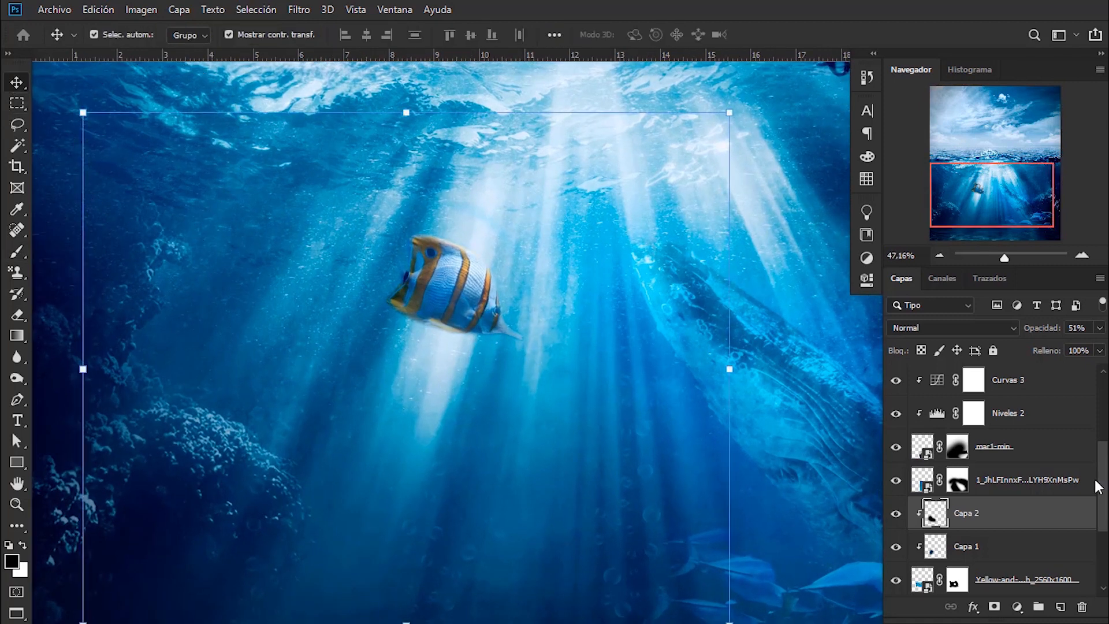
# - Scale down the clownfish together with its two shading layers and reposition it over the bright light ray
pyautogui.keyDown('shift'); pyautogui.click(999, 578); pyautogui.keyUp('shift')
pyautogui.click(732, 111)
pyautogui.moveTo(631, 191); pyautogui.dragTo(592, 242)
pyautogui.click(788, 35)
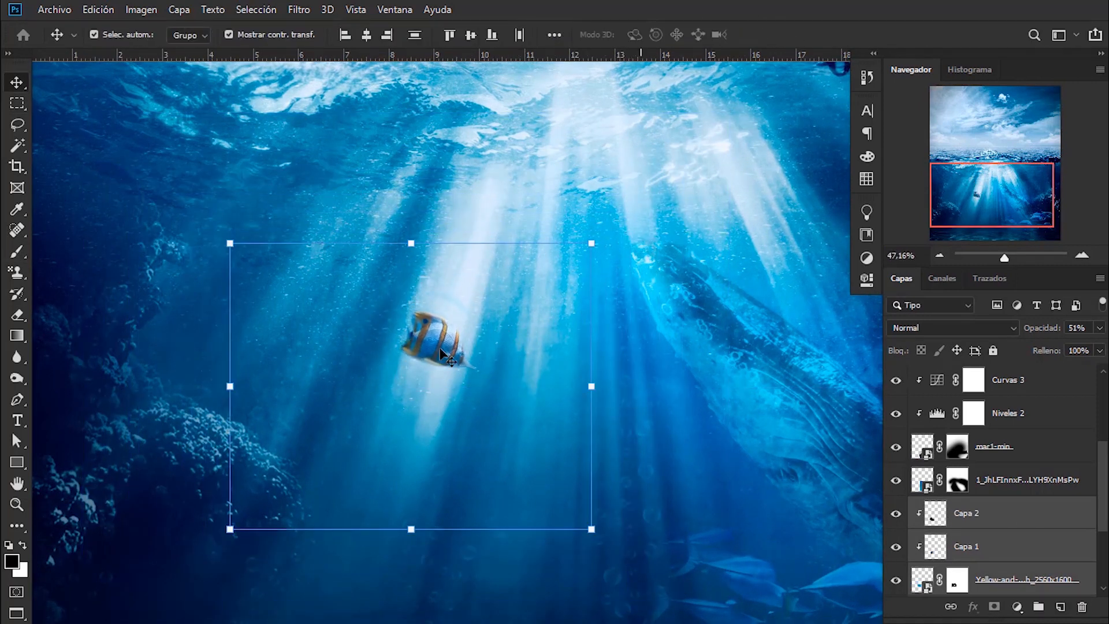
# - Clean up around the shrunken clownfish on its layer mask with a black 81 px soft brush
pyautogui.scroll(-2, 440, 348)
pyautogui.click(959, 581)
pyautogui.click(21, 253)
pyautogui.moveTo(473, 284)
pyautogui.mouseDown()
pyautogui.moveTo(434, 299)
pyautogui.moveTo(452, 313)
pyautogui.mouseUp()
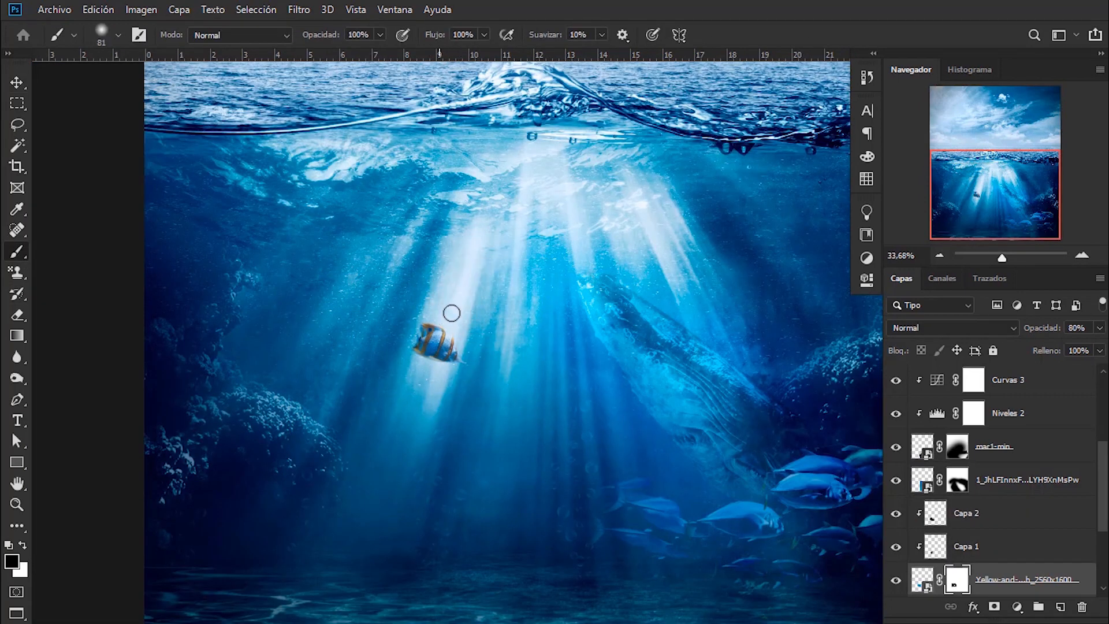
pyautogui.scroll(-4, 544, 373)
# - Group the clownfish with its two shading layers, then duplicate the group and convert the copy to a smart object
pyautogui.click(18, 83)
pyautogui.keyDown('shift'); pyautogui.click(1002, 522); pyautogui.keyUp('shift')
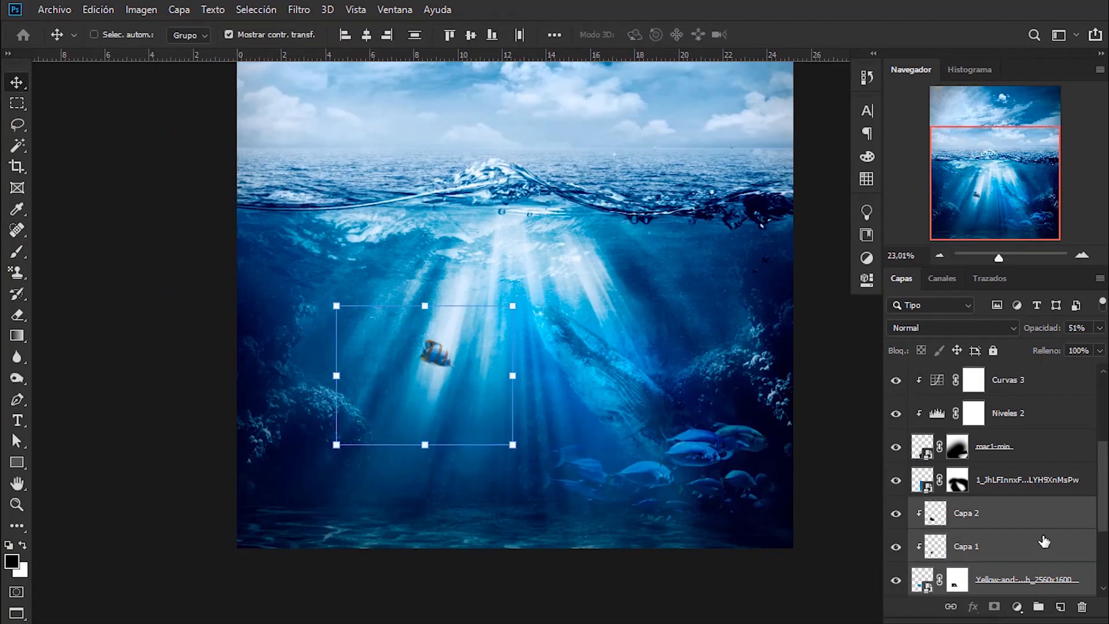
pyautogui.hotkey('ctrl', 'g')
pyautogui.hotkey('ctrl', 'j')
pyautogui.rightClick(955, 462)
pyautogui.click(936, 254)
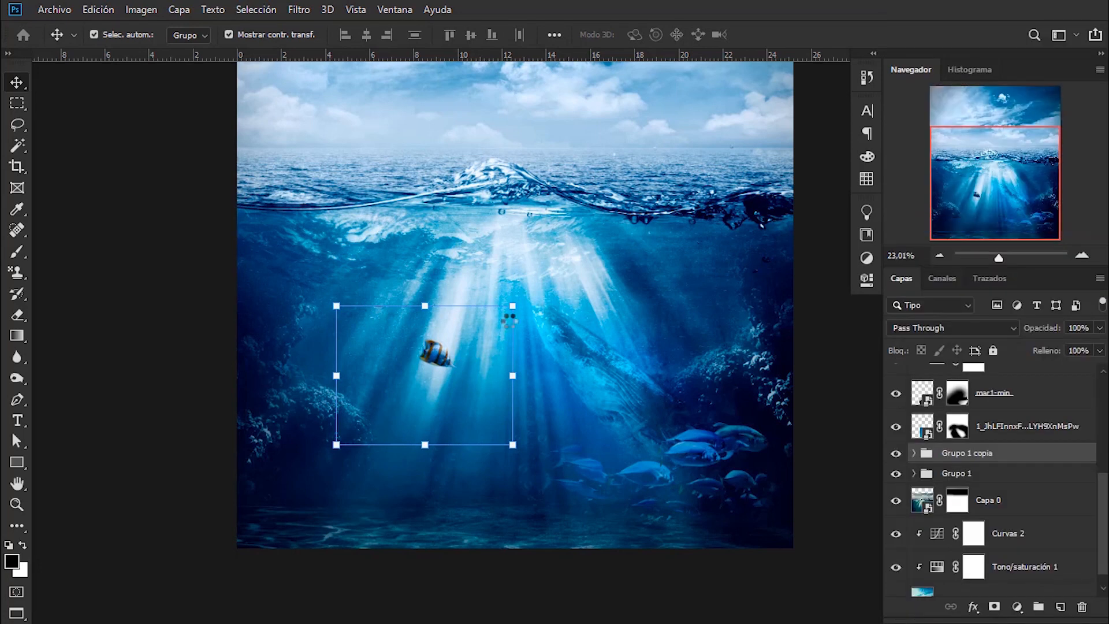
# - Flip the clownfish copy horizontally, shrink it and place it beside the light rays above the whale
pyautogui.rightClick(442, 359)
pyautogui.click(479, 554)
pyautogui.moveTo(459, 326); pyautogui.dragTo(661, 288)
pyautogui.moveTo(737, 346); pyautogui.dragTo(696, 348)
pyautogui.click(661, 35)
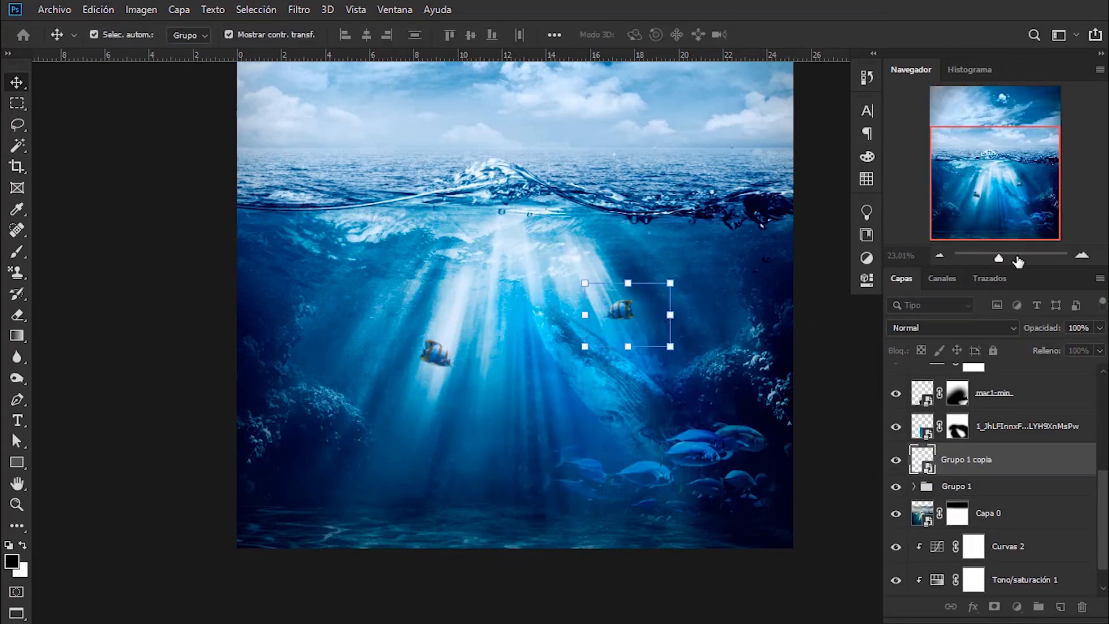
# - Set the clownfish copy's blend mode to Superponer and move it higher, closer to the water surface
pyautogui.click(954, 328)
pyautogui.click(956, 382)
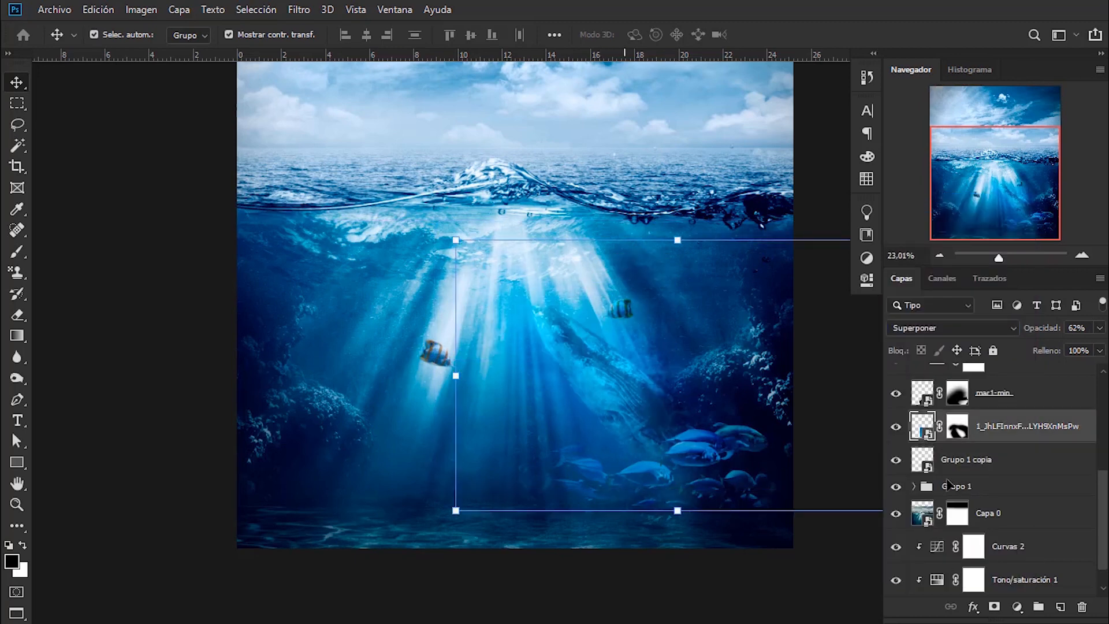
pyautogui.click(668, 283)
pyautogui.moveTo(643, 314); pyautogui.dragTo(639, 272)
pyautogui.click(663, 35)
# - Set the original clownfish group's opacity to 72% and rotate it -12.92° while moving it up beside the light ray
pyautogui.click(1017, 398)
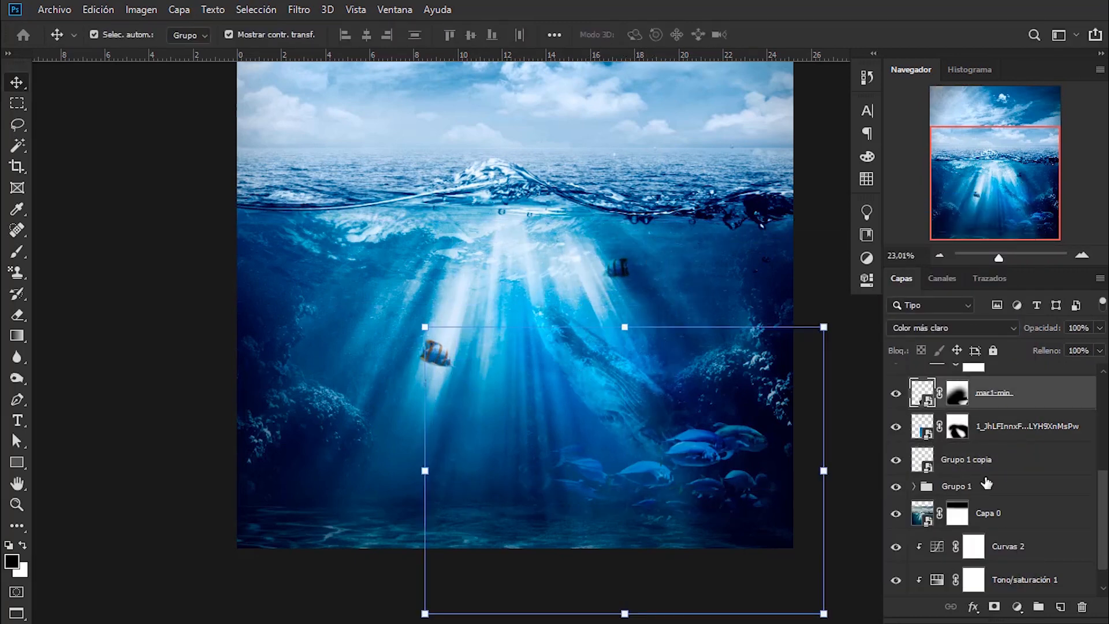
pyautogui.click(1043, 448)
pyautogui.click(980, 491)
pyautogui.click(1100, 328)
pyautogui.moveTo(464, 377); pyautogui.dragTo(450, 346)
pyautogui.moveTo(537, 292); pyautogui.dragTo(534, 284)
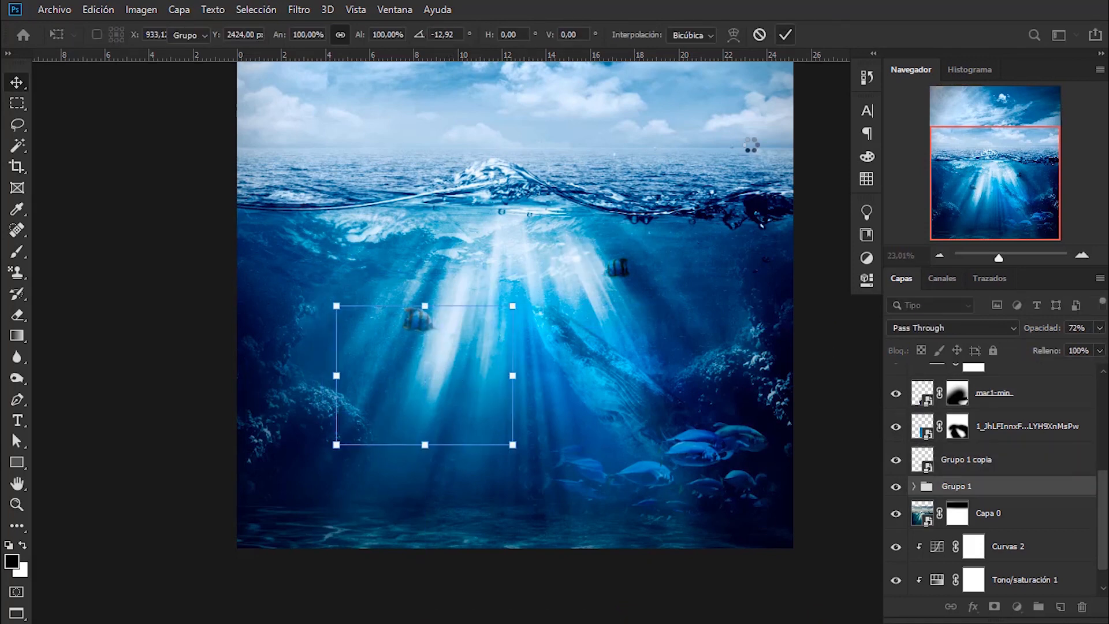
pyautogui.press('Return')
# - Make a second smart-object copy of the clownfish group, flipped horizontally, scaled to 78.91% and placed beside the whale
pyautogui.rightClick(977, 486)
pyautogui.click(896, 226)
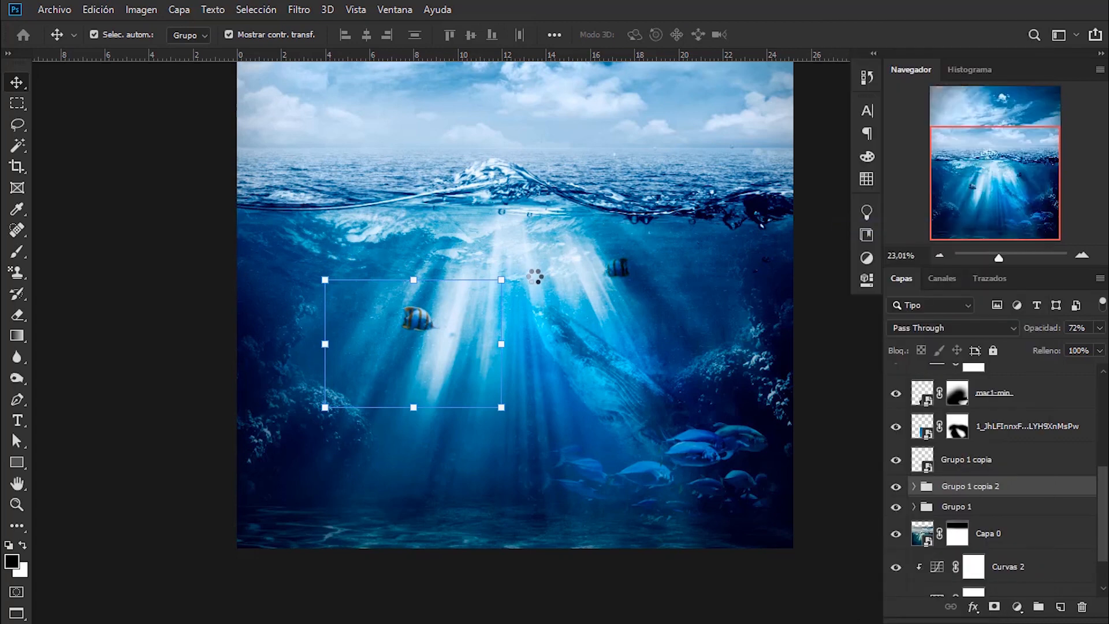
pyautogui.hotkey('ctrl', 't')
pyautogui.rightClick(436, 322)
pyautogui.click(505, 514)
pyautogui.moveTo(445, 345); pyautogui.dragTo(575, 384)
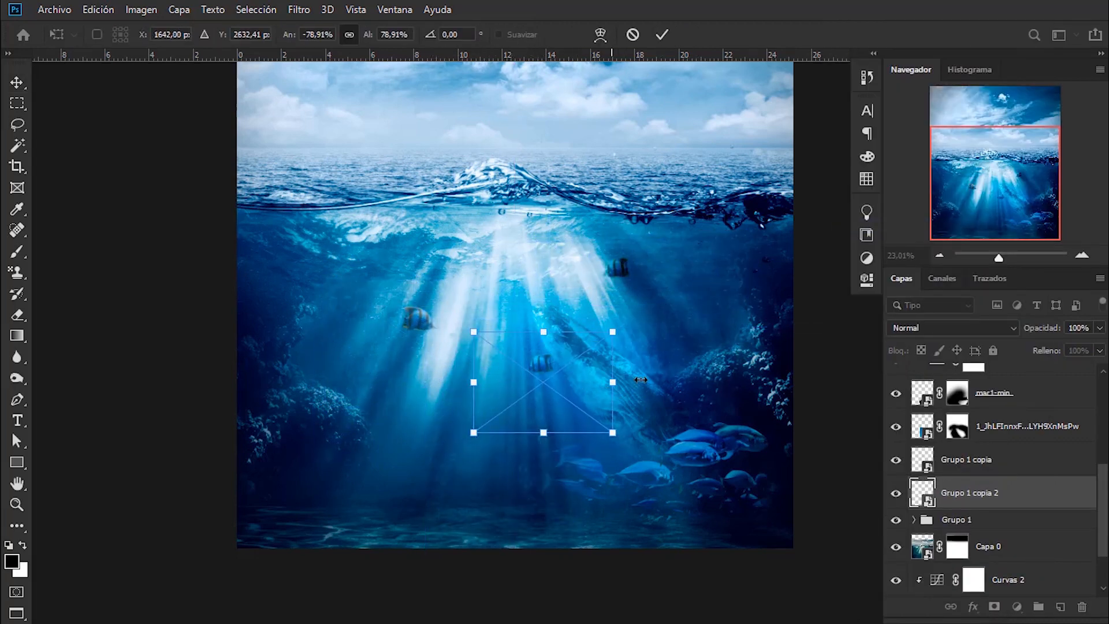
pyautogui.click(662, 34)
# - Set the second clownfish copy's blend mode to Superponer and fine-tune its placement in front of the whale
pyautogui.click(953, 328)
pyautogui.click(925, 384)
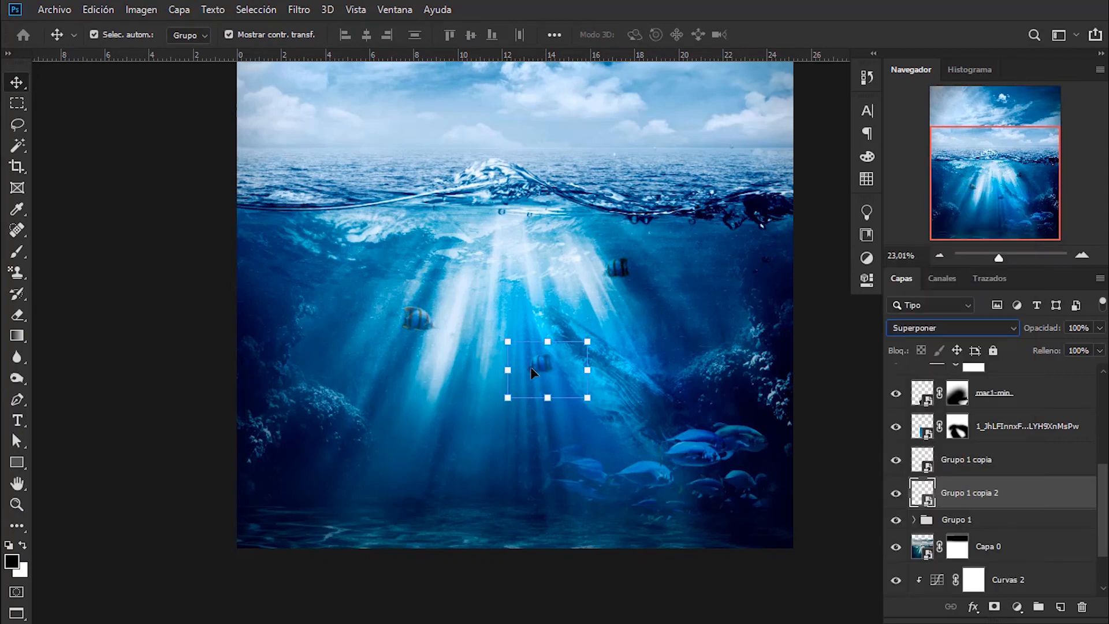
pyautogui.click(585, 341)
pyautogui.moveTo(564, 377); pyautogui.dragTo(552, 373)
pyautogui.click(837, 251)
# - Place the biomentos-peces image as an embedded layer just above Grupo 1 and shrink it near the sea floor
pyautogui.scroll(-3, 596, 310)
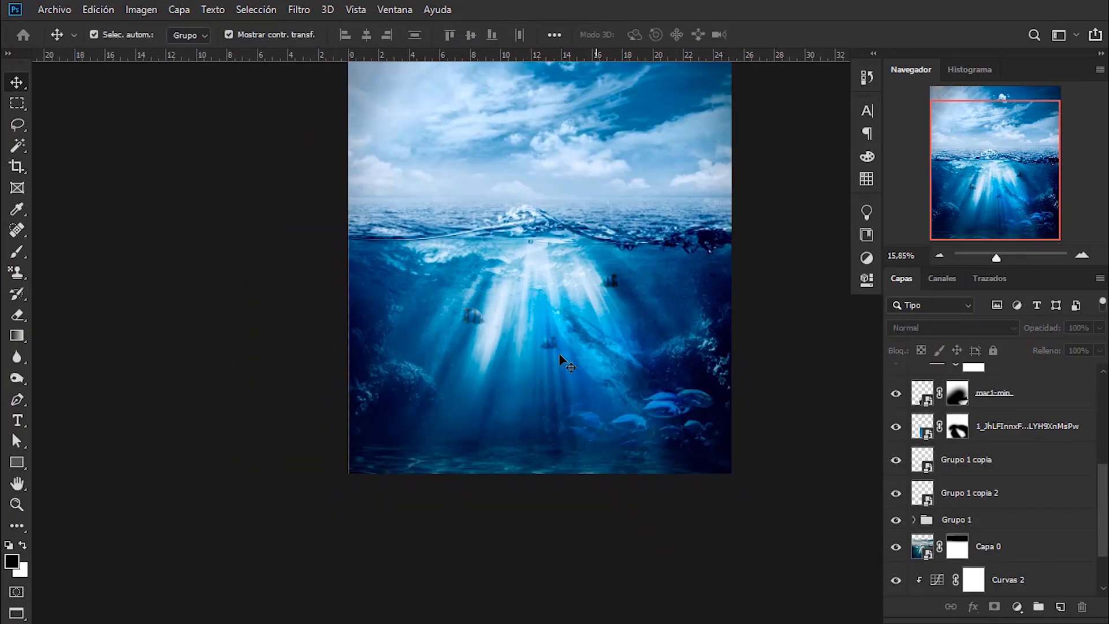
pyautogui.scroll(-1, 563, 361)
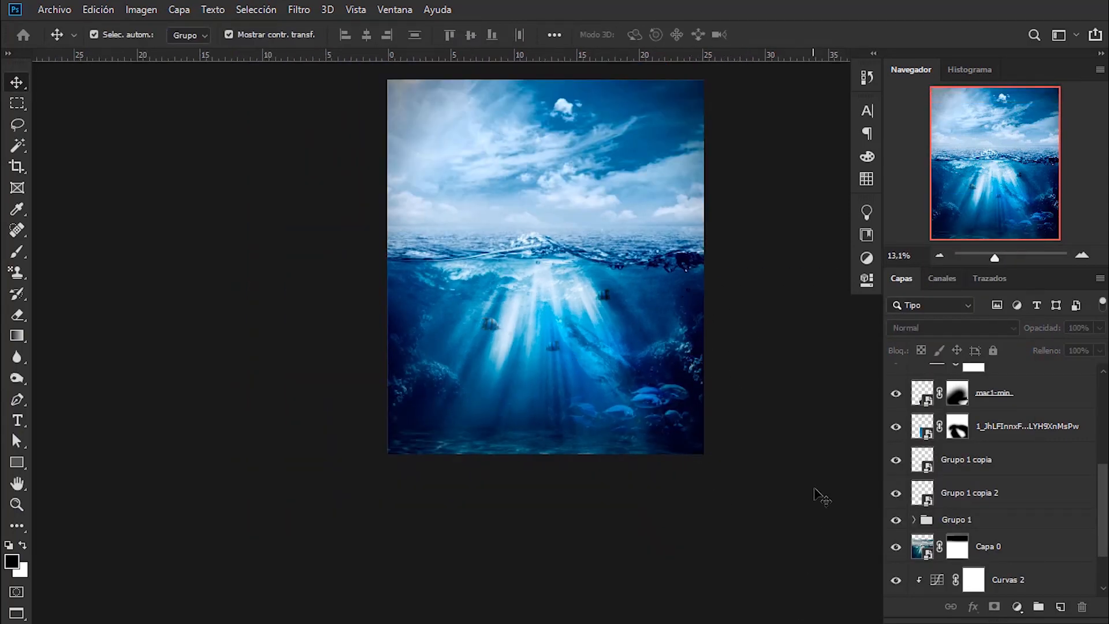
pyautogui.click(54, 9)
pyautogui.click(113, 317)
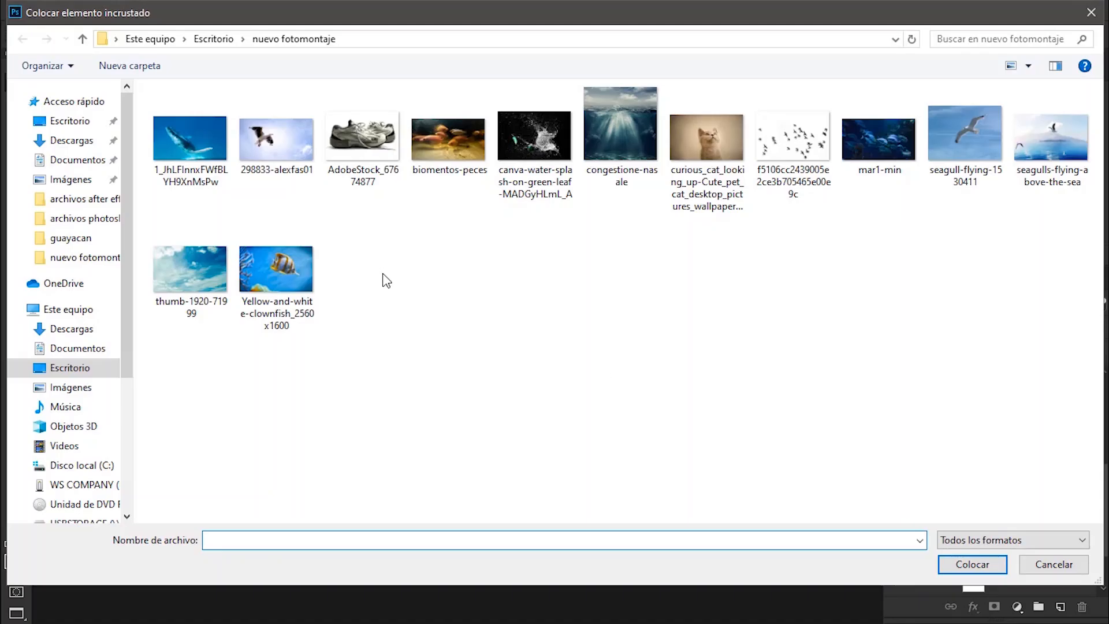
pyautogui.click(449, 140)
pyautogui.click(973, 565)
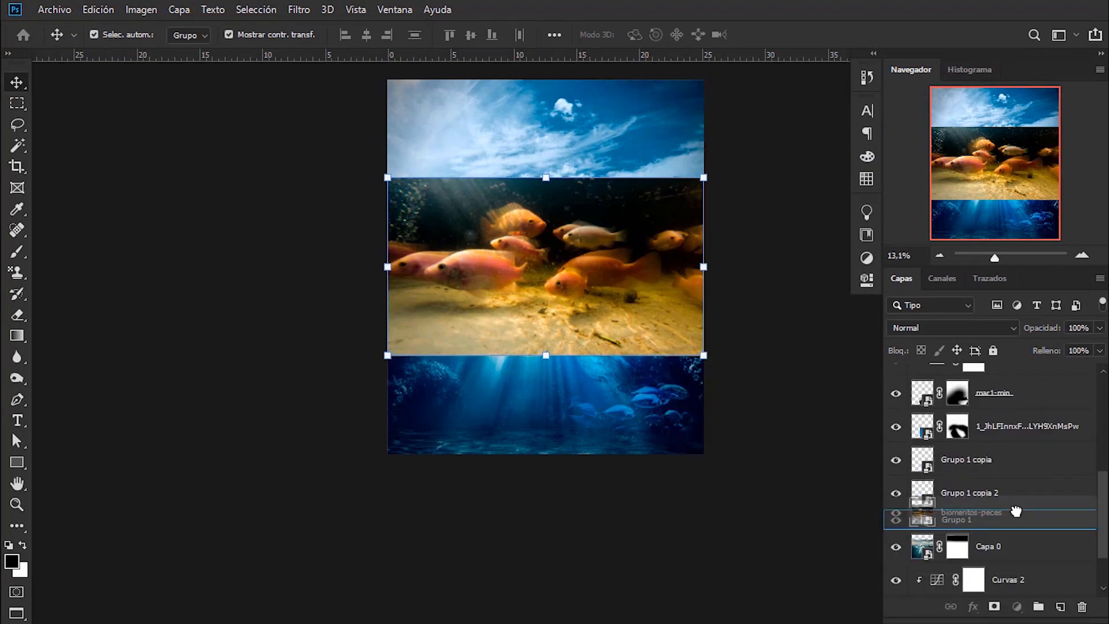
pyautogui.moveTo(703, 176); pyautogui.dragTo(523, 282)
pyautogui.moveTo(492, 300); pyautogui.dragTo(585, 397)
pyautogui.click(662, 35)
# - Blend the biomentos-peces layer with Luz suave at 62% opacity and move it to the canvas's lower-left corner
pyautogui.click(953, 327)
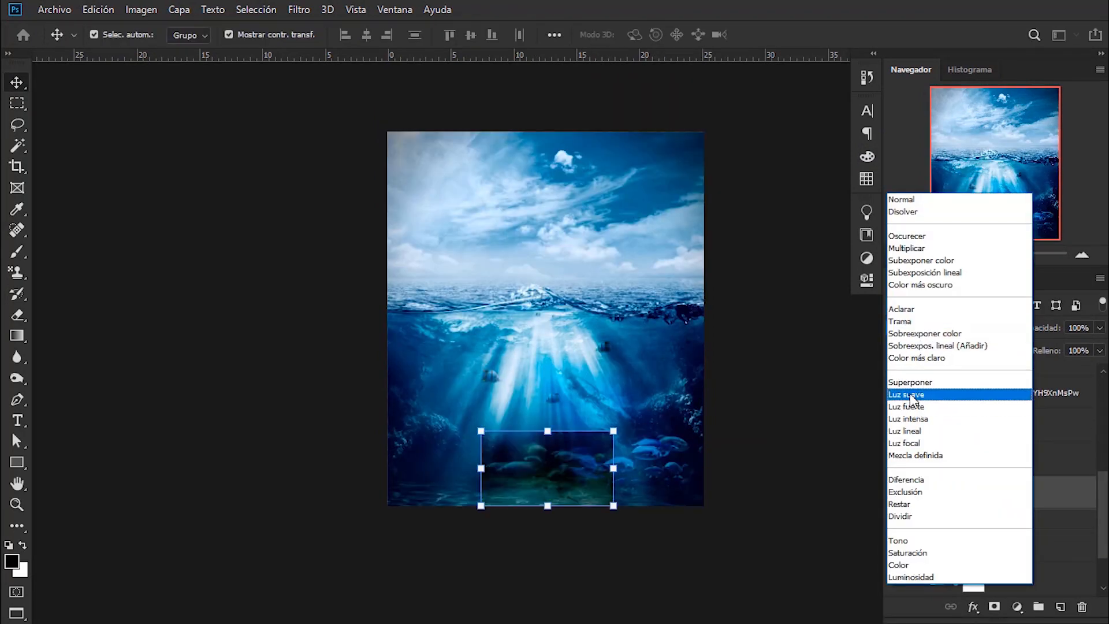
pyautogui.click(916, 400)
pyautogui.moveTo(599, 480); pyautogui.dragTo(506, 498)
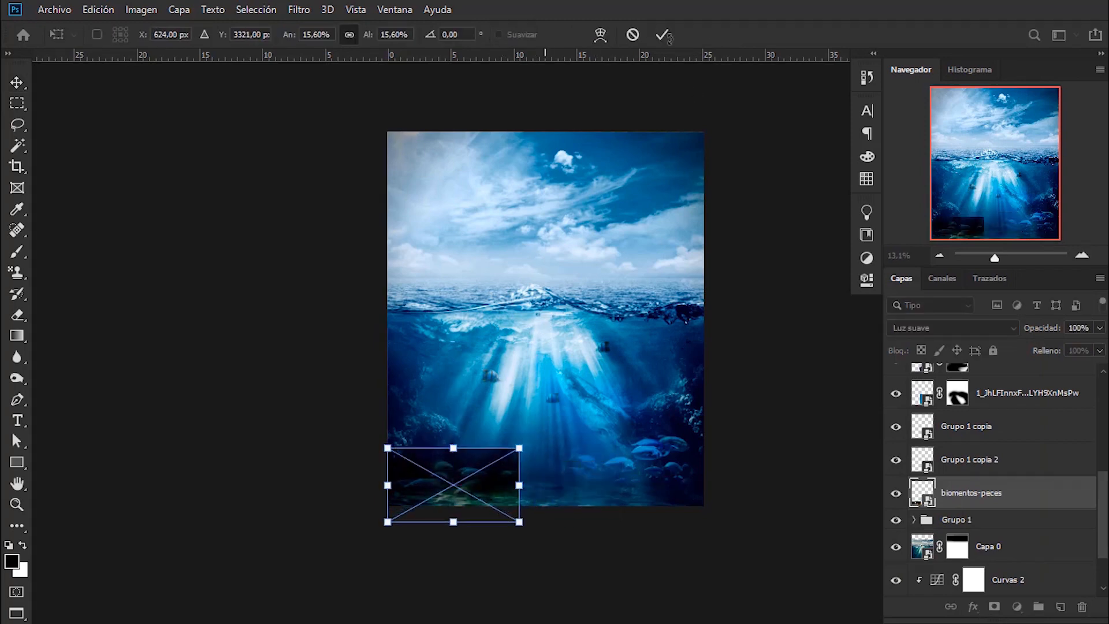
pyautogui.click(662, 36)
pyautogui.scroll(5, 471, 520)
pyautogui.moveTo(566, 463); pyautogui.dragTo(510, 442)
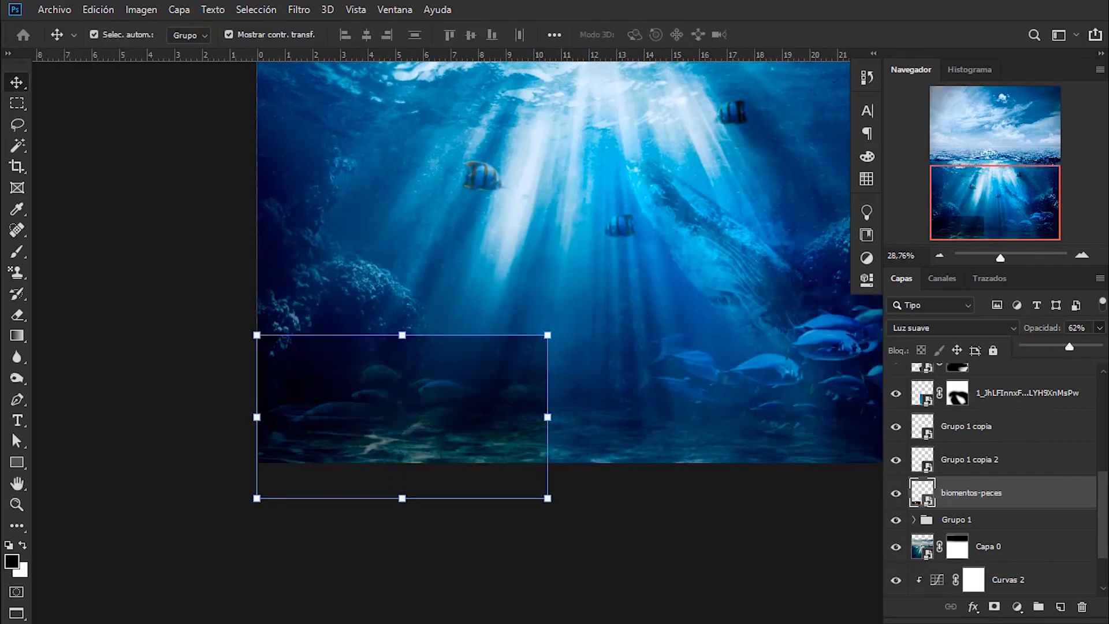
# - Add a mask to the biomentos-peces layer and paint out its hard edges with an 839 px soft black brush
pyautogui.press('b')
pyautogui.moveTo(583, 366); pyautogui.dragTo(651, 366)
pyautogui.moveTo(668, 443)
pyautogui.mouseDown()
pyautogui.moveTo(497, 315)
pyautogui.moveTo(283, 260)
pyautogui.mouseUp()
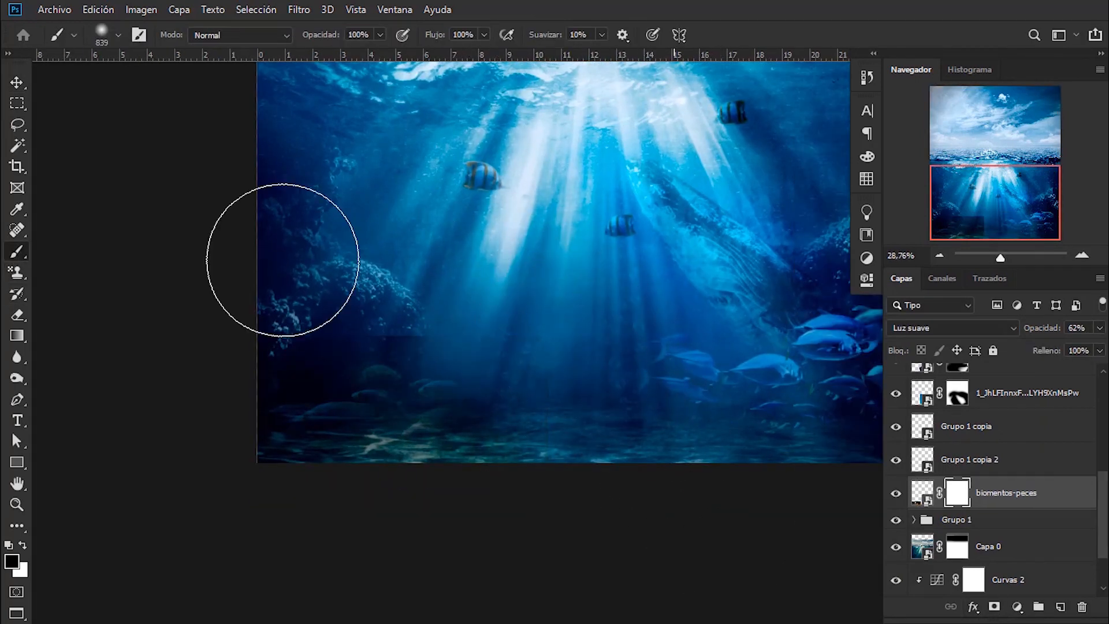
pyautogui.scroll(-5, 687, 396)
pyautogui.moveTo(682, 428); pyautogui.dragTo(491, 513)
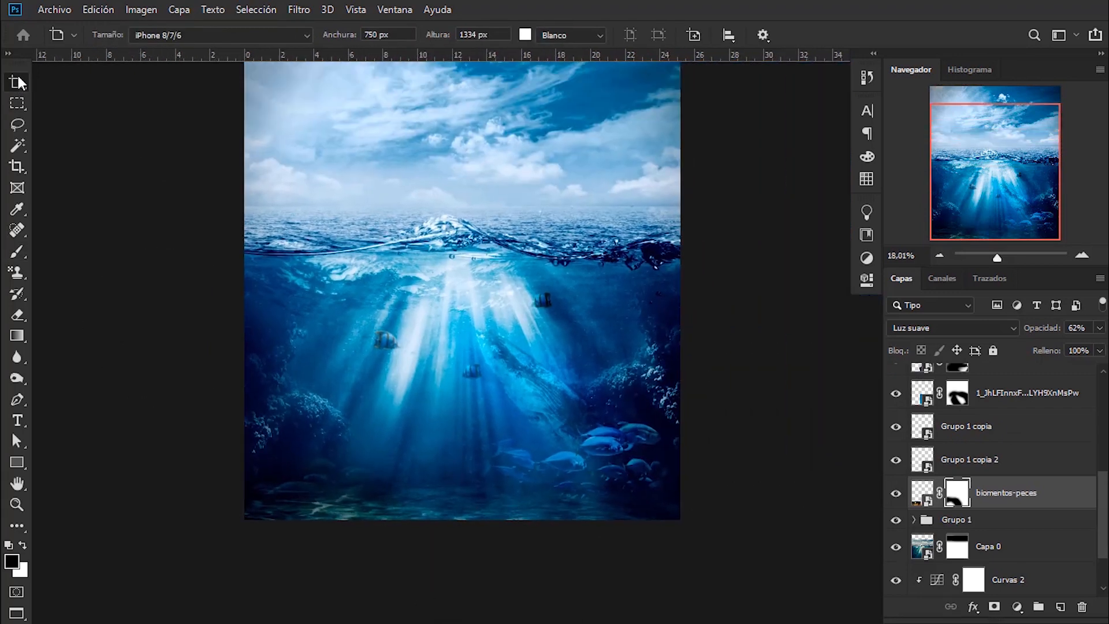
pyautogui.rightClick(19, 83)
pyautogui.click(61, 84)
pyautogui.click(162, 173)
pyautogui.moveTo(673, 267); pyautogui.dragTo(615, 358)
pyautogui.click(55, 10)
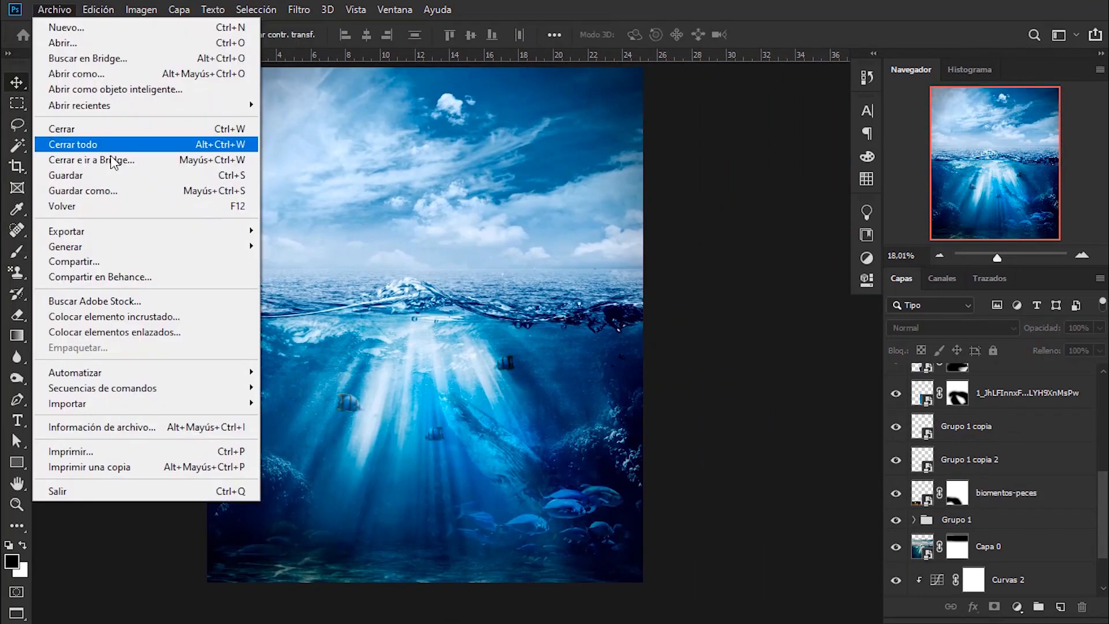
pyautogui.click(110, 307)
pyautogui.click(362, 136)
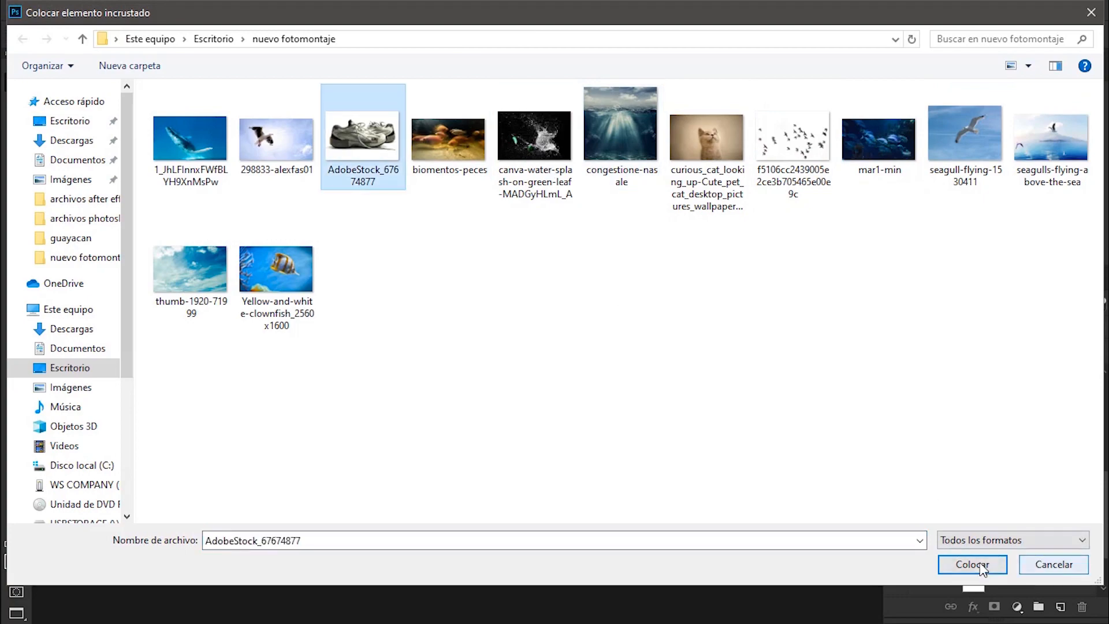
pyautogui.click(1054, 565)
# - Open the AdobeStock_67674877 shoe image as a separate document
pyautogui.click(54, 9)
pyautogui.click(85, 45)
pyautogui.click(362, 124)
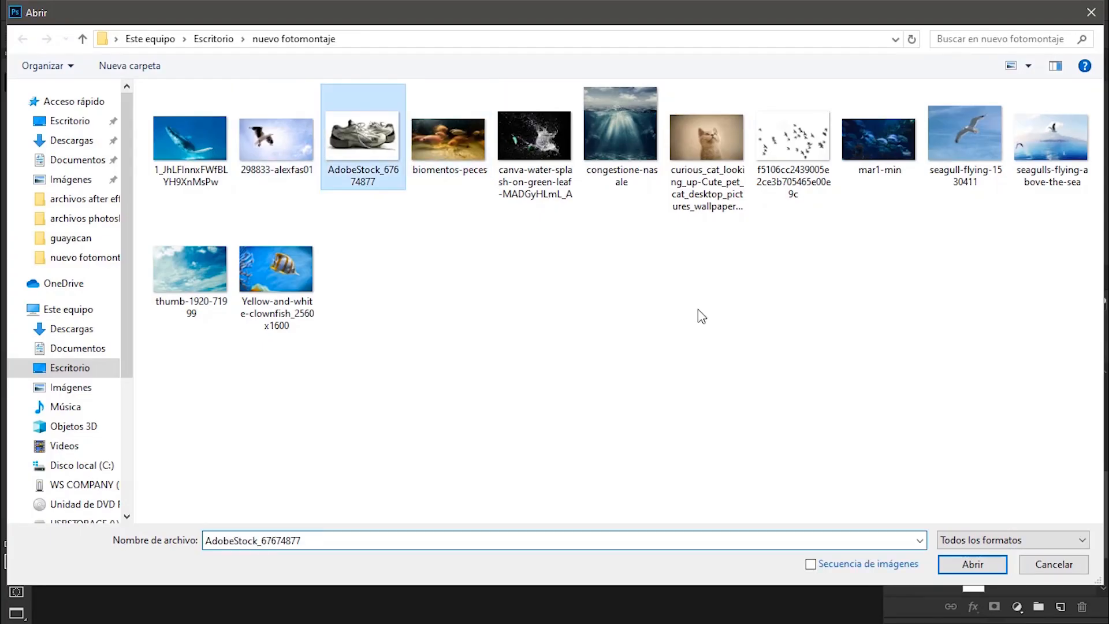
pyautogui.press('Return')
pyautogui.scroll(8, 359, 223)
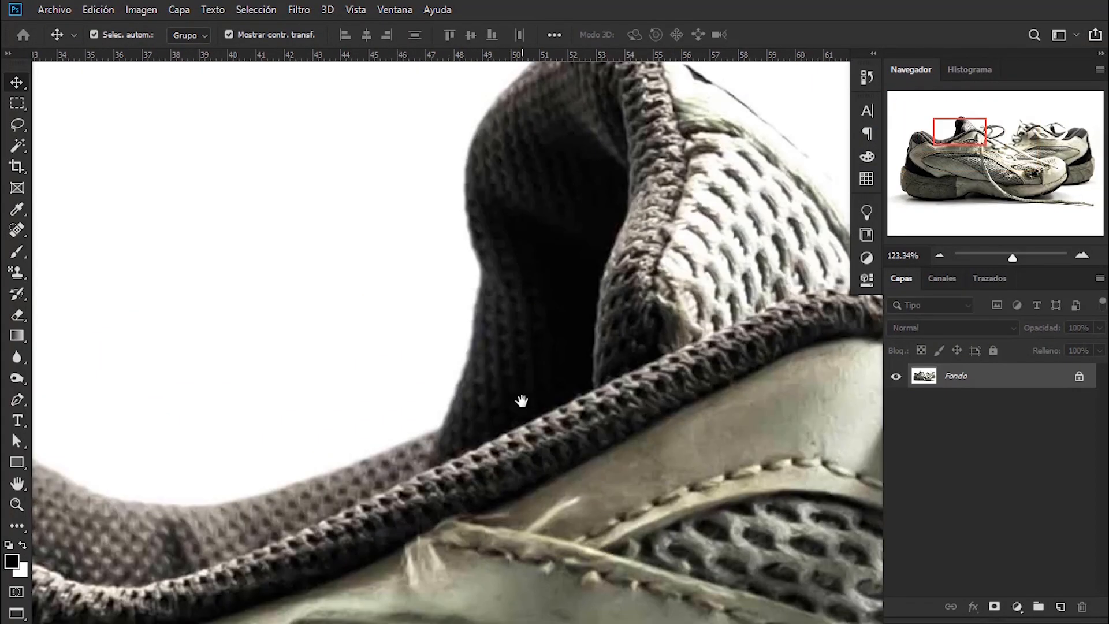
# - Trace the front shoe's tongue with the Pen tool in Forma mode, from the collar up over its top
pyautogui.press('p')
pyautogui.click(533, 390)
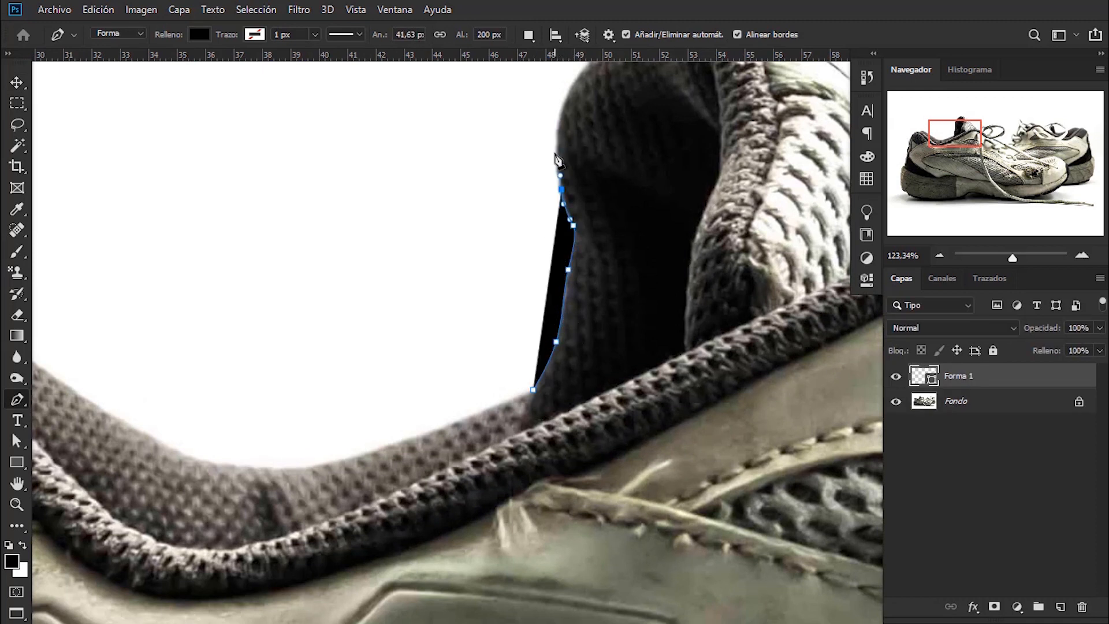
pyautogui.moveTo(561, 117); pyautogui.dragTo(407, 437)
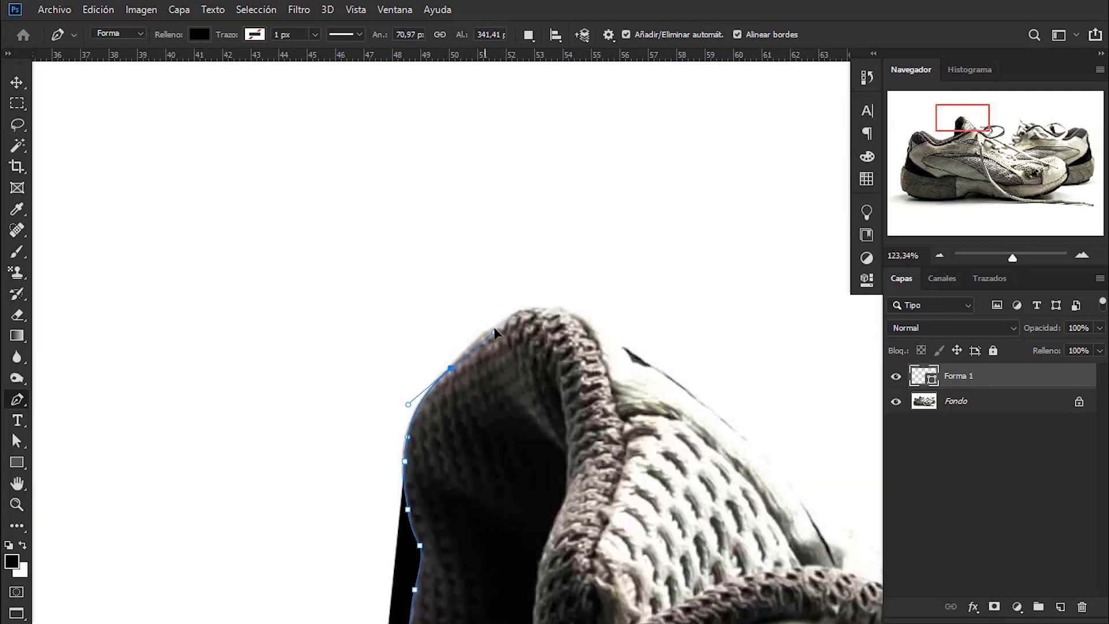
pyautogui.moveTo(508, 316); pyautogui.dragTo(523, 308)
pyautogui.moveTo(625, 356); pyautogui.dragTo(689, 390)
pyautogui.moveTo(789, 494); pyautogui.dragTo(555, 349)
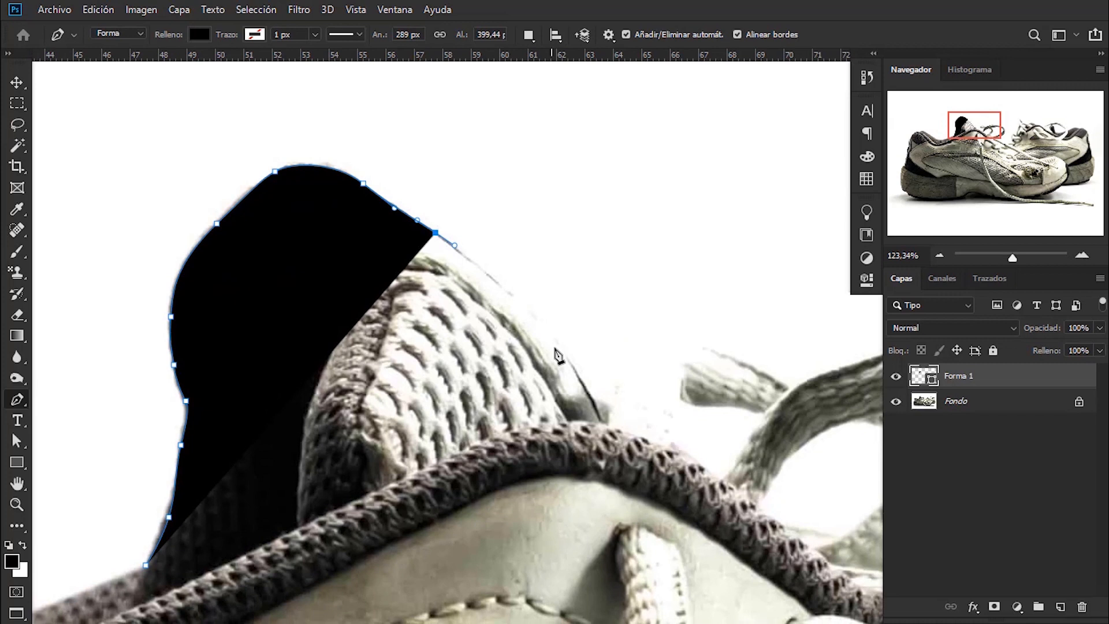
# - Continue the pen outline past the base of the tongue, along the collar edge and around the loose lace end
pyautogui.moveTo(634, 471); pyautogui.dragTo(641, 486)
pyautogui.click(611, 427)
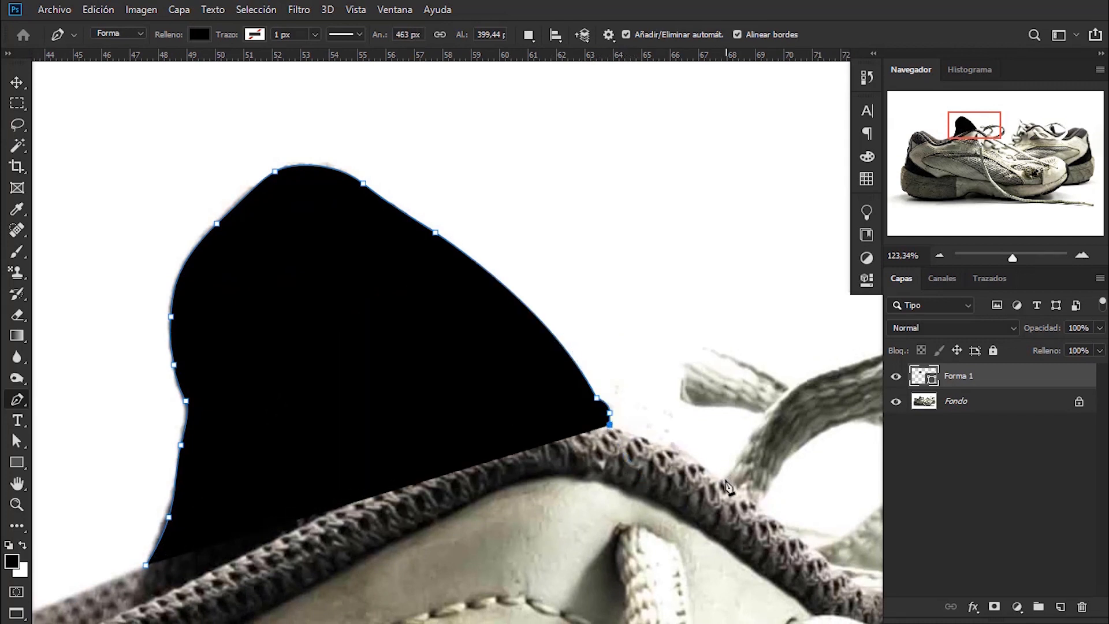
pyautogui.moveTo(777, 522); pyautogui.dragTo(780, 523)
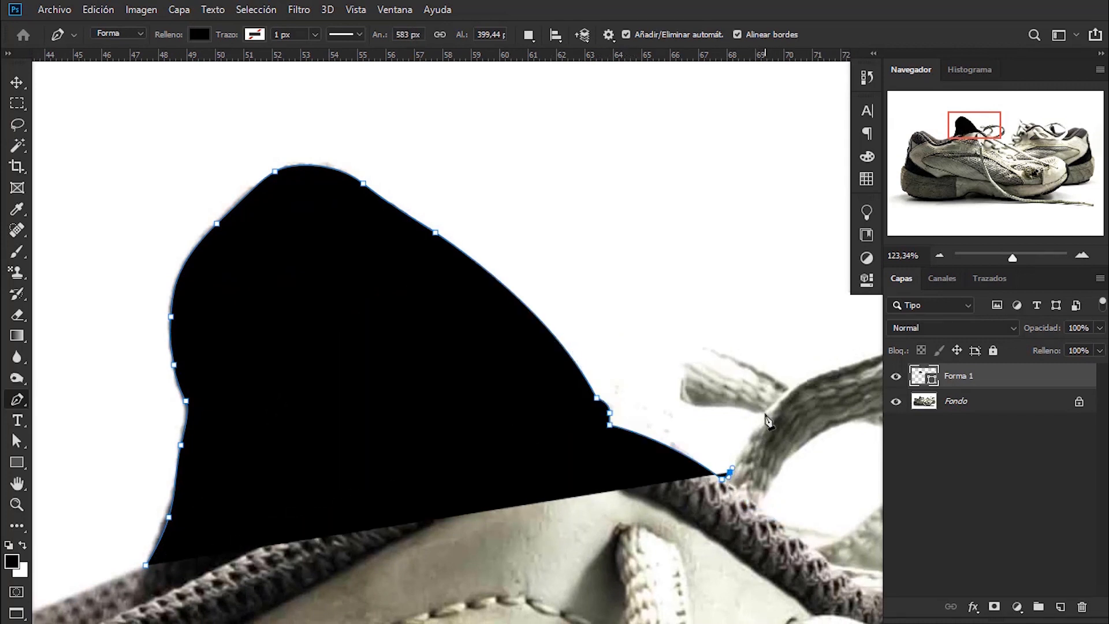
pyautogui.moveTo(764, 413); pyautogui.dragTo(782, 395)
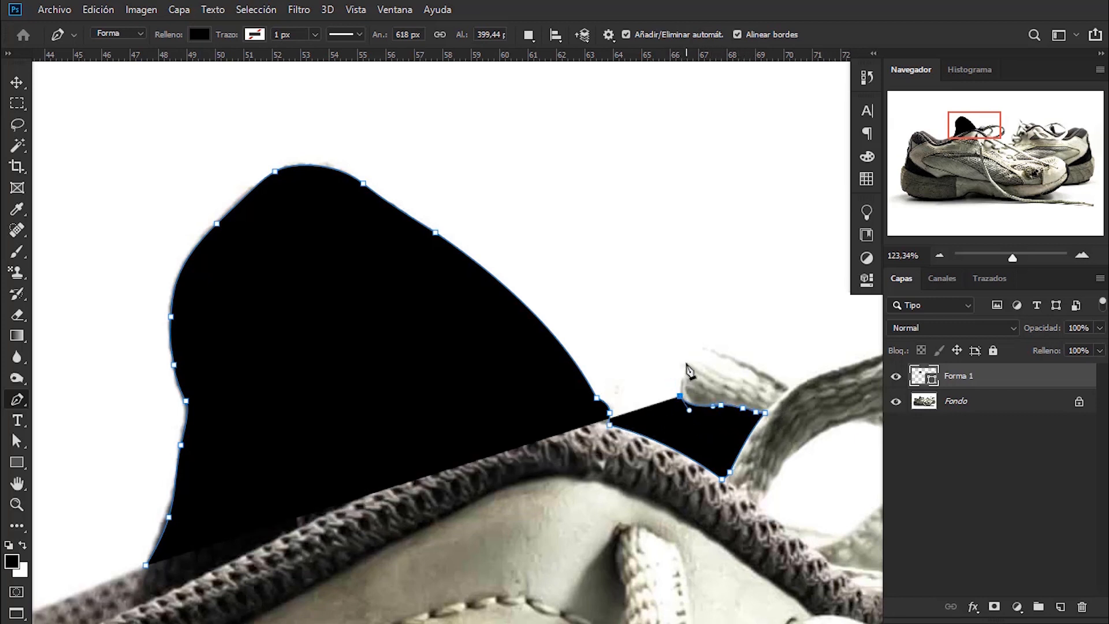
pyautogui.moveTo(686, 363); pyautogui.dragTo(414, 385)
# - Complete the pen outline around the rest of the front shoe and along the heel collar back to the start
pyautogui.keyDown('alt'); pyautogui.click(790, 389); pyautogui.keyUp('alt')
pyautogui.moveTo(660, 350); pyautogui.dragTo(772, 373)
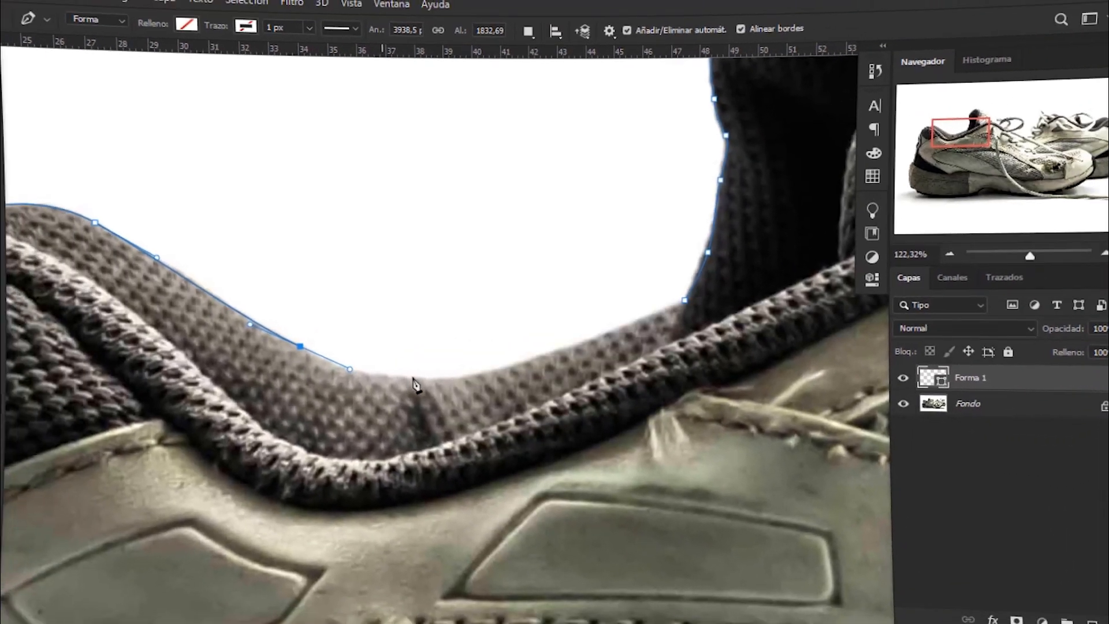
pyautogui.moveTo(413, 379); pyautogui.dragTo(476, 378)
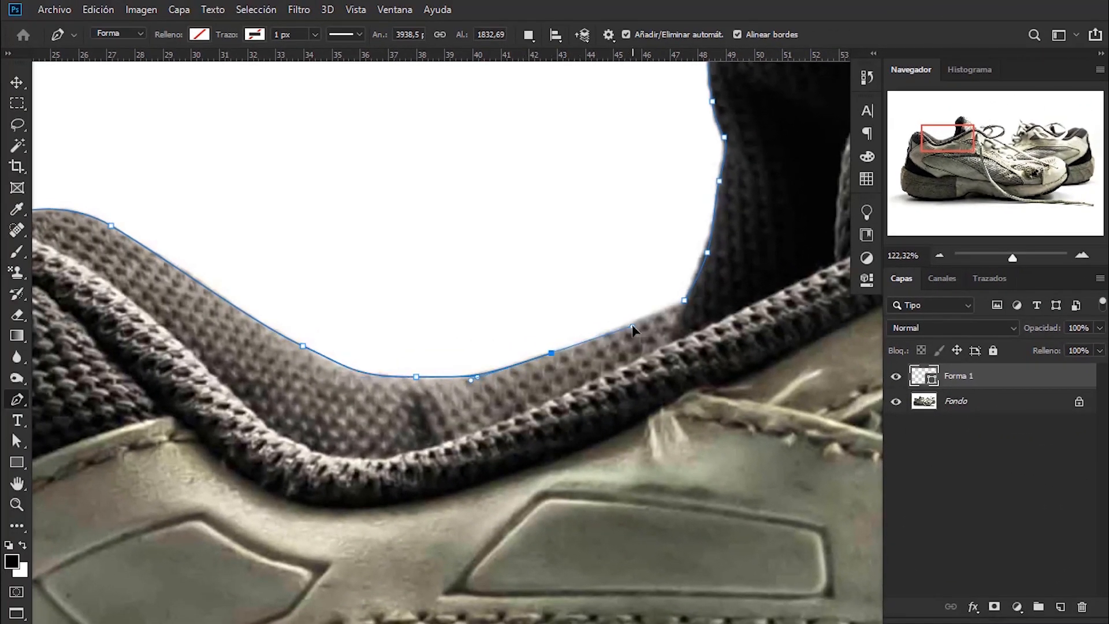
pyautogui.scroll(-15, 635, 324)
# - Load the traced shape as a selection and mask the shoe photo with it to isolate the front shoe
pyautogui.click(16, 83)
pyautogui.scroll(1, 757, 375)
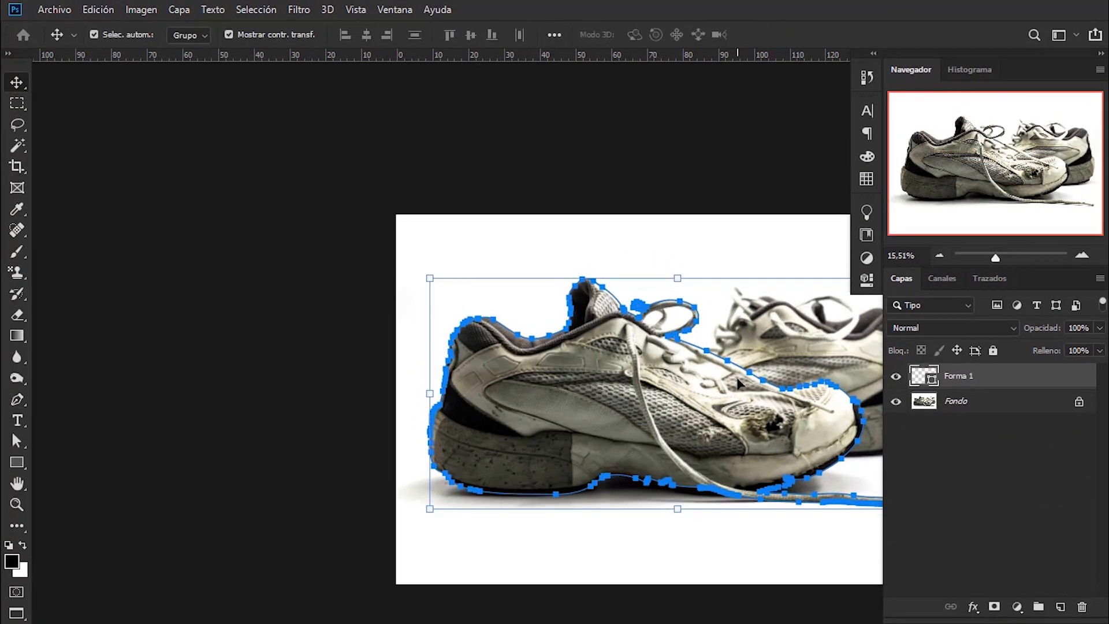
pyautogui.moveTo(757, 376); pyautogui.dragTo(604, 363)
pyautogui.keyDown('ctrl'); pyautogui.click(934, 381); pyautogui.keyUp('ctrl')
pyautogui.click(976, 403)
pyautogui.click(995, 607)
pyautogui.click(996, 525)
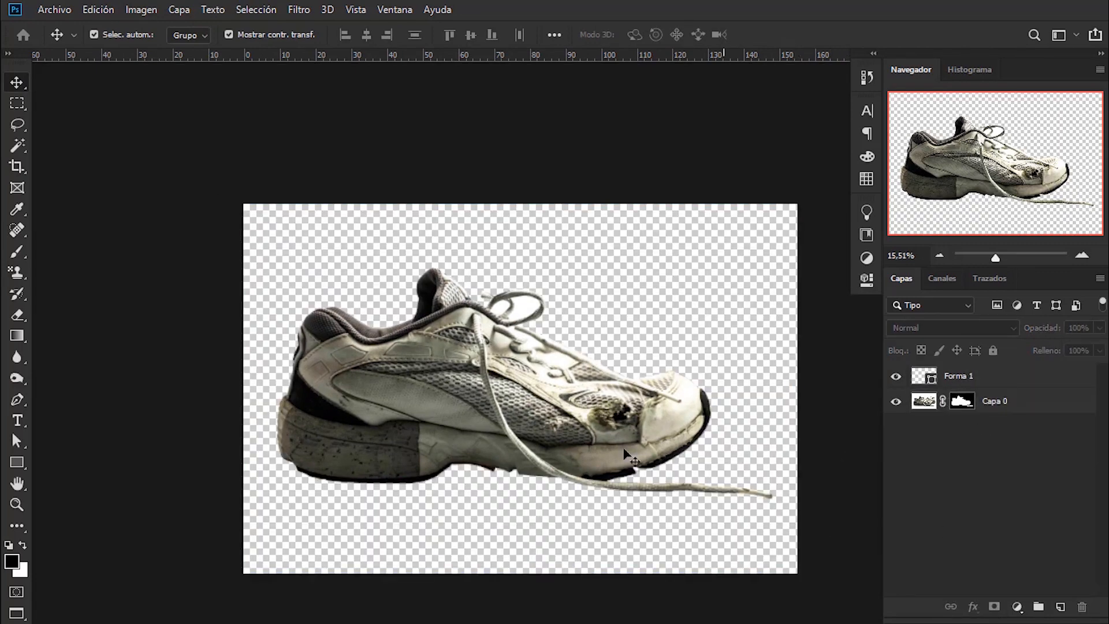
# - Delete the Forma 1 shape layer and convert the masked shoe layer to a smart object
pyautogui.click(1015, 380)
pyautogui.rightClick(1016, 381)
pyautogui.click(855, 102)
pyautogui.rightClick(1031, 373)
pyautogui.click(886, 226)
pyautogui.click(982, 497)
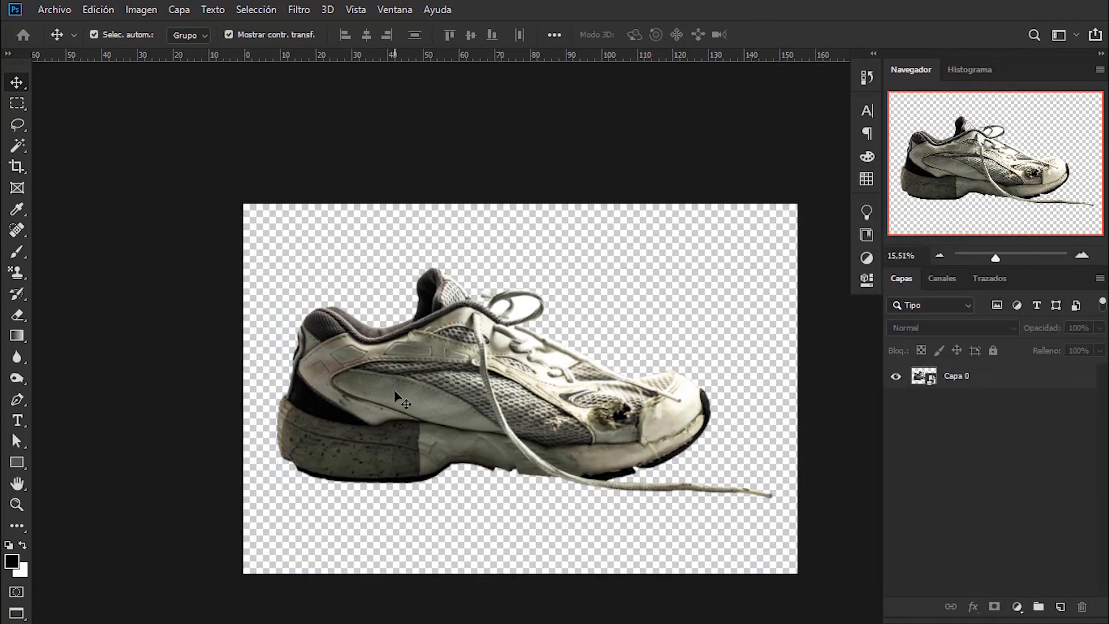
# - Bring the cut-out shoe into the congestione-nasale.jpg document and scale it down over the horizon
pyautogui.moveTo(395, 392); pyautogui.dragTo(291, 326)
pyautogui.click(54, 9)
pyautogui.press('Escape')
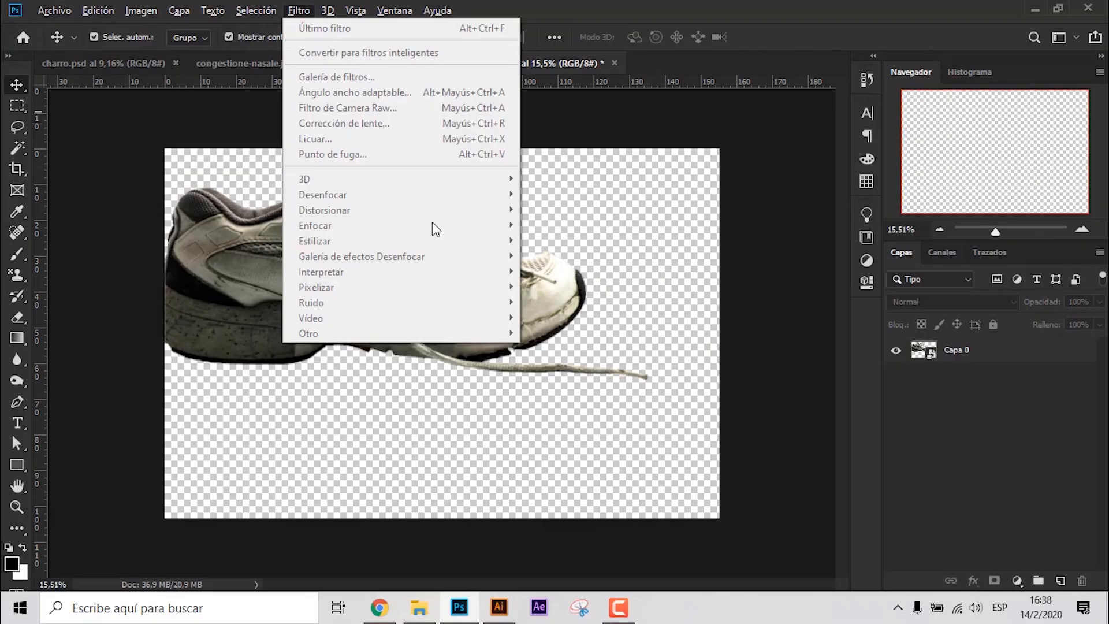
pyautogui.press('Escape')
pyautogui.moveTo(395, 262); pyautogui.dragTo(506, 280)
pyautogui.moveTo(800, 145); pyautogui.dragTo(666, 208)
pyautogui.moveTo(555, 280); pyautogui.dragTo(511, 272)
pyautogui.click(737, 242)
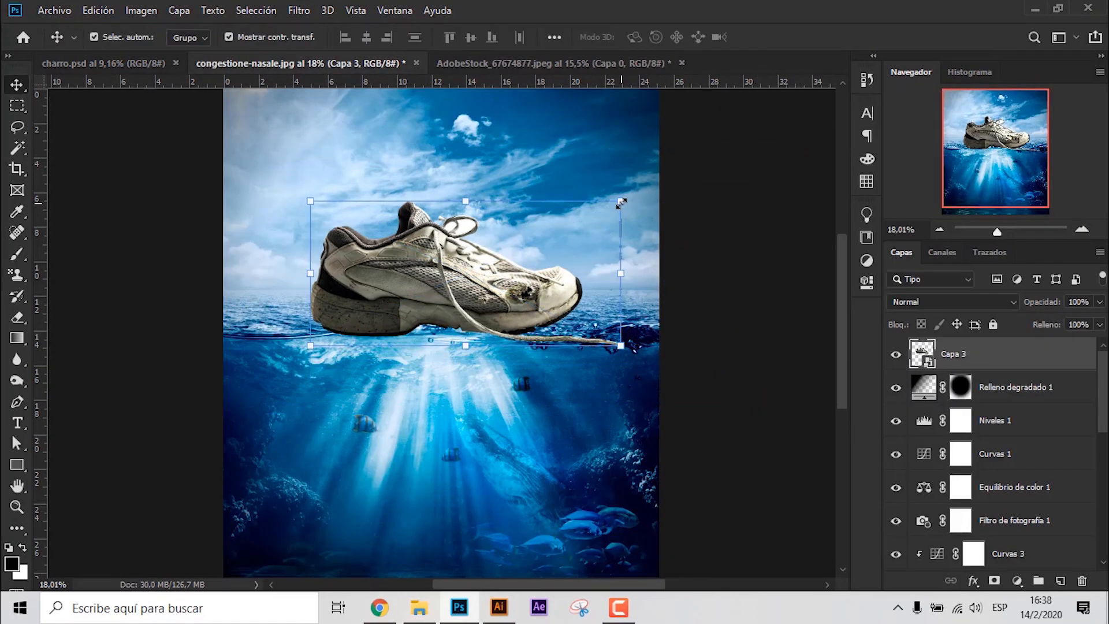
# - Scale the shoe down further to 9.13% and lower it onto the waterline
pyautogui.moveTo(622, 203); pyautogui.dragTo(589, 216)
pyautogui.moveTo(527, 287); pyautogui.dragTo(519, 320)
pyautogui.moveTo(581, 248); pyautogui.dragTo(566, 255)
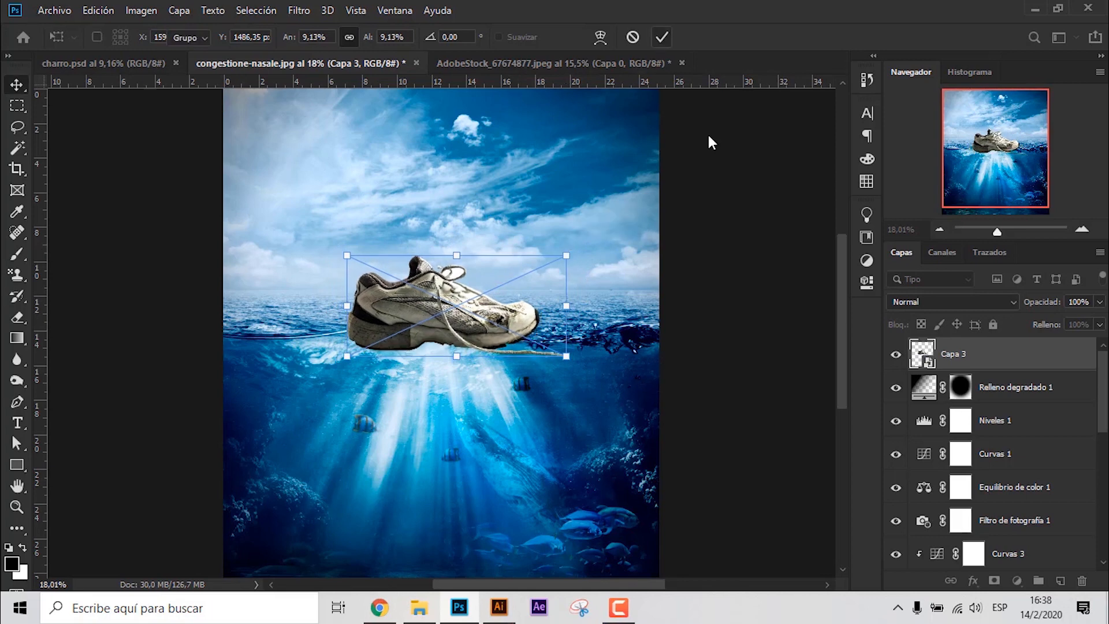
pyautogui.doubleClick(710, 139)
pyautogui.scroll(-3, 399, 408)
pyautogui.scroll(2, 379, 411)
# - Add a new layer above the shoe and paint a large soft white glow over the upper-left sky
pyautogui.click(1033, 369)
pyautogui.hotkey('ctrl', 'shift', 'alt', 'n')
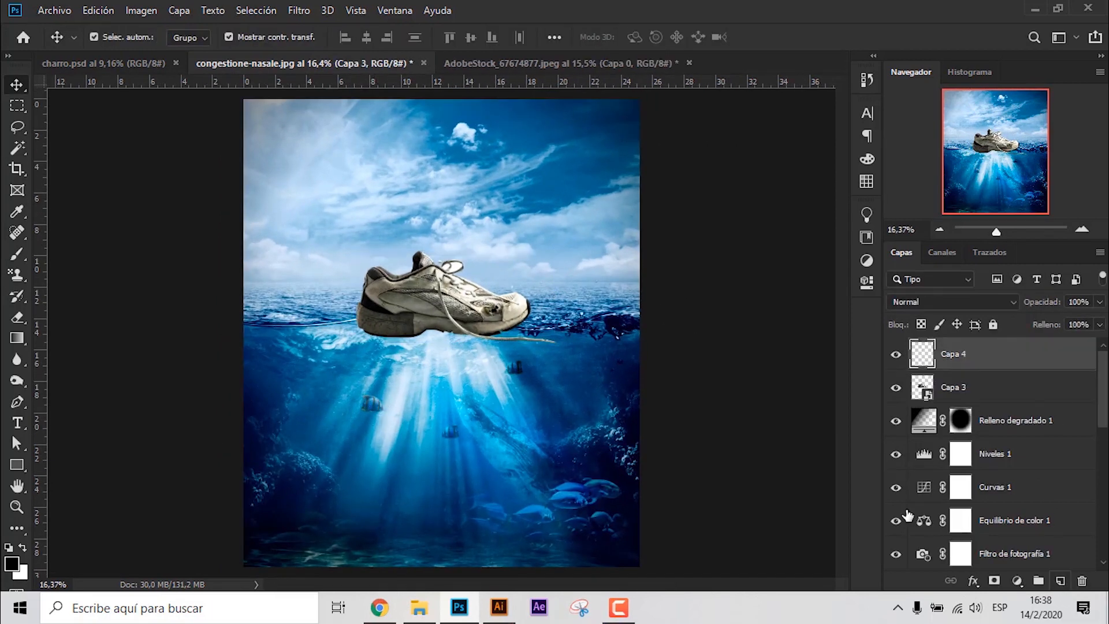
pyautogui.click(16, 255)
pyautogui.moveTo(258, 159); pyautogui.dragTo(278, 228)
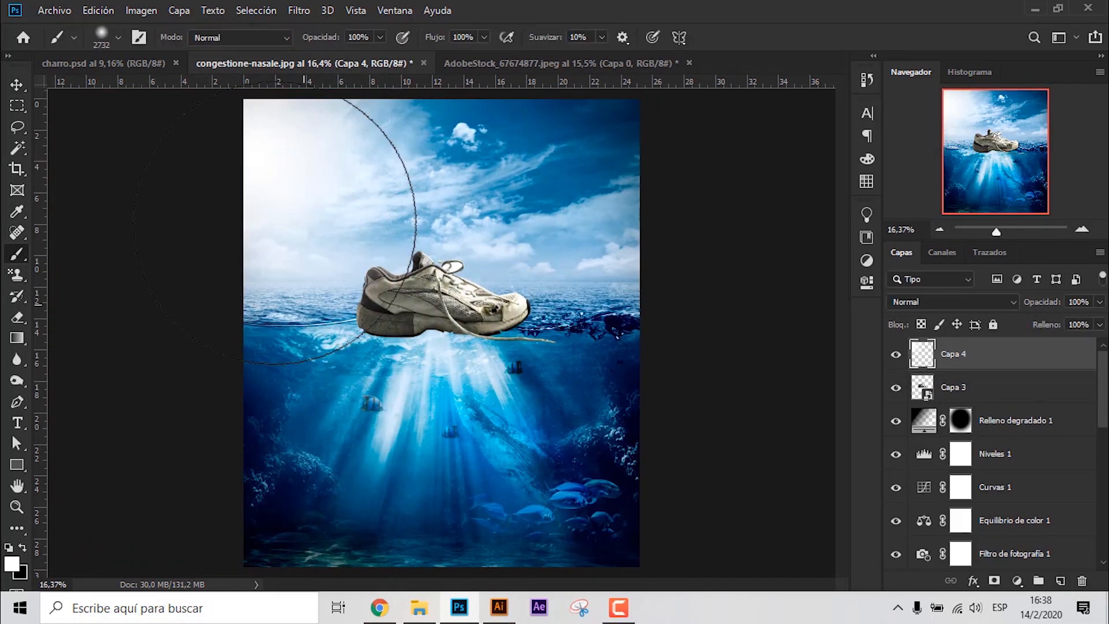
# - Add another layer, choose a pale yellow foreground colour and paint a soft glow at the sky's right edge
pyautogui.click(1061, 581)
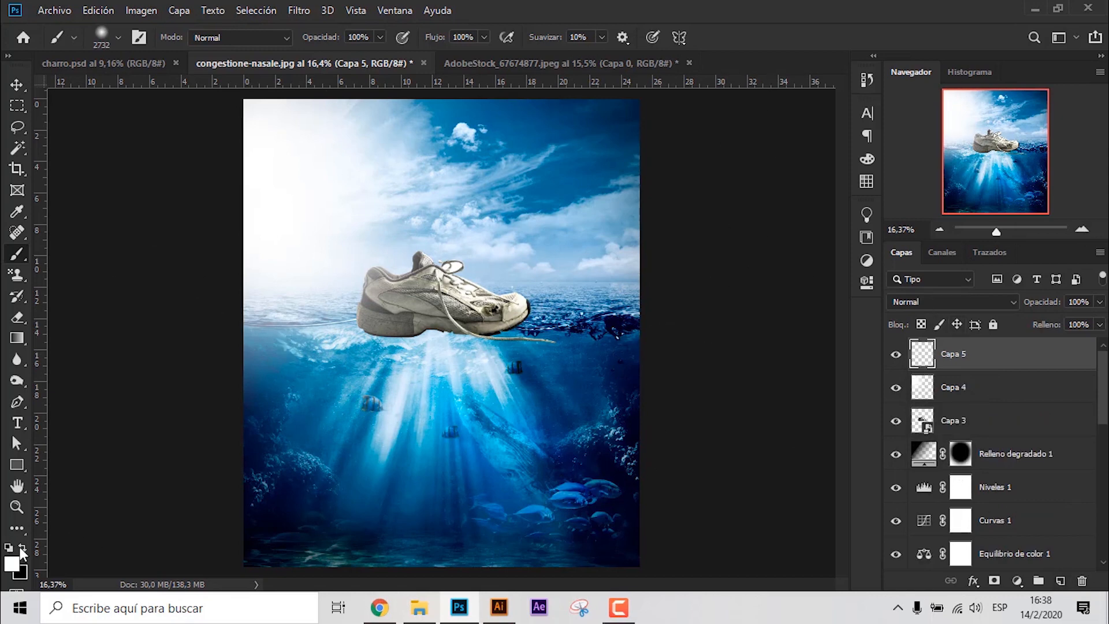
pyautogui.click(11, 564)
pyautogui.click(879, 396)
pyautogui.click(728, 248)
pyautogui.click(1000, 220)
pyautogui.click(682, 154)
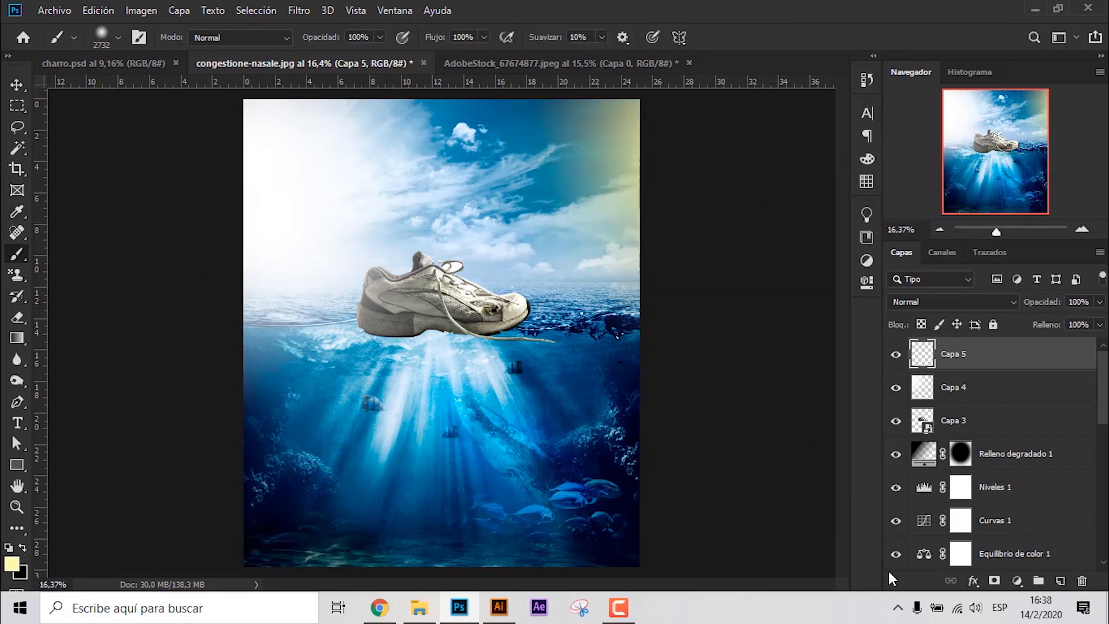
# - Paint a smaller pale yellow glow in the left sky near the horizon and a soft light-blue glow over the right edge
pyautogui.moveTo(532, 275); pyautogui.dragTo(370, 277)
pyautogui.click(322, 235)
pyautogui.hotkey('ctrl', 'z')
pyautogui.click(280, 233)
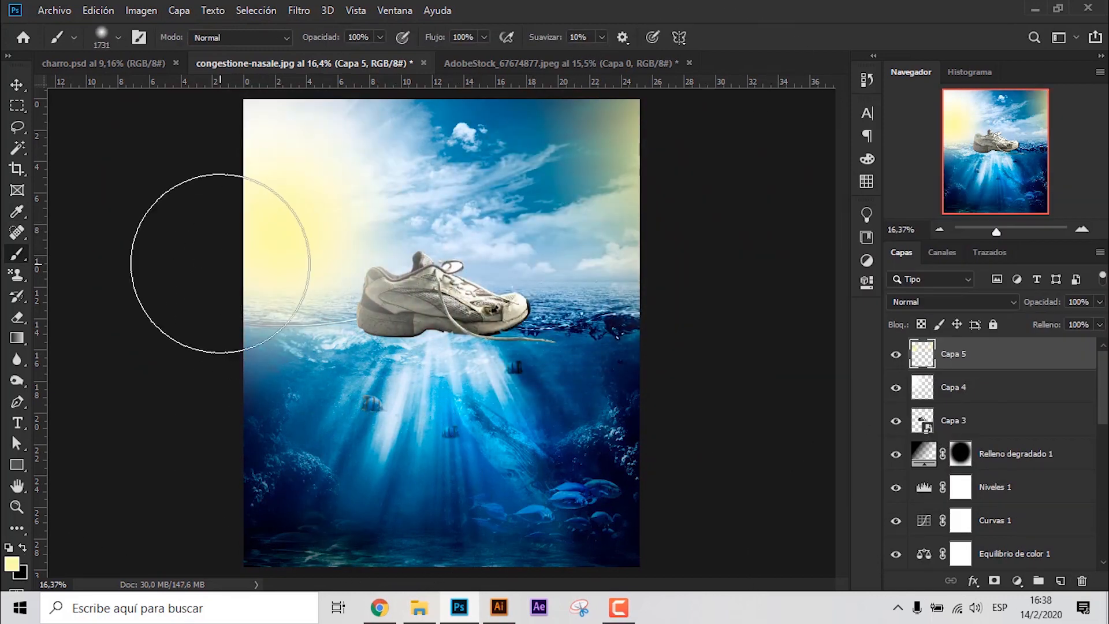
pyautogui.click(654, 181)
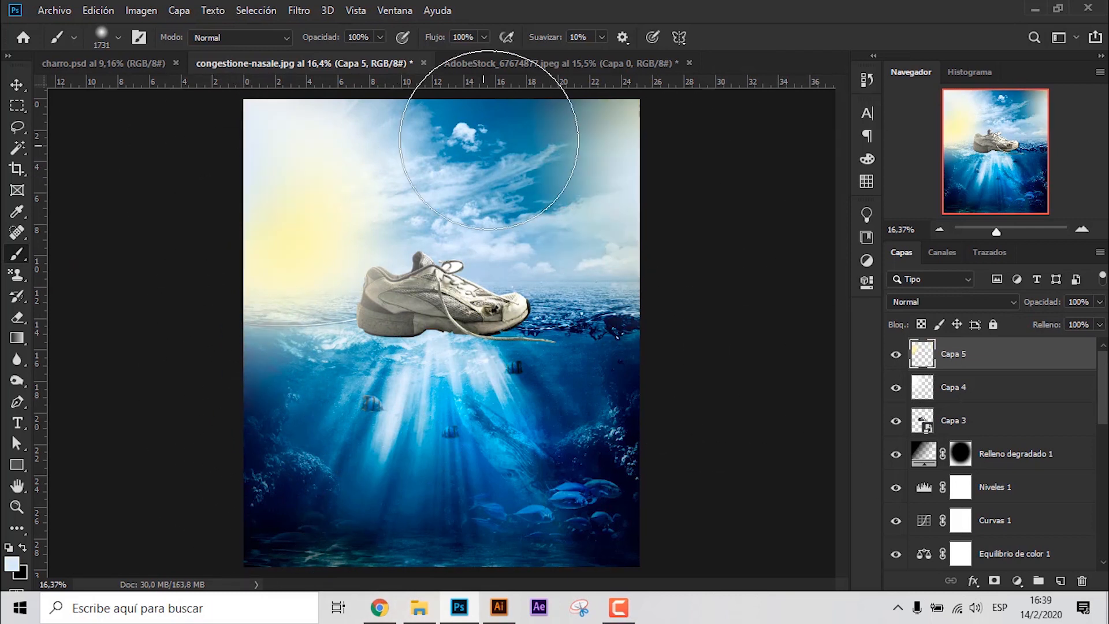
# - Lower the opacity of the glow layers Capa 5 and Capa 4 and lock both
pyautogui.click(22, 86)
pyautogui.click(1101, 302)
pyautogui.moveTo(1102, 322); pyautogui.dragTo(1066, 323)
pyautogui.click(983, 388)
pyautogui.click(1100, 302)
pyautogui.keyDown('shift'); pyautogui.click(982, 354); pyautogui.keyUp('shift')
pyautogui.click(993, 325)
# - Scale the Capa 3 shoe down slightly with a free transform at the waterline
pyautogui.click(919, 424)
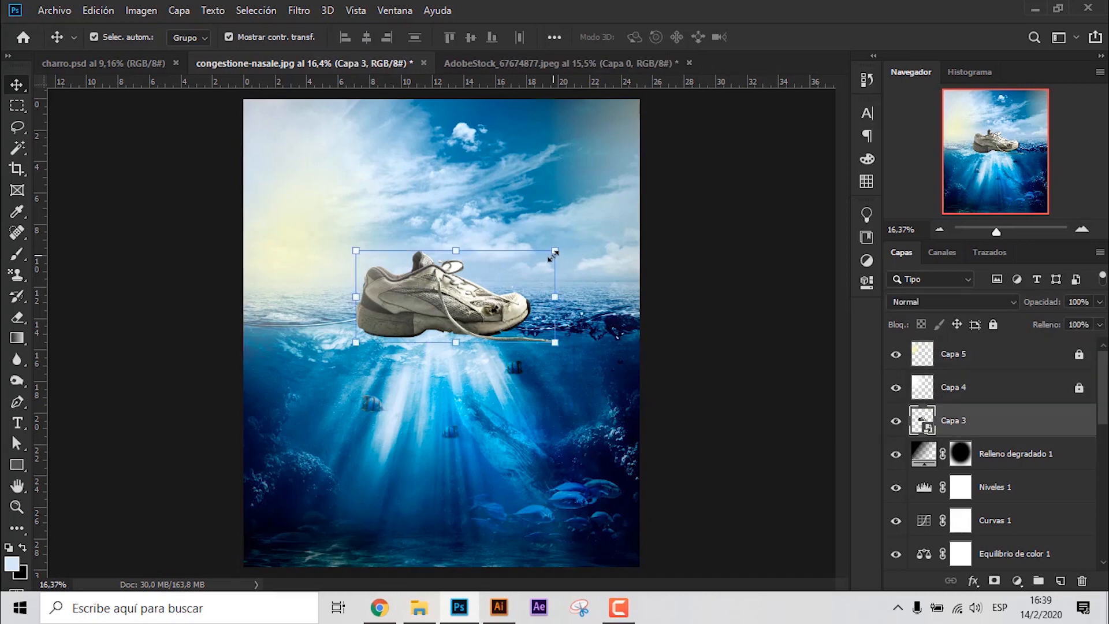
pyautogui.hotkey('ctrl', 't')
pyautogui.moveTo(555, 250); pyautogui.dragTo(486, 288)
pyautogui.click(664, 37)
pyautogui.click(693, 202)
pyautogui.scroll(7, 392, 339)
pyautogui.scroll(-2, 1052, 405)
pyautogui.scroll(1, 1043, 358)
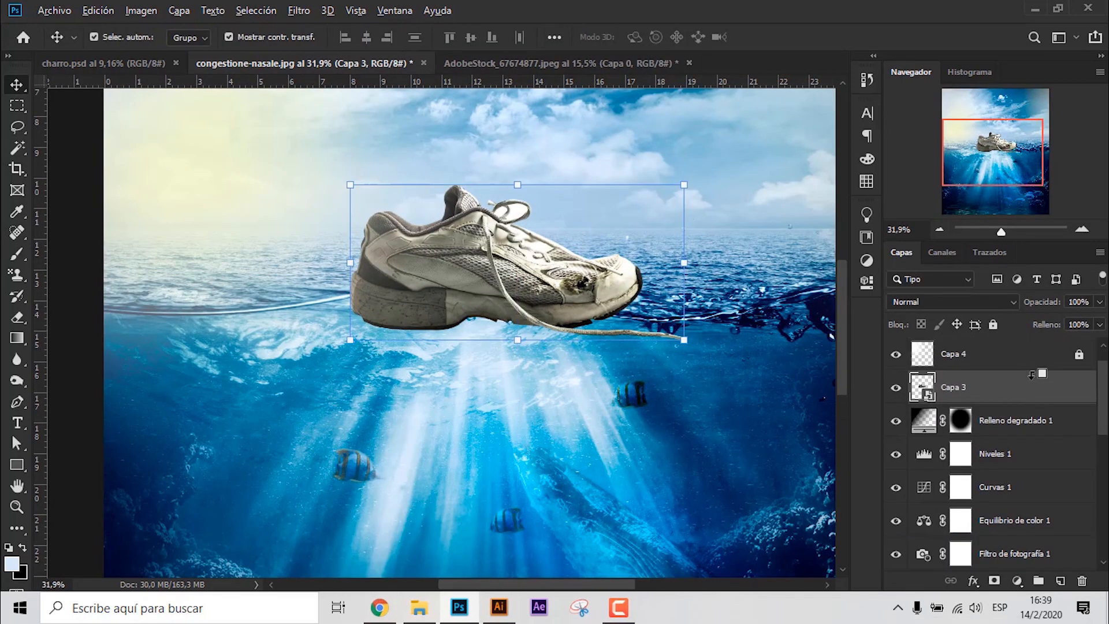
# - Duplicate the Capa 3 shoe layer below Grupo 1 and toggle the original's visibility to compare the two
pyautogui.moveTo(1040, 368); pyautogui.dragTo(1007, 513)
pyautogui.hotkey('ctrl', 'z')
pyautogui.scroll(2, 1014, 425)
pyautogui.hotkey('ctrl', 'z')
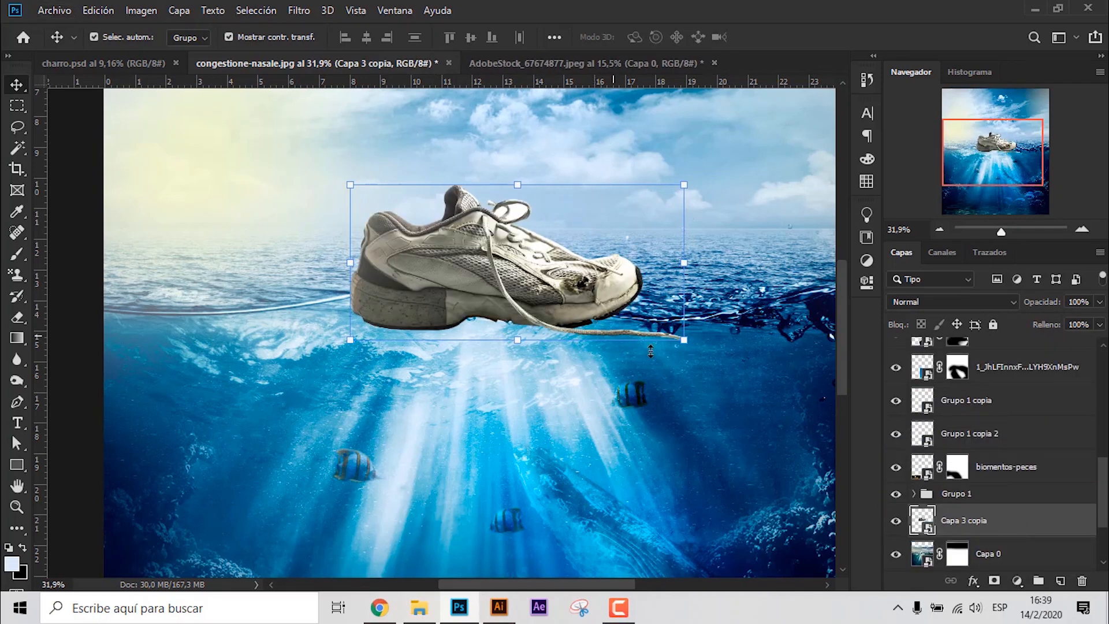
pyautogui.scroll(10, 1037, 418)
pyautogui.click(993, 426)
pyautogui.click(896, 422)
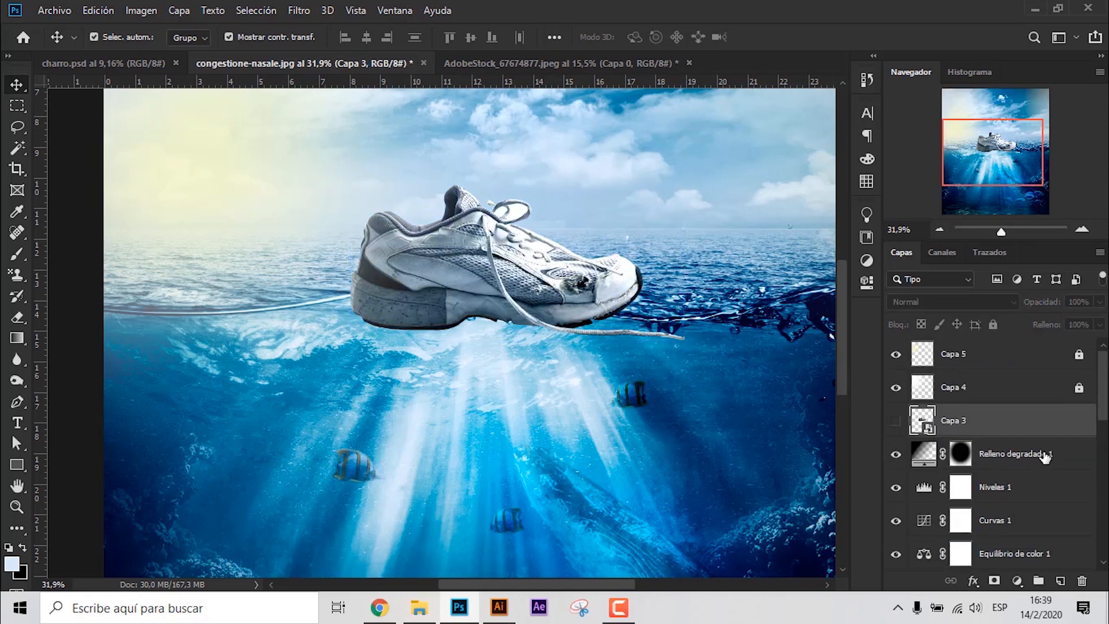
pyautogui.click(896, 421)
# - Add a layer mask to Capa 3 and paint out the sole with a small soft black brush, undoing the stroke over the toe
pyautogui.click(994, 580)
pyautogui.press('b')
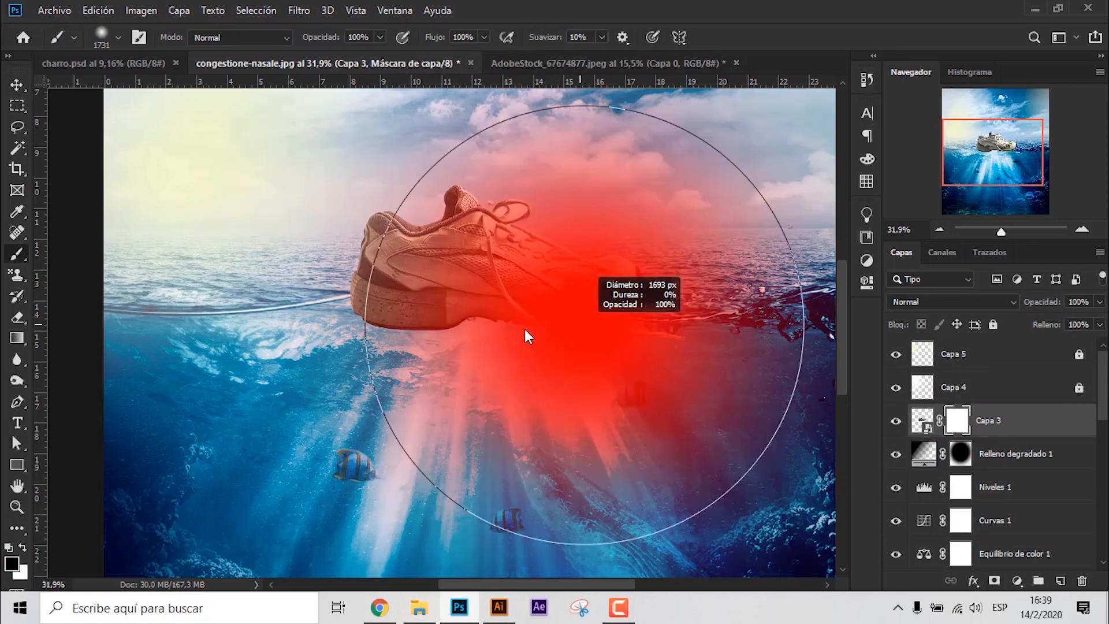
pyautogui.moveTo(527, 335); pyautogui.dragTo(329, 323)
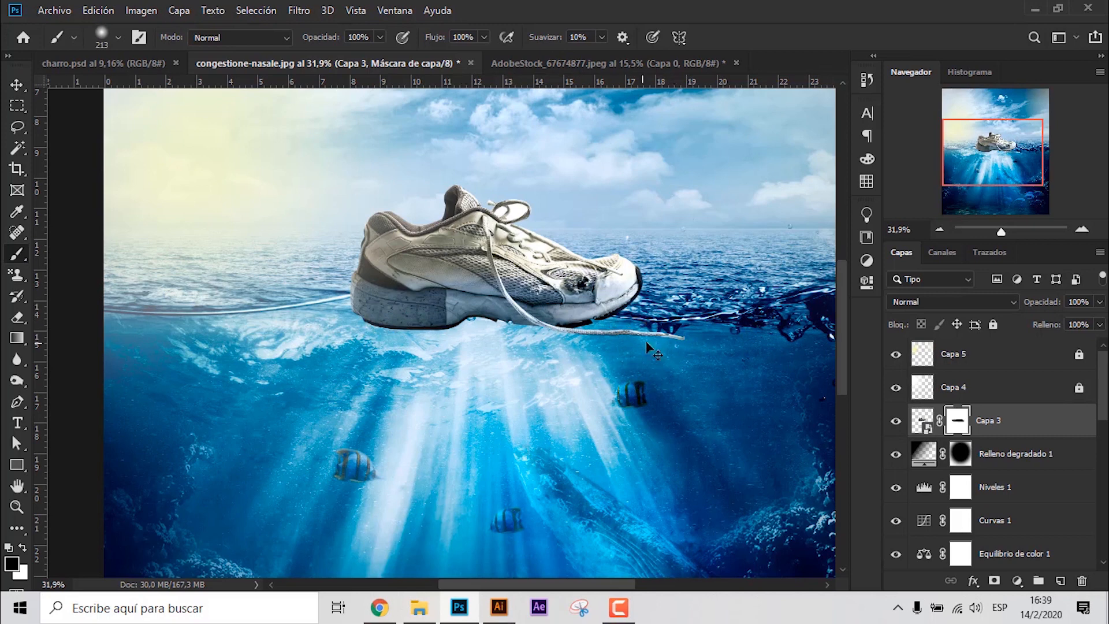
pyautogui.hotkey('ctrl', 'z')
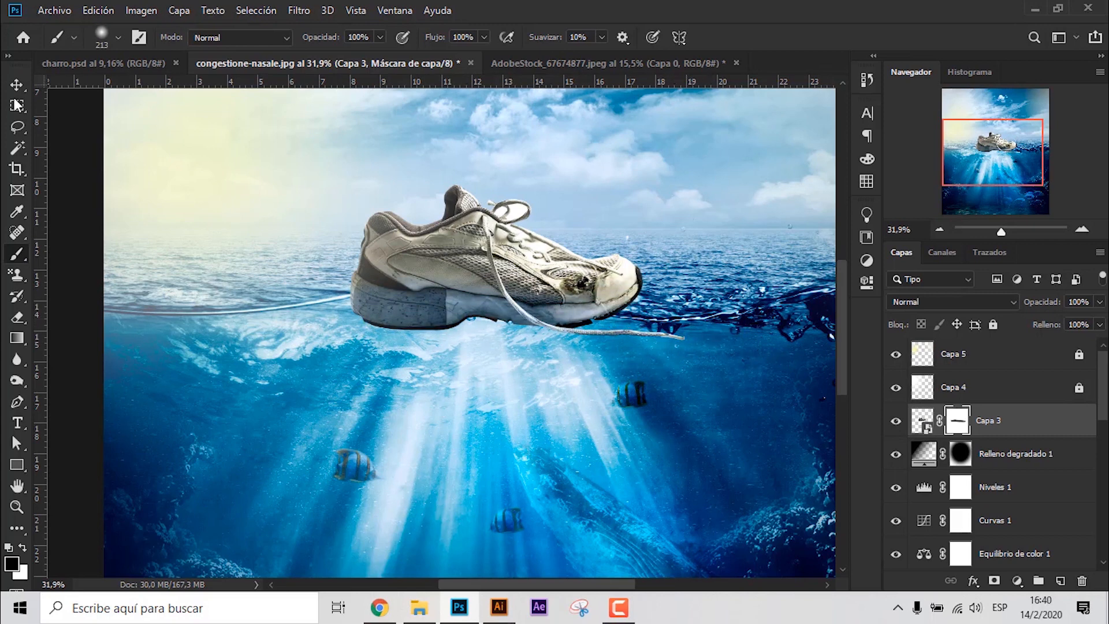
# - Duplicate the Capa 0 ocean layer directly above the Capa 3 shoe layer
pyautogui.click(17, 85)
pyautogui.scroll(-7, 1032, 463)
pyautogui.moveTo(1063, 511)
pyautogui.mouseDown()
pyautogui.moveTo(1067, 292)
pyautogui.moveTo(1033, 404)
pyautogui.mouseUp()
pyautogui.scroll(-6, 554, 323)
# - Paint black on the Capa 0 copia mask to hide the copied ocean's underwater area and keep its band around the waterline
pyautogui.click(13, 257)
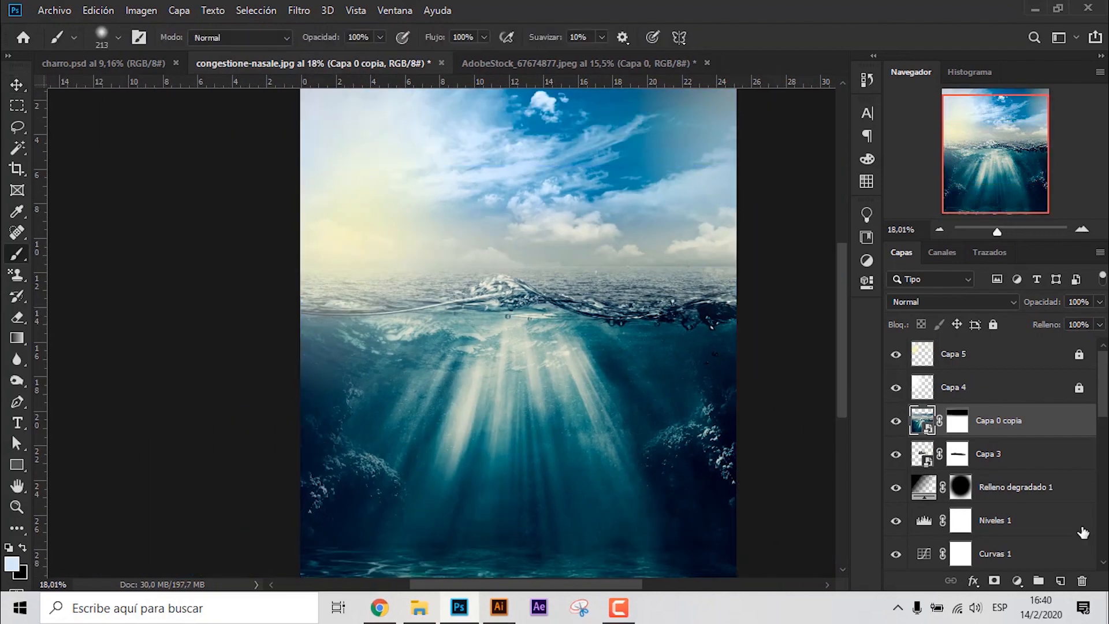
pyautogui.moveTo(509, 371)
pyautogui.mouseDown()
pyautogui.moveTo(729, 433)
pyautogui.moveTo(747, 426)
pyautogui.mouseUp()
pyautogui.hotkey('ctrl', 'z')
pyautogui.click(957, 421)
pyautogui.moveTo(607, 425)
pyautogui.mouseDown()
pyautogui.moveTo(412, 424)
pyautogui.moveTo(653, 503)
pyautogui.mouseUp()
pyautogui.moveTo(432, 415); pyautogui.dragTo(419, 345)
pyautogui.moveTo(829, 520); pyautogui.dragTo(411, 498)
pyautogui.moveTo(532, 433); pyautogui.dragTo(525, 538)
pyautogui.moveTo(638, 203); pyautogui.dragTo(613, 283)
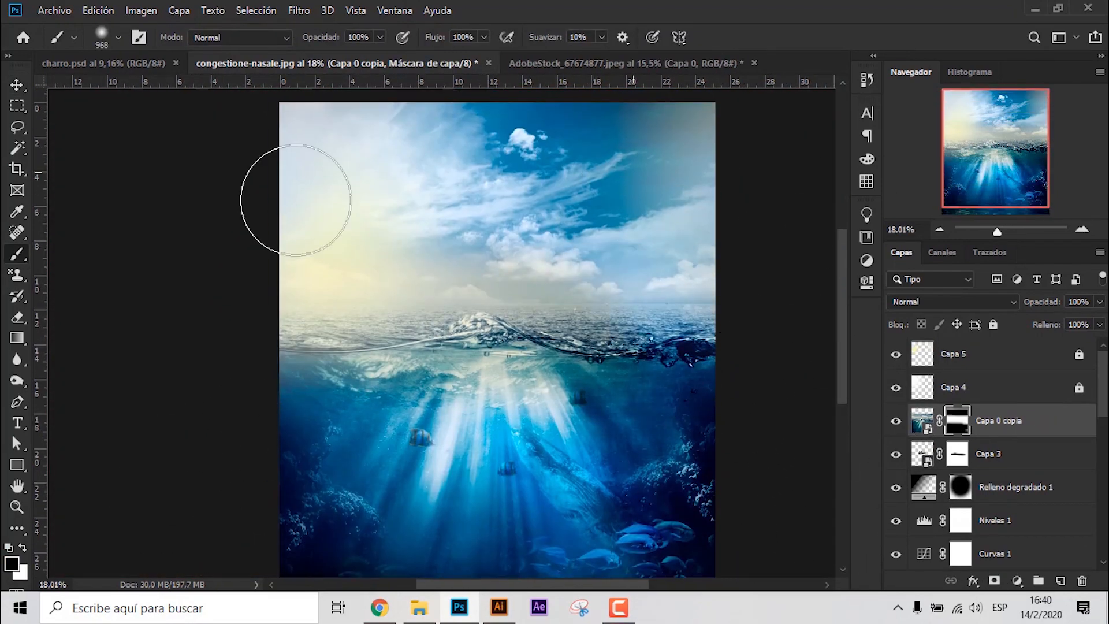
pyautogui.moveTo(484, 460); pyautogui.dragTo(572, 448)
# - Refine the Capa 0 copia mask just below the waterline with a smaller brush, undoing the stroke across the sole
pyautogui.scroll(7, 485, 370)
pyautogui.moveTo(508, 317); pyautogui.dragTo(399, 323)
pyautogui.moveTo(394, 345); pyautogui.dragTo(810, 389)
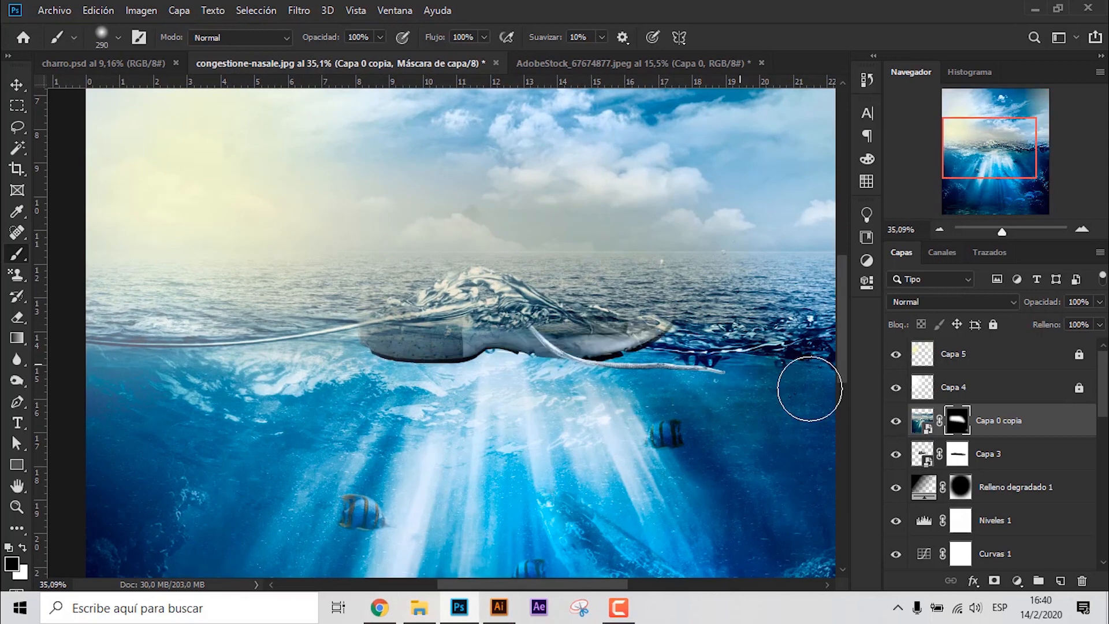
pyautogui.hotkey('ctrl', 'z')
pyautogui.moveTo(736, 445); pyautogui.dragTo(654, 475)
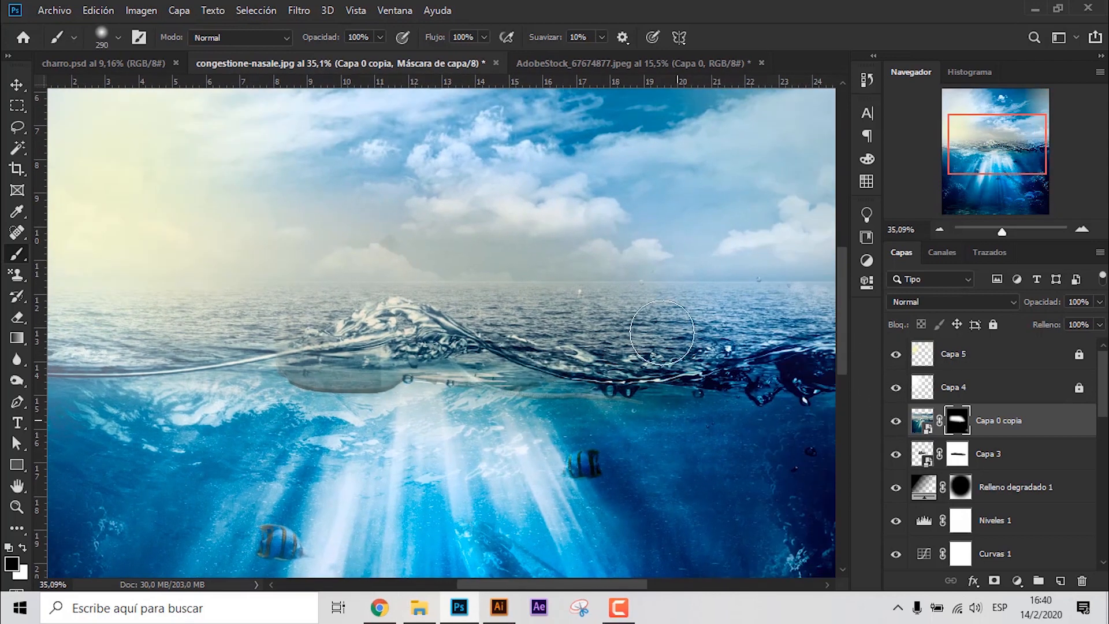
# - Paint black on the Capa 0 copia mask above the wave to reveal the shoe's upper and clean its edges
pyautogui.moveTo(613, 323); pyautogui.dragTo(500, 291)
pyautogui.moveTo(616, 287)
pyautogui.mouseDown()
pyautogui.moveTo(329, 260)
pyautogui.moveTo(322, 271)
pyautogui.mouseUp()
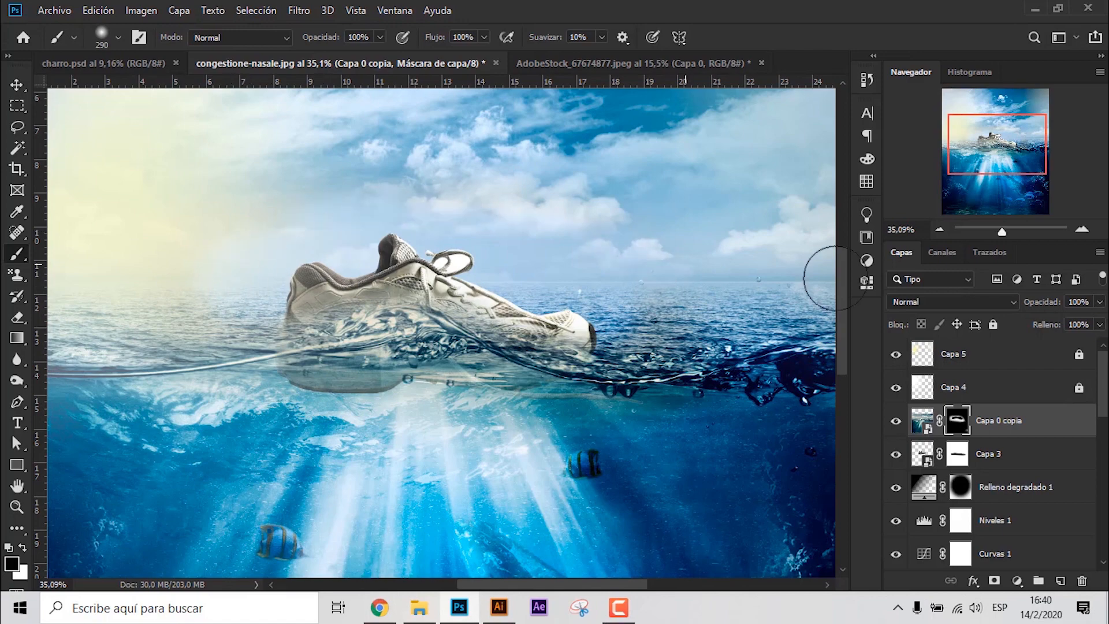
pyautogui.moveTo(669, 292); pyautogui.dragTo(708, 362)
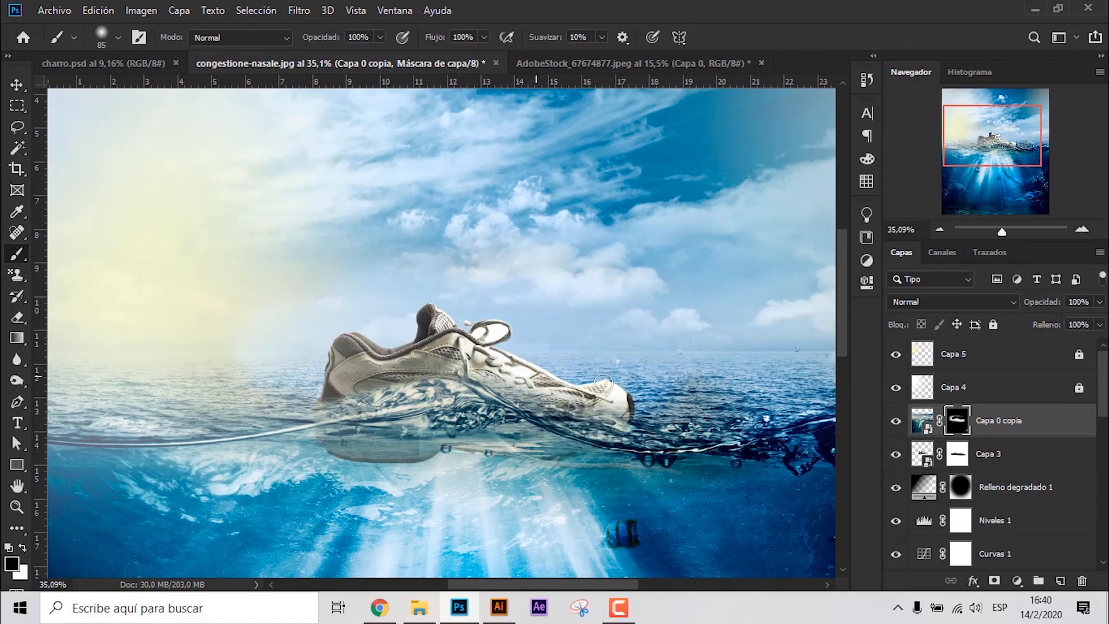
pyautogui.moveTo(604, 383); pyautogui.dragTo(350, 362)
pyautogui.moveTo(433, 363)
pyautogui.mouseDown()
pyautogui.moveTo(451, 363)
pyautogui.moveTo(246, 345)
pyautogui.mouseUp()
pyautogui.scroll(-4, 361, 324)
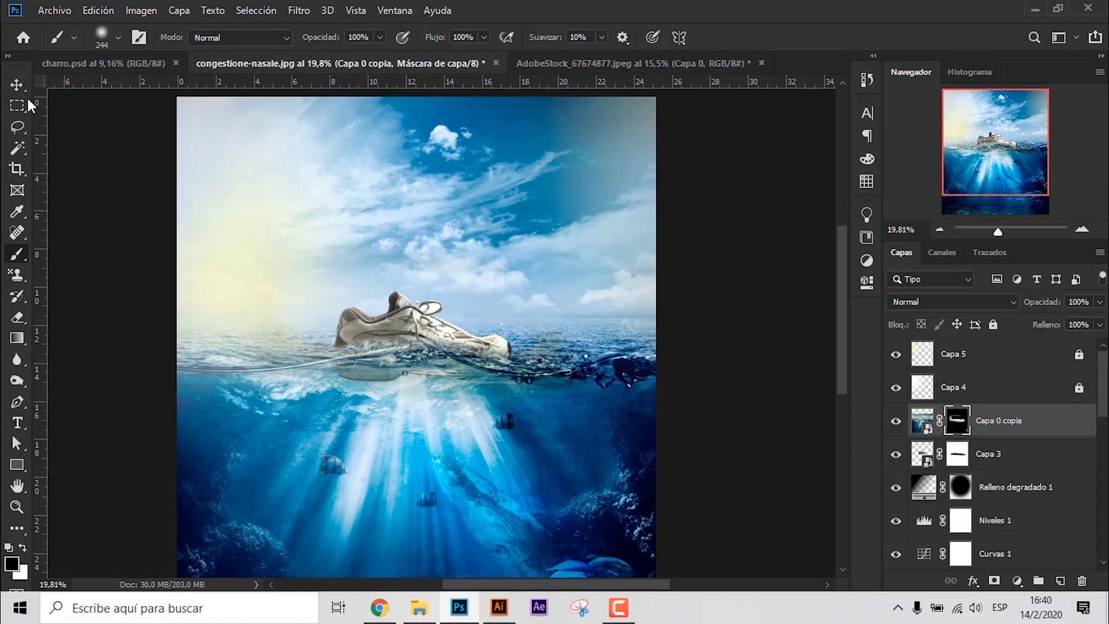
# - Move Capa 0 copia and Capa 3 together below Grupo 1, just above Capa 3 copia, and deselect them
pyautogui.click(17, 85)
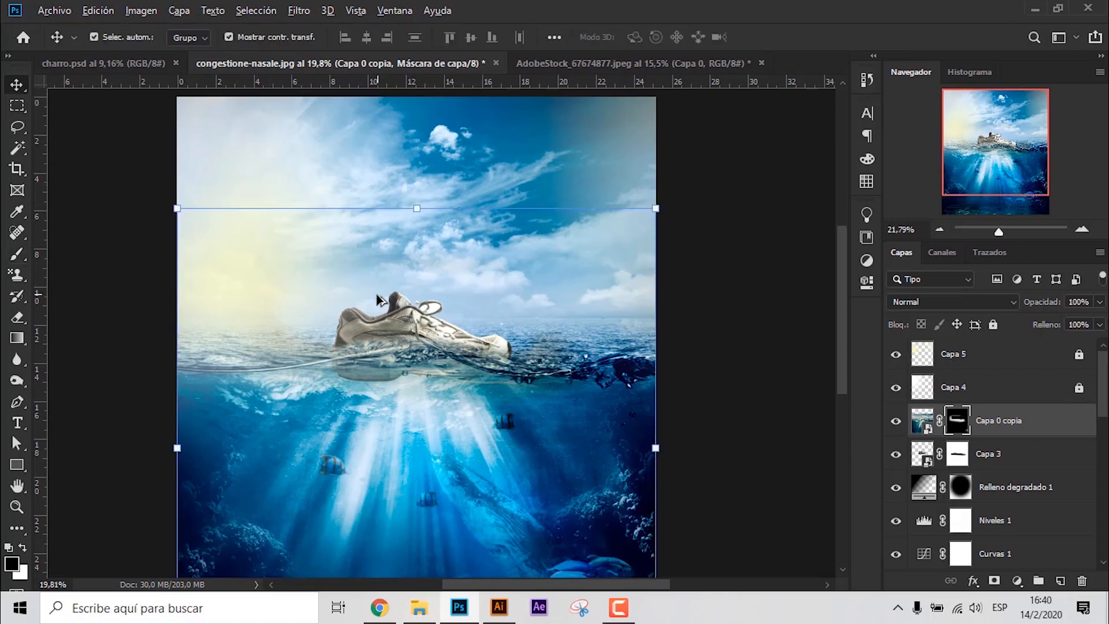
pyautogui.scroll(4, 379, 299)
pyautogui.moveTo(405, 300); pyautogui.dragTo(337, 265)
pyautogui.click(358, 335)
pyautogui.scroll(-1, 1042, 362)
pyautogui.scroll(1, 1043, 370)
pyautogui.click(1037, 423)
pyautogui.keyDown('shift'); pyautogui.click(1028, 467); pyautogui.keyUp('shift')
pyautogui.scroll(-1, 1028, 467)
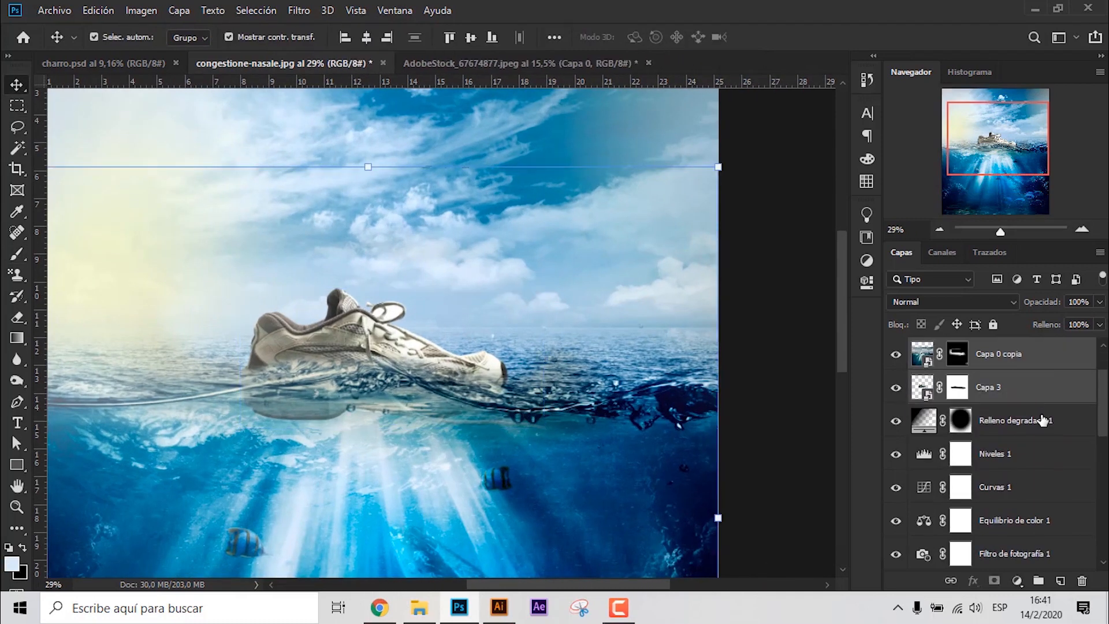
pyautogui.scroll(1, 1046, 405)
pyautogui.moveTo(1054, 434); pyautogui.dragTo(934, 464)
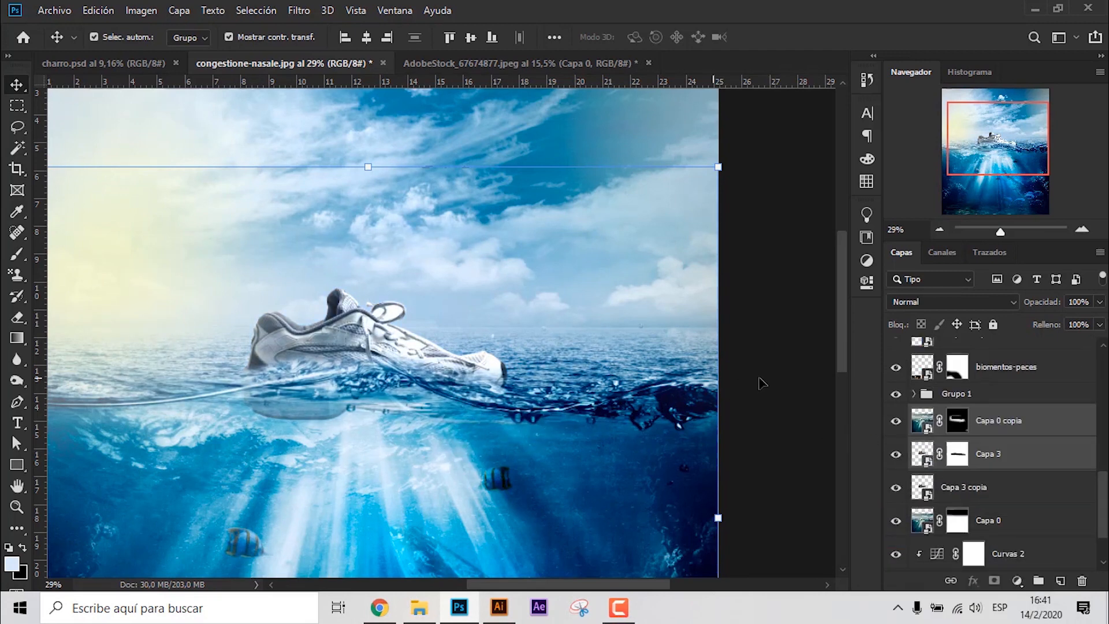
pyautogui.click(763, 384)
# - Paint black over the shoe on the Niveles 2 and Curvas 3 masks to exclude it from those adjustments
pyautogui.click(1038, 430)
pyautogui.scroll(3, 1025, 498)
pyautogui.click(970, 508)
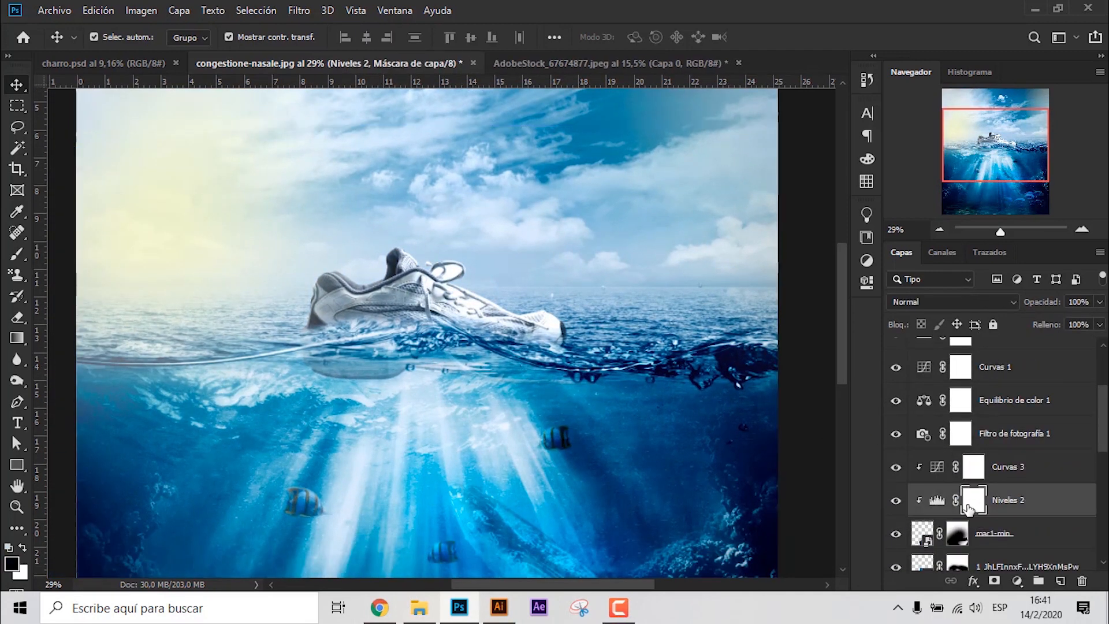
pyautogui.press('b')
pyautogui.click(972, 468)
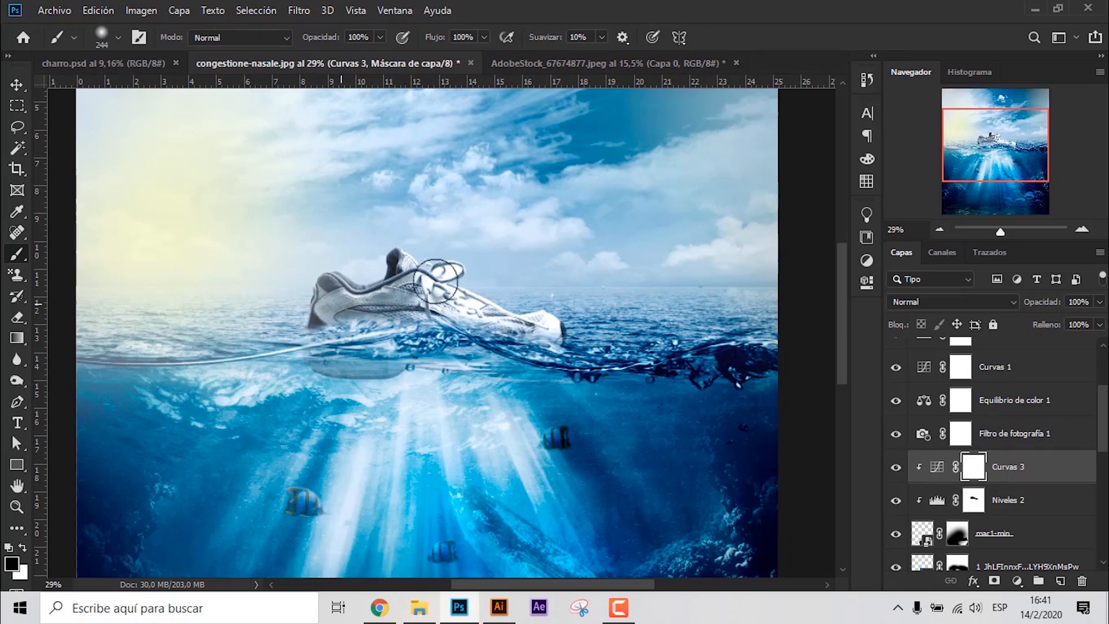
# - Paint the shoe out of the Filtro de fotografía 1, Equilibrio de color 1 and Curvas 1 adjustment masks
pyautogui.click(962, 435)
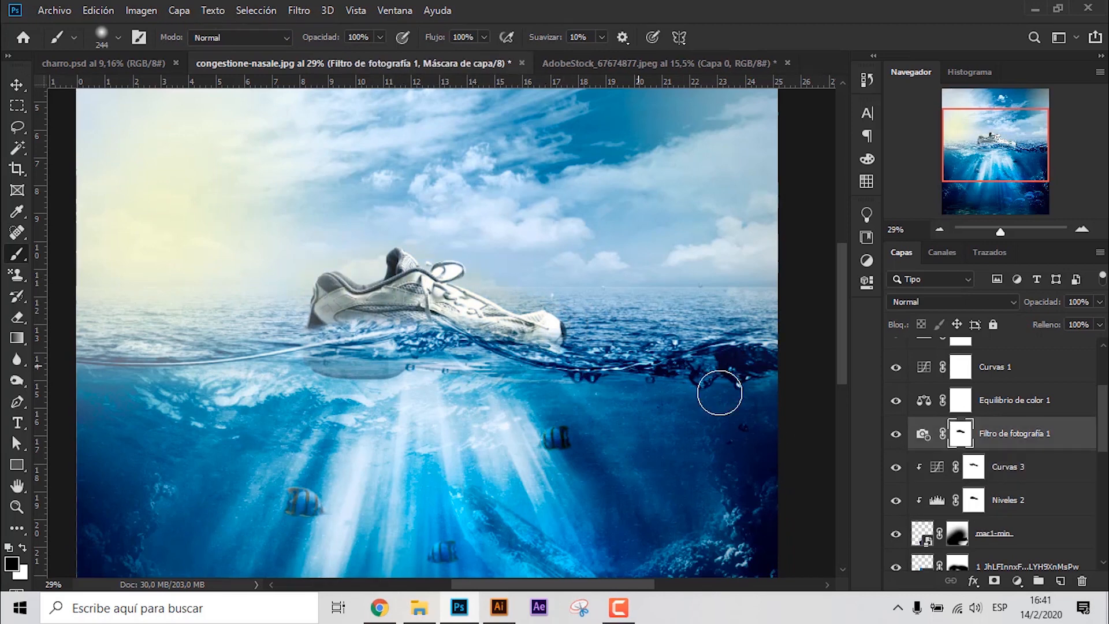
pyautogui.click(961, 401)
pyautogui.scroll(-3, 490, 288)
pyautogui.scroll(2, 456, 283)
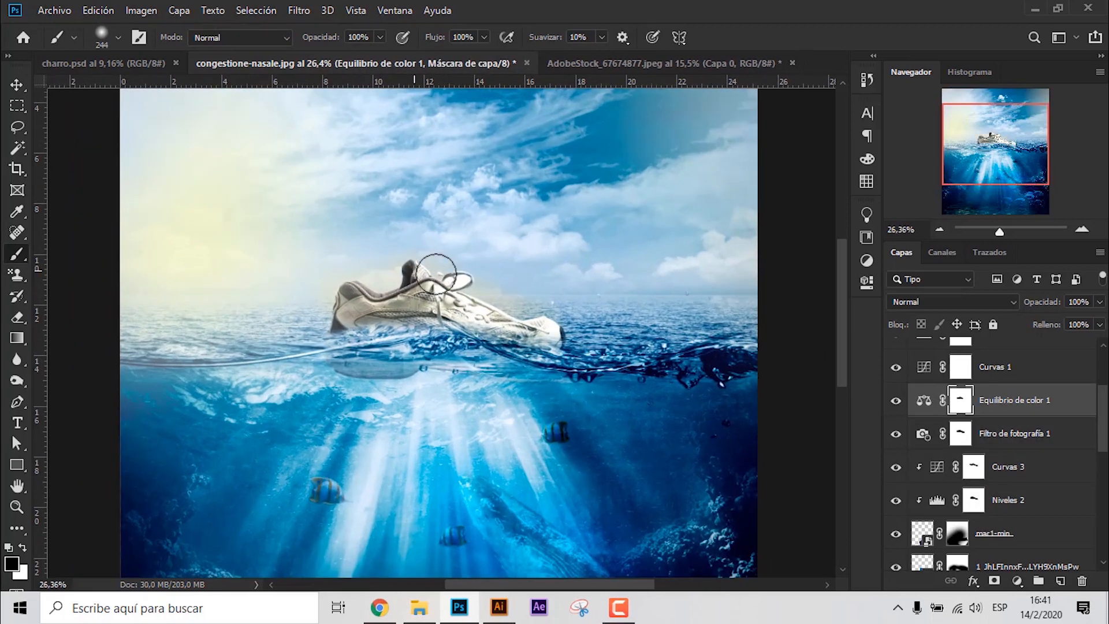
pyautogui.click(959, 373)
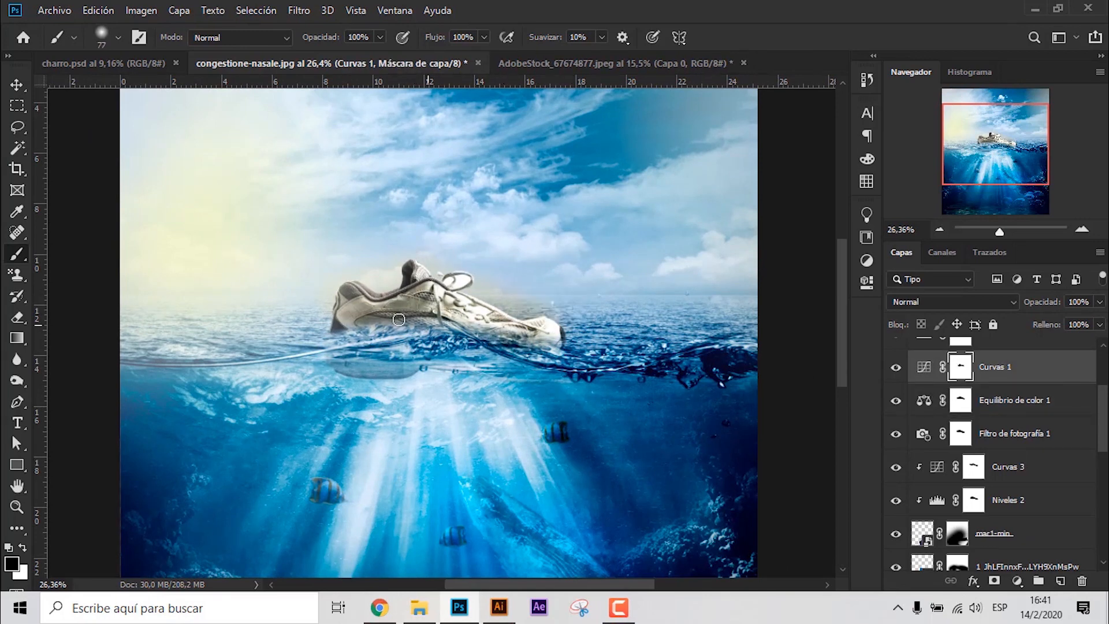
pyautogui.scroll(-3, 512, 328)
pyautogui.scroll(4, 509, 315)
pyautogui.scroll(-2, 508, 312)
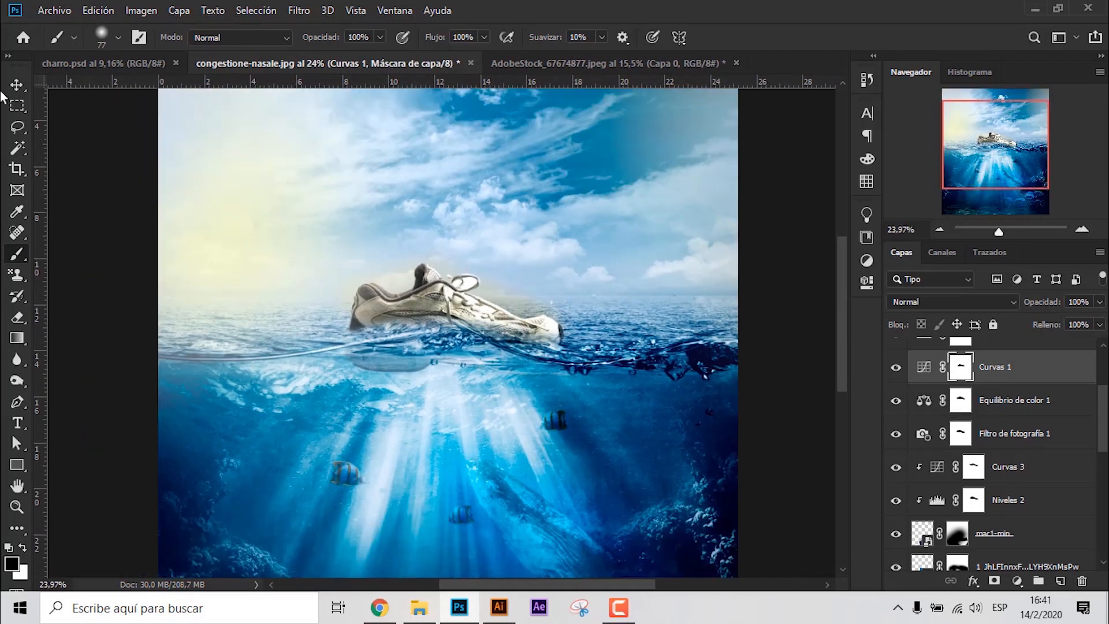
# - Place the canva-water-splash-on-green-leaf image from the desktop files into the composition and set its blend mode to Trama
pyautogui.click(16, 85)
pyautogui.scroll(-2, 289, 255)
pyautogui.click(703, 289)
pyautogui.scroll(-1, 554, 312)
pyautogui.click(408, 617)
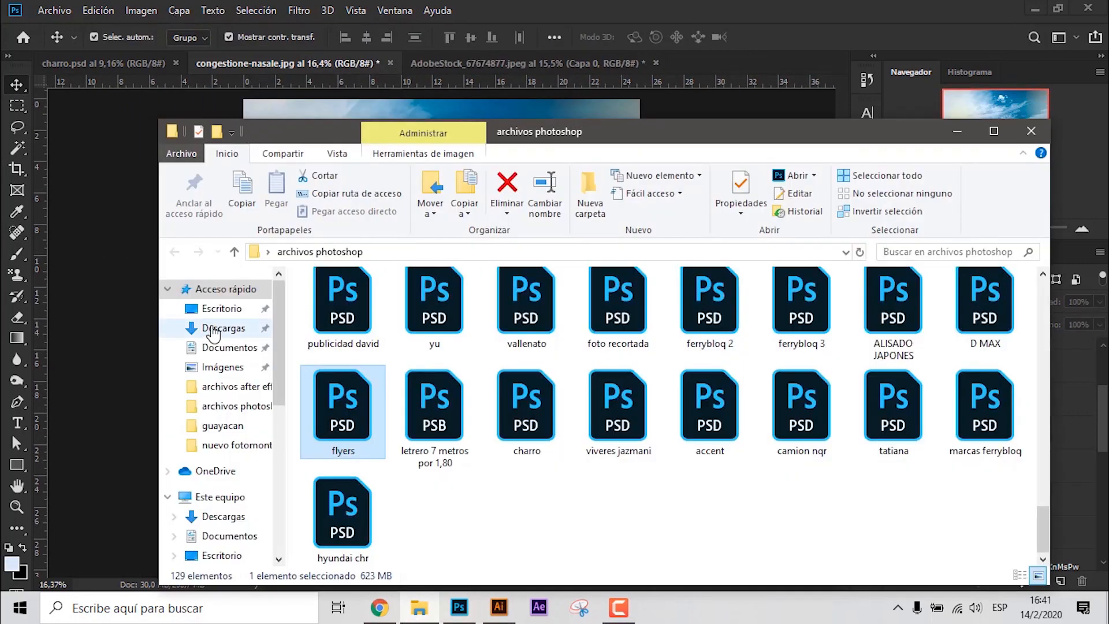
pyautogui.click(222, 308)
pyautogui.doubleClick(806, 324)
pyautogui.moveTo(717, 329); pyautogui.dragTo(428, 108)
pyautogui.press('Return')
pyautogui.click(931, 302)
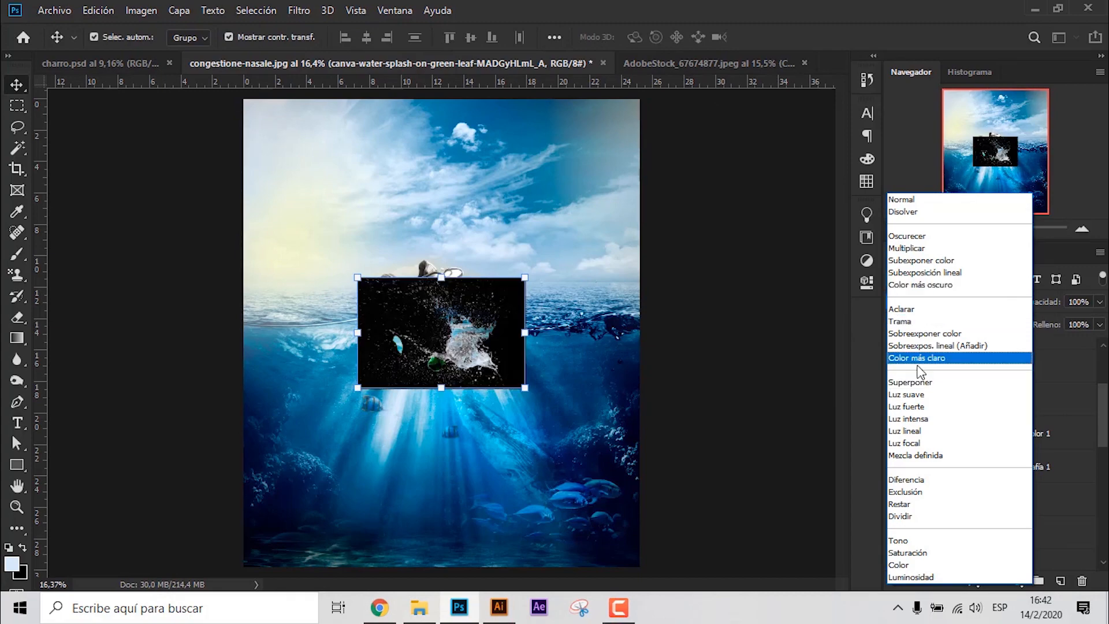
pyautogui.click(919, 321)
# - Resize and position the splash beneath the shoe's toe at the waterline and move its layer just above Grupo 1
pyautogui.click(500, 351)
pyautogui.scroll(10, 513, 337)
pyautogui.moveTo(546, 383); pyautogui.dragTo(599, 352)
pyautogui.moveTo(735, 294); pyautogui.dragTo(668, 294)
pyautogui.moveTo(584, 327)
pyautogui.mouseDown()
pyautogui.moveTo(615, 333)
pyautogui.moveTo(616, 322)
pyautogui.moveTo(571, 323)
pyautogui.mouseUp()
pyautogui.press('Return')
pyautogui.moveTo(1016, 354); pyautogui.dragTo(994, 480)
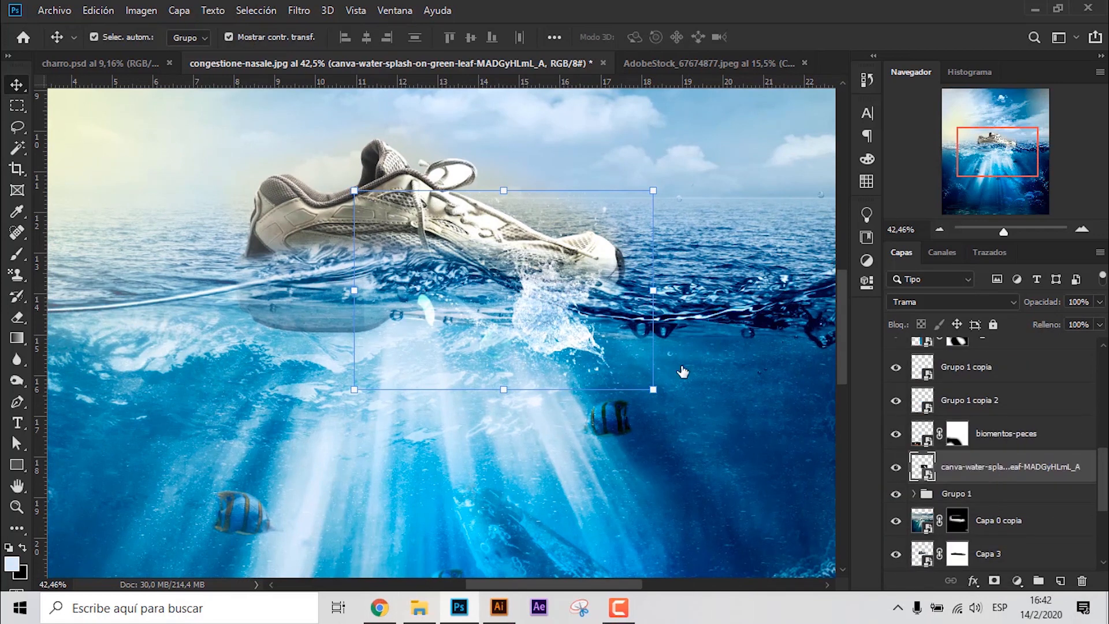
# - Add a mask to the canva-water-splash layer and paint black over the splash parts below the waterline
pyautogui.click(576, 338)
pyautogui.moveTo(702, 436); pyautogui.dragTo(718, 445)
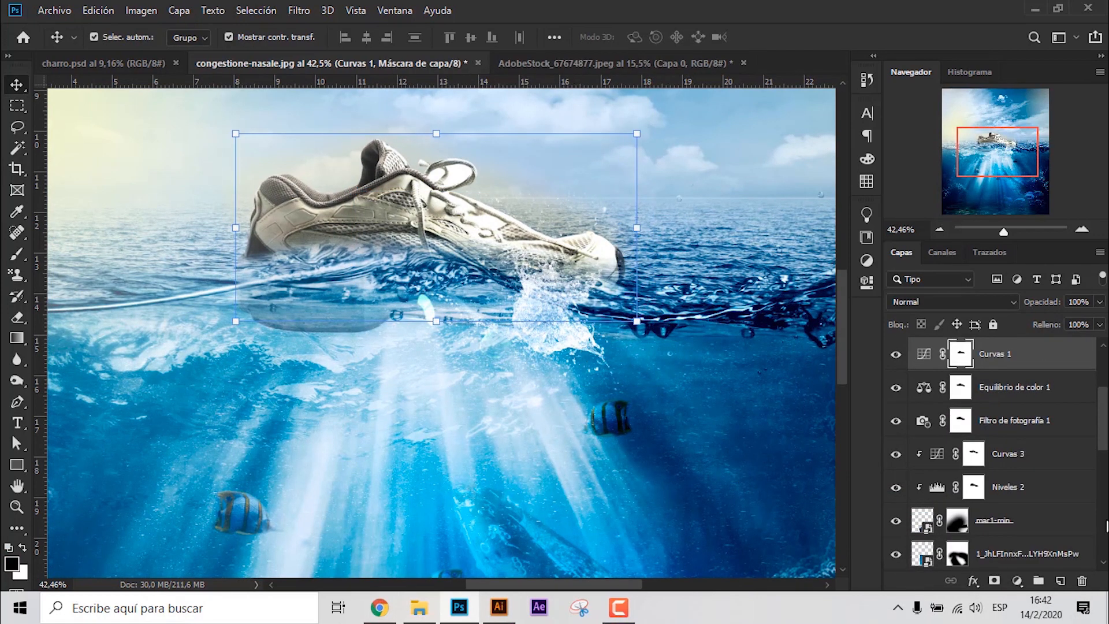
pyautogui.scroll(-6, 1012, 436)
pyautogui.click(1011, 428)
pyautogui.click(21, 257)
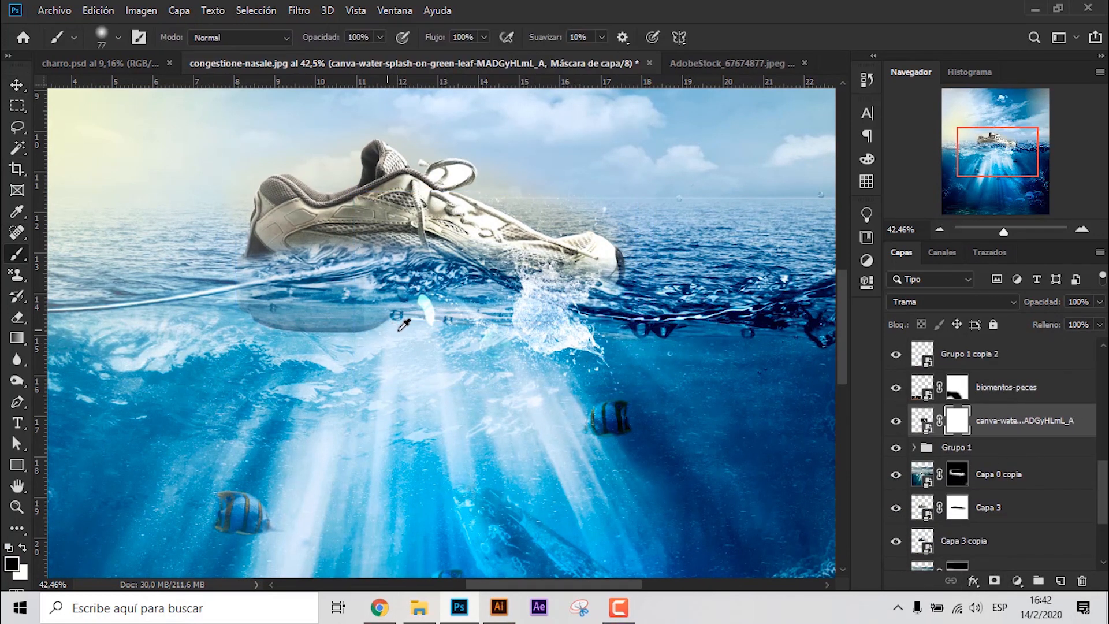
pyautogui.moveTo(393, 312)
pyautogui.keyDown('alt'); pyautogui.mouseDown()
pyautogui.moveTo(577, 389)
pyautogui.moveTo(412, 375)
pyautogui.mouseUp(); pyautogui.keyUp('alt')
pyautogui.keyDown('alt'); pyautogui.moveTo(503, 379); pyautogui.dragTo(525, 384); pyautogui.keyUp('alt')
pyautogui.moveTo(578, 359); pyautogui.dragTo(509, 354)
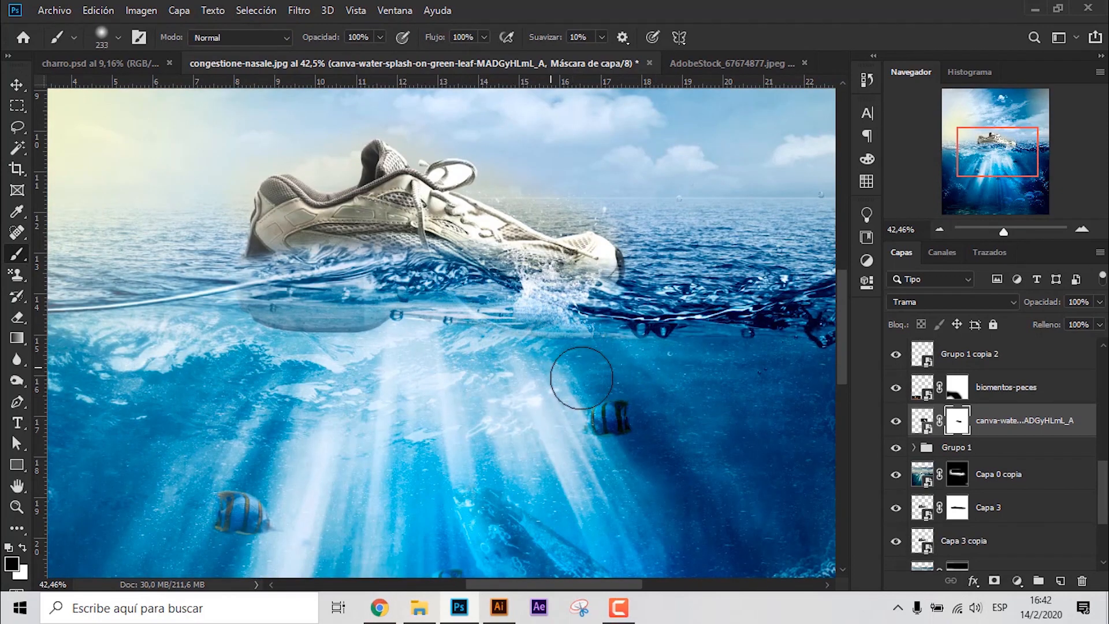
# - Duplicate the masked splash layer, flip the copy horizontally and move it to the waterline beneath the shoe's heel
pyautogui.hotkey('ctrl', 'j')
pyautogui.press('v')
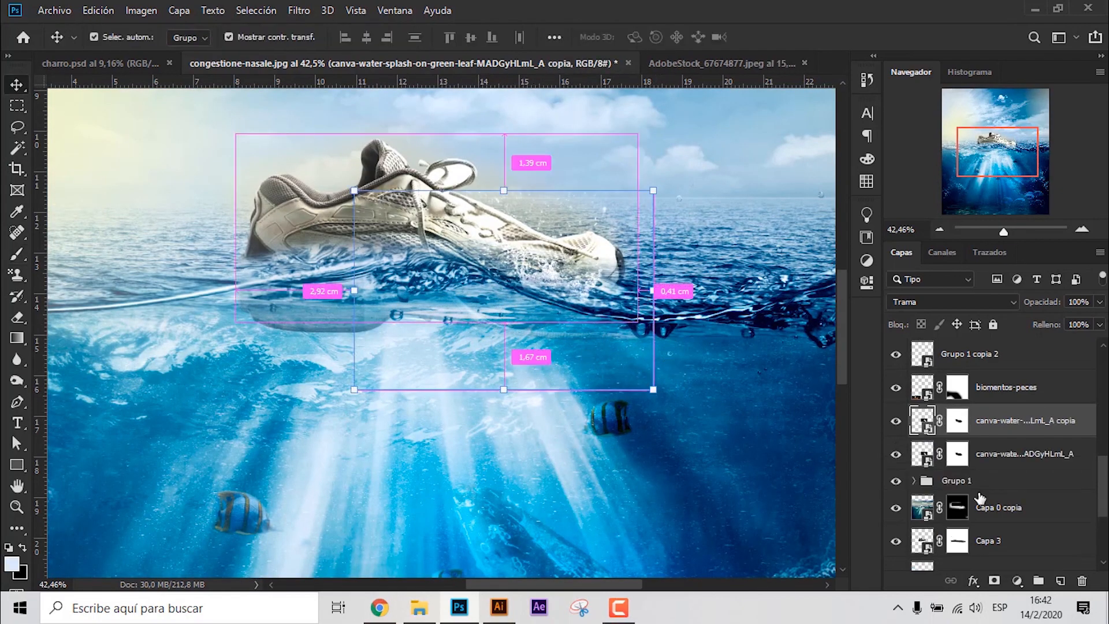
pyautogui.hotkey('ctrl', 't')
pyautogui.rightClick(563, 281)
pyautogui.moveTo(432, 279); pyautogui.dragTo(249, 260)
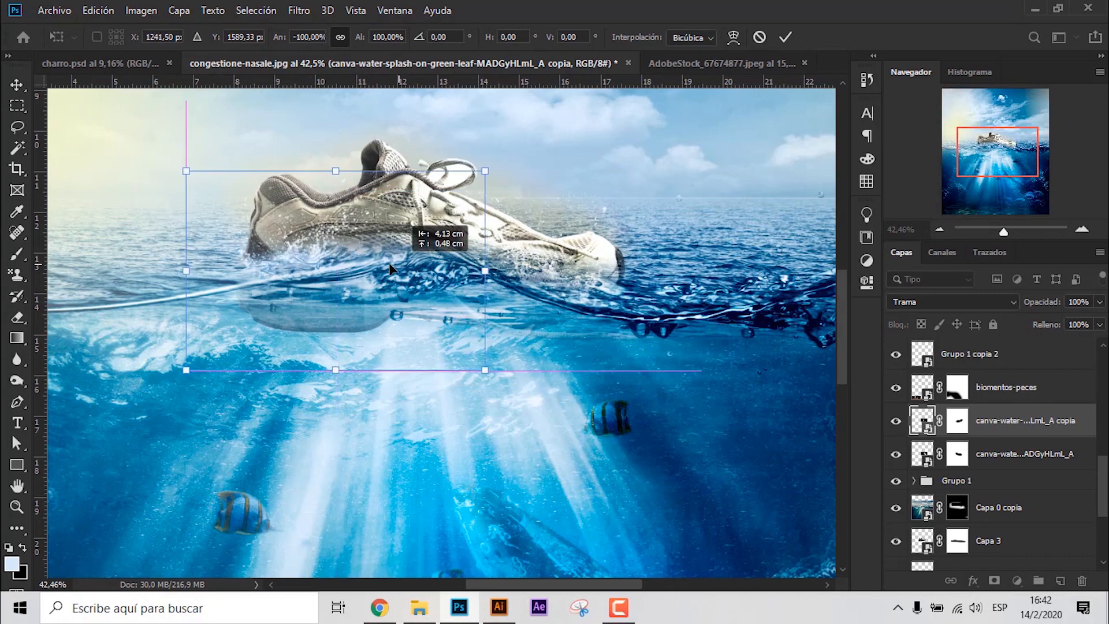
pyautogui.click(785, 37)
pyautogui.scroll(-9, 416, 215)
pyautogui.click(716, 255)
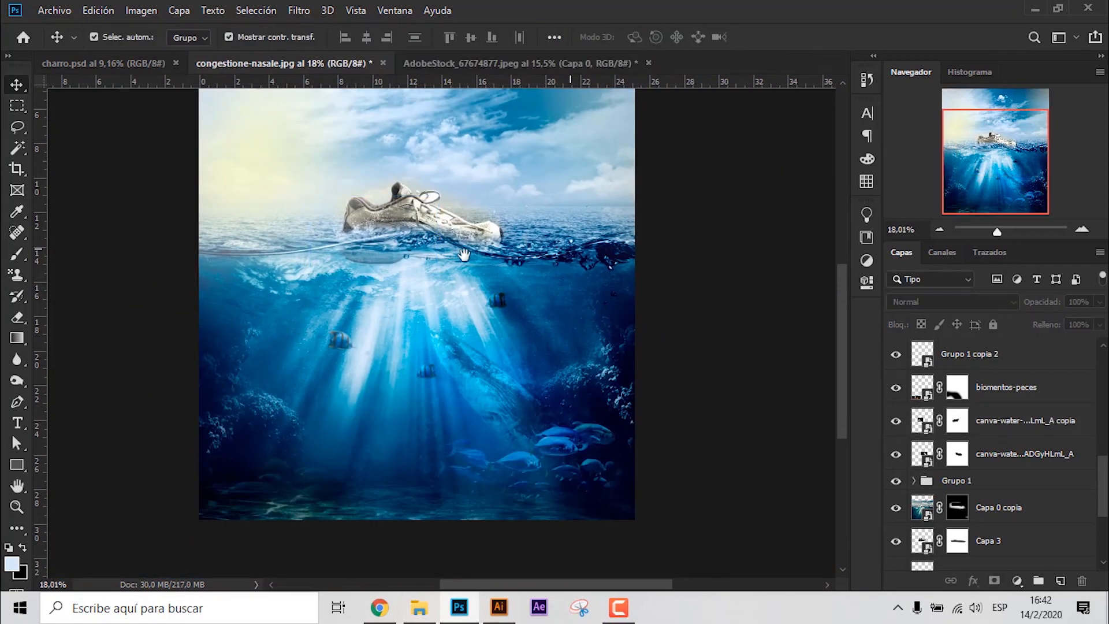
# - Place the seagull image 298833-alexfas01 from the nuevo fotomontaje folder into the composition
pyautogui.moveTo(419, 259); pyautogui.dragTo(451, 386)
pyautogui.click(419, 608)
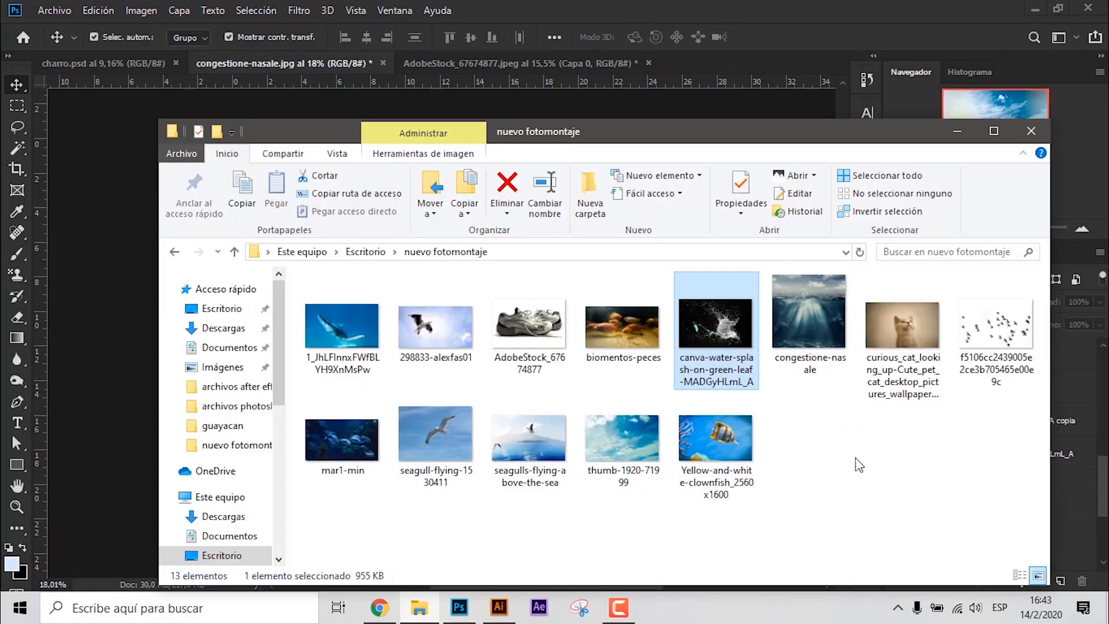
pyautogui.click(434, 325)
pyautogui.moveTo(435, 326); pyautogui.dragTo(100, 435)
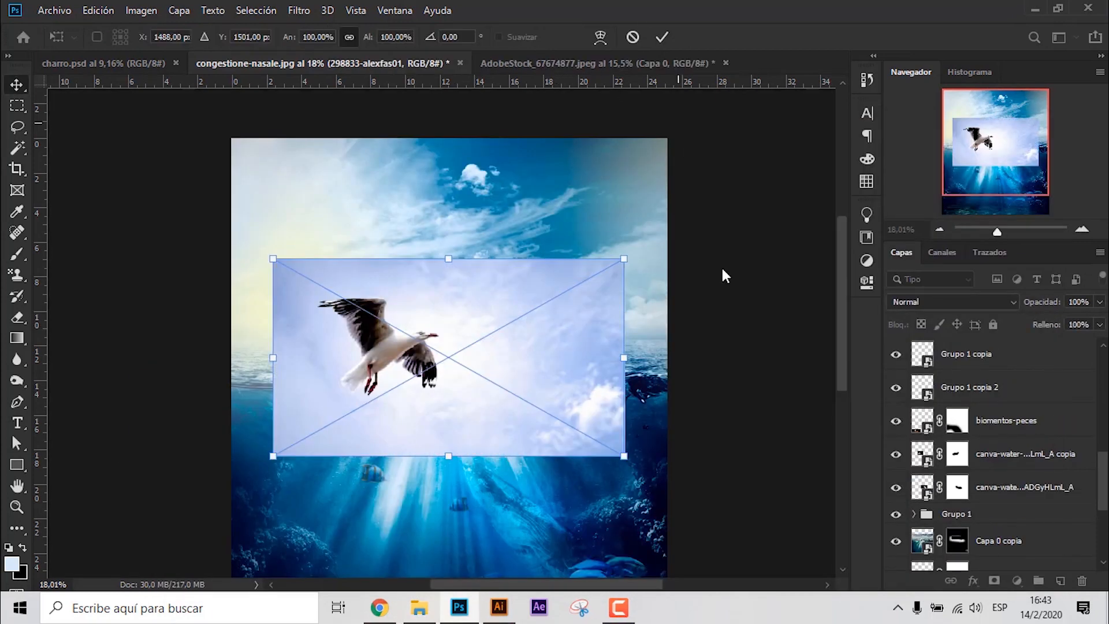
pyautogui.press('Return')
pyautogui.click(723, 271)
# - Trace a closed, unfilled Pen shape around the seagull's outline, from the raised wing's tip around the body and back to the tip feathers
pyautogui.scroll(13, 347, 302)
pyautogui.press('p')
pyautogui.scroll(5, 231, 304)
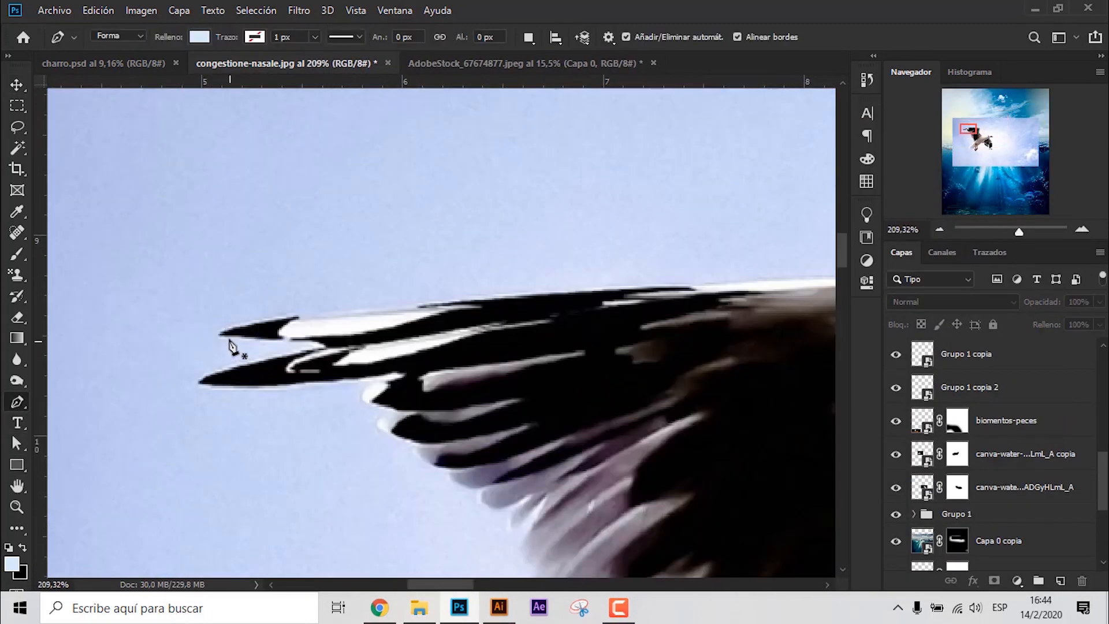
pyautogui.click(219, 333)
pyautogui.click(244, 325)
pyautogui.click(416, 308)
pyautogui.moveTo(447, 299); pyautogui.dragTo(500, 297)
pyautogui.moveTo(688, 297); pyautogui.dragTo(358, 246)
pyautogui.moveTo(508, 237); pyautogui.dragTo(542, 240)
pyautogui.moveTo(569, 247); pyautogui.dragTo(576, 250)
pyautogui.moveTo(624, 284); pyautogui.dragTo(627, 298)
pyautogui.moveTo(610, 334); pyautogui.dragTo(612, 352)
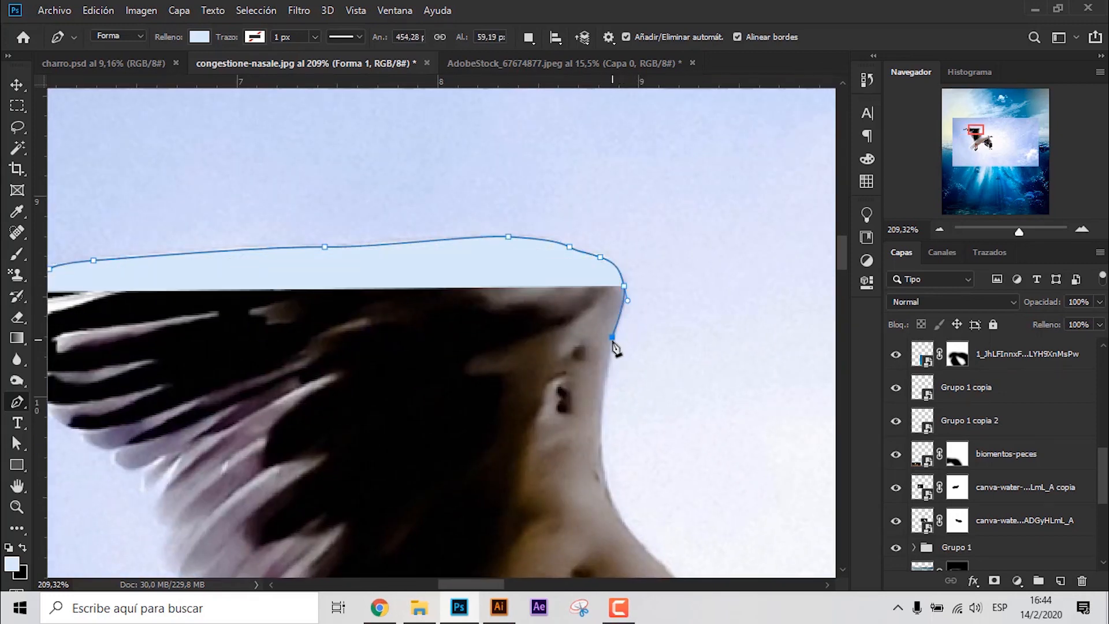
pyautogui.moveTo(601, 417); pyautogui.dragTo(460, 231)
pyautogui.moveTo(465, 289); pyautogui.dragTo(476, 332)
pyautogui.moveTo(501, 367); pyautogui.dragTo(308, 248)
pyautogui.moveTo(323, 253); pyautogui.dragTo(343, 270)
pyautogui.moveTo(396, 310); pyautogui.dragTo(460, 310)
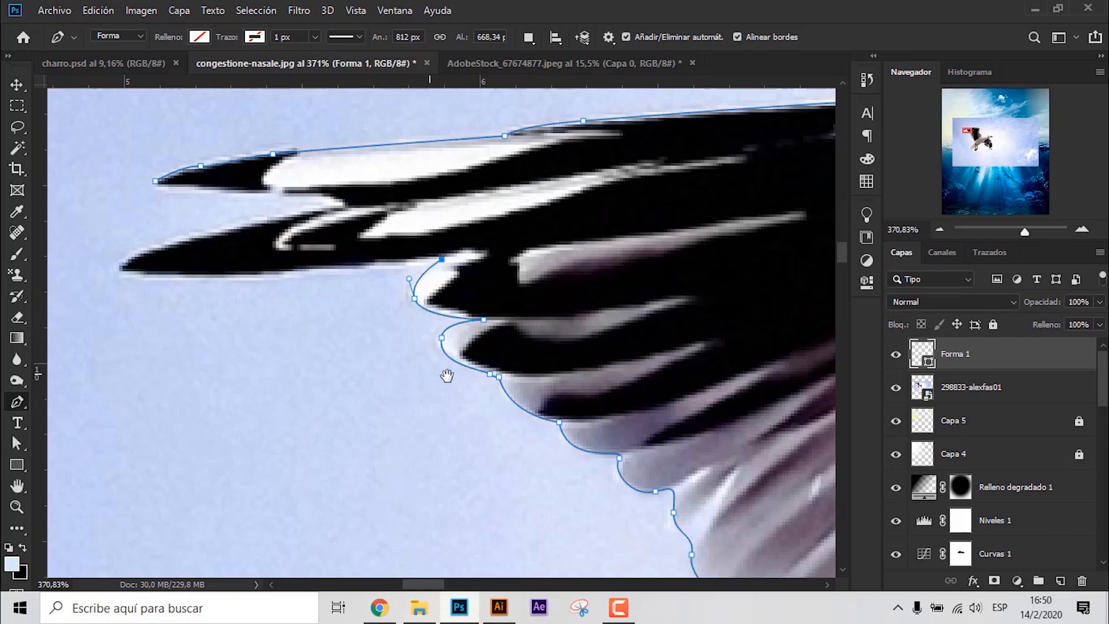
pyautogui.moveTo(447, 376); pyautogui.dragTo(714, 465)
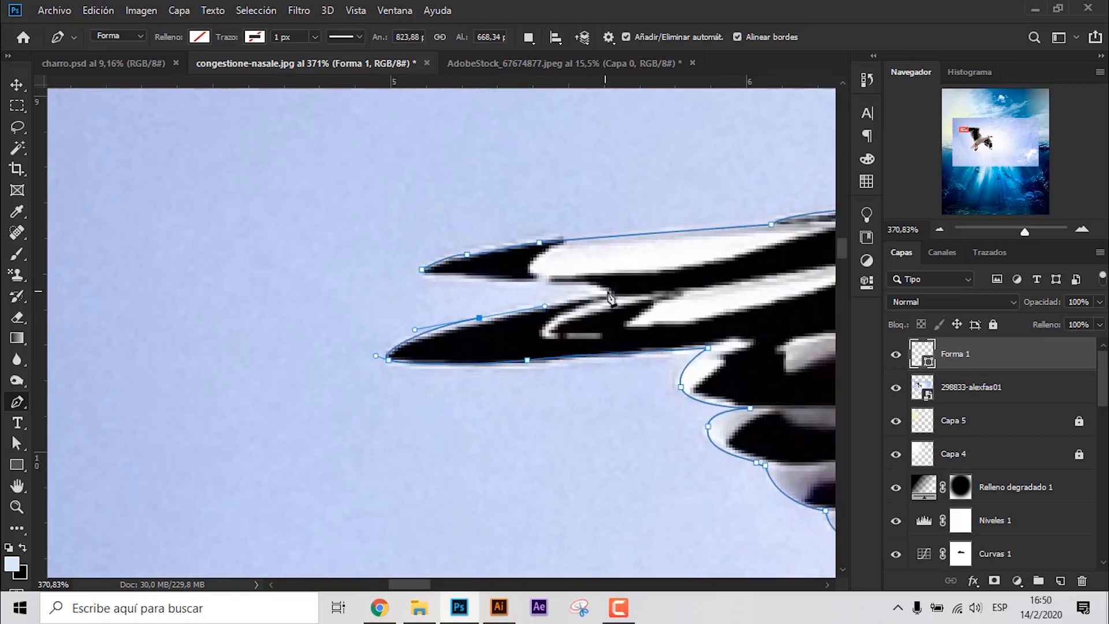
pyautogui.scroll(-13, 464, 324)
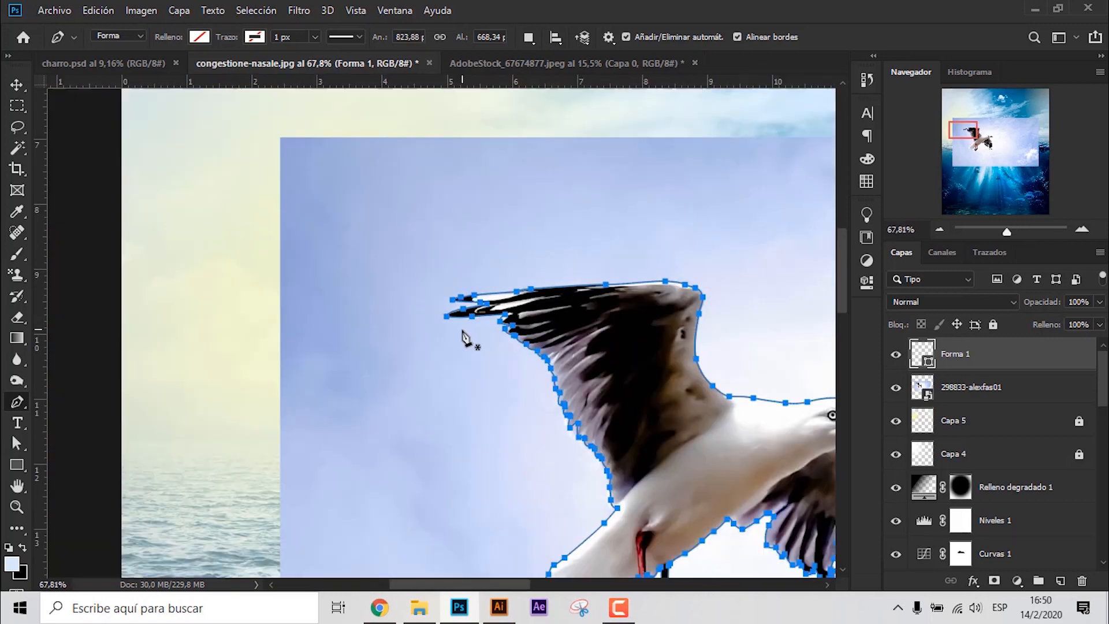
# - Load the traced seagull shape as a selection and use it to mask the 298833-alexfas01 layer
pyautogui.click(17, 85)
pyautogui.keyDown('ctrl'); pyautogui.click(925, 359); pyautogui.keyUp('ctrl')
pyautogui.click(972, 387)
pyautogui.click(994, 581)
pyautogui.click(587, 400)
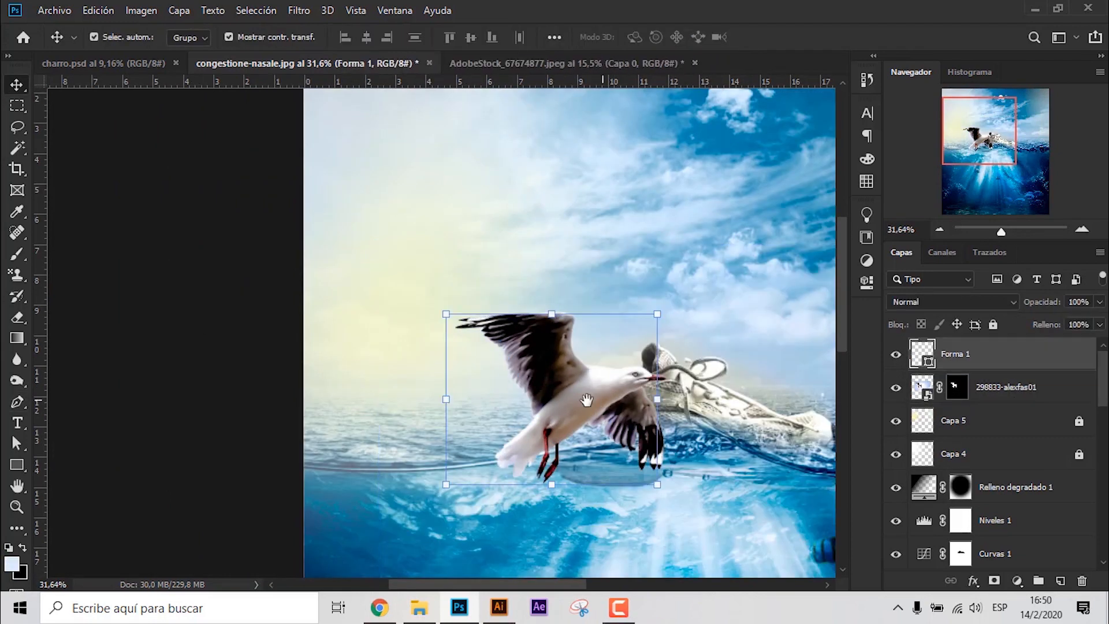
# - Delete the Forma 1 shape layer and convert the masked seagull layer into a smart object
pyautogui.moveTo(587, 399); pyautogui.dragTo(351, 348)
pyautogui.press('Delete')
pyautogui.rightClick(1055, 352)
pyautogui.click(880, 172)
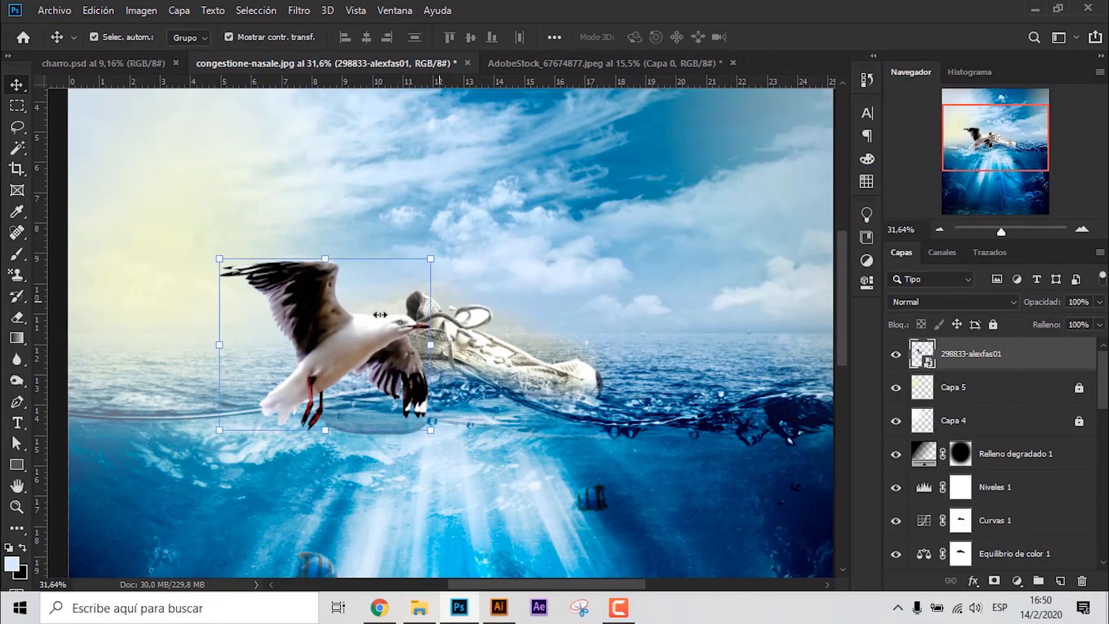
# - Scale the seagull down and position it in the upper-left area of the sky
pyautogui.hotkey('ctrl', '0')
pyautogui.moveTo(393, 314); pyautogui.dragTo(290, 191)
pyautogui.hotkey('ctrl', 't')
pyautogui.moveTo(318, 227); pyautogui.dragTo(291, 205)
# - Apply a slight Motion Blur (Desenfoque de movimiento) at a 32° angle to the seagull layer
pyautogui.click(300, 12)
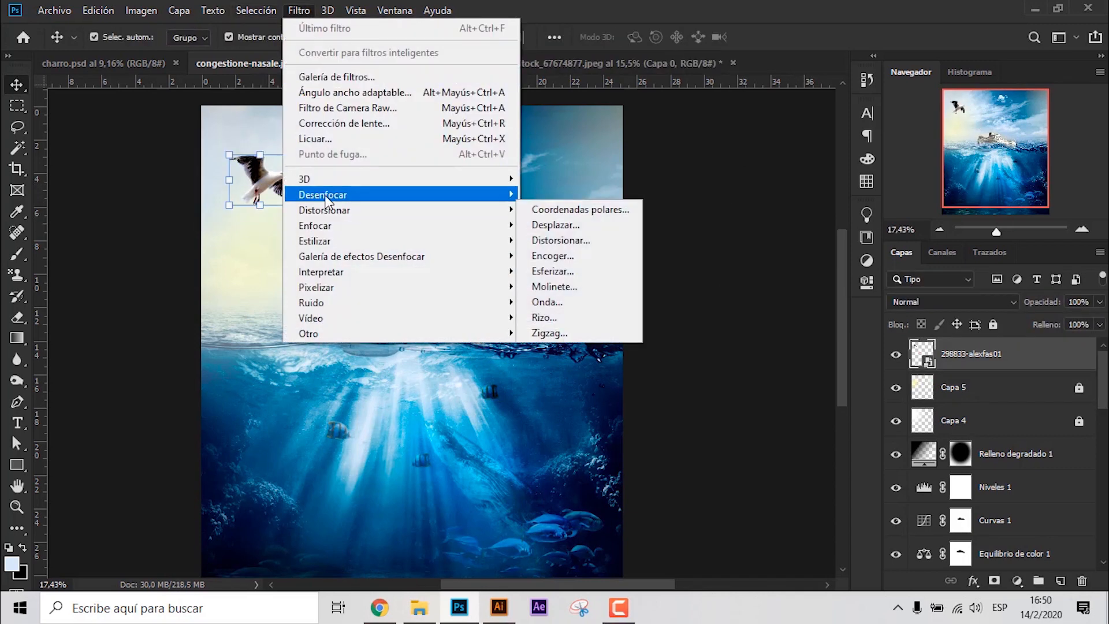
pyautogui.click(555, 263)
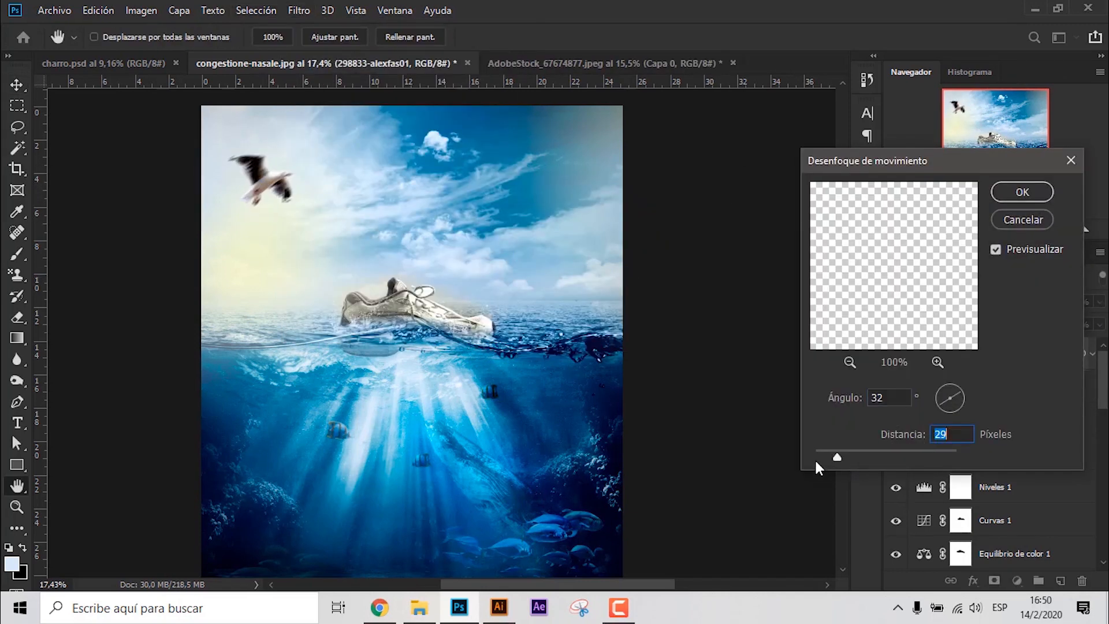
pyautogui.click(1021, 193)
# - Paint black over the seagull's head and body on the smart filter mask to keep them sharp
pyautogui.click(948, 386)
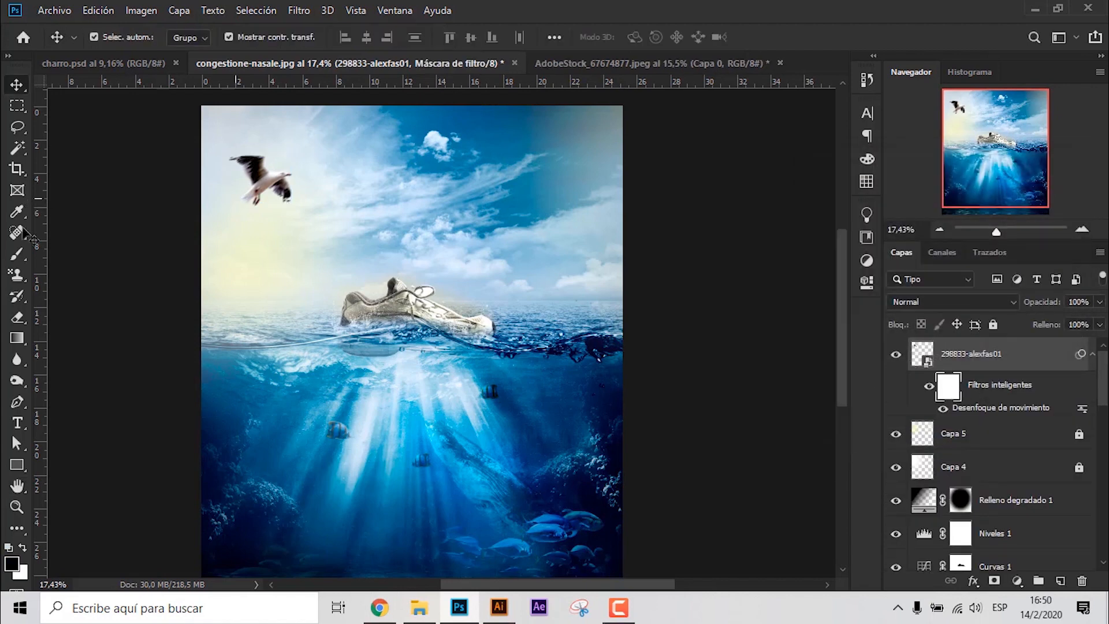
pyautogui.press('b')
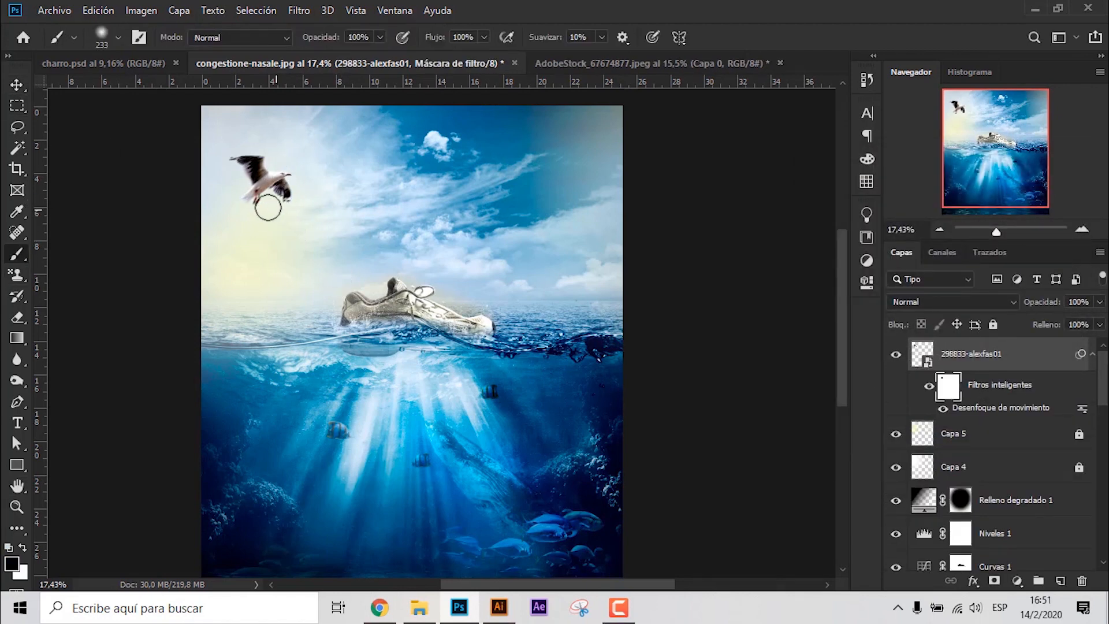
pyautogui.press('v')
# - Duplicate the seagull layer, flip the copy horizontally, enlarge it and position it in the sky's upper-right corner
pyautogui.click(1011, 357)
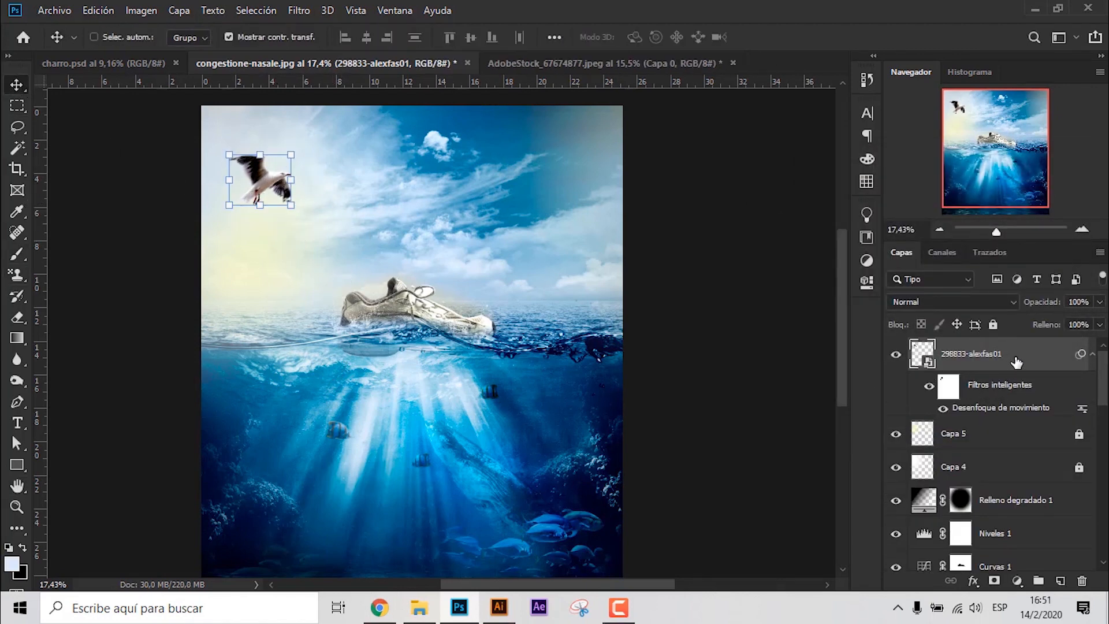
pyautogui.hotkey('ctrl', 'j')
pyautogui.hotkey('ctrl', 't')
pyautogui.rightClick(280, 189)
pyautogui.click(315, 375)
pyautogui.moveTo(292, 205); pyautogui.dragTo(591, 202)
pyautogui.click(662, 37)
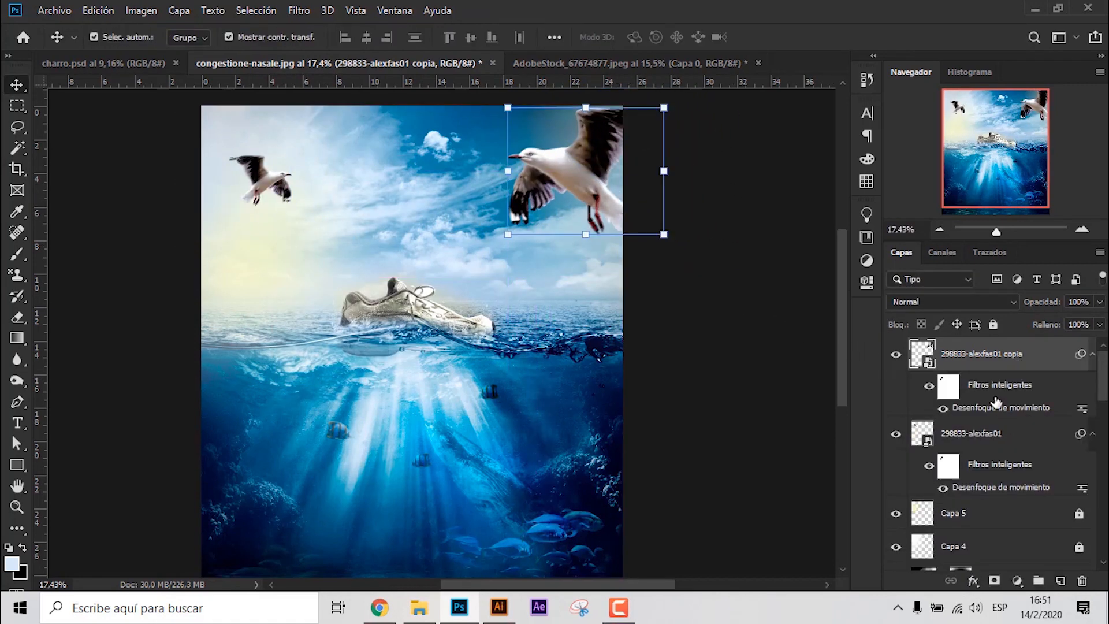
# - Set the copied seagull's motion blur distance to 82 pixels, change its angle, and move the bird partly off the canvas's right edge
pyautogui.doubleClick(966, 409)
pyautogui.moveTo(827, 456); pyautogui.dragTo(861, 457)
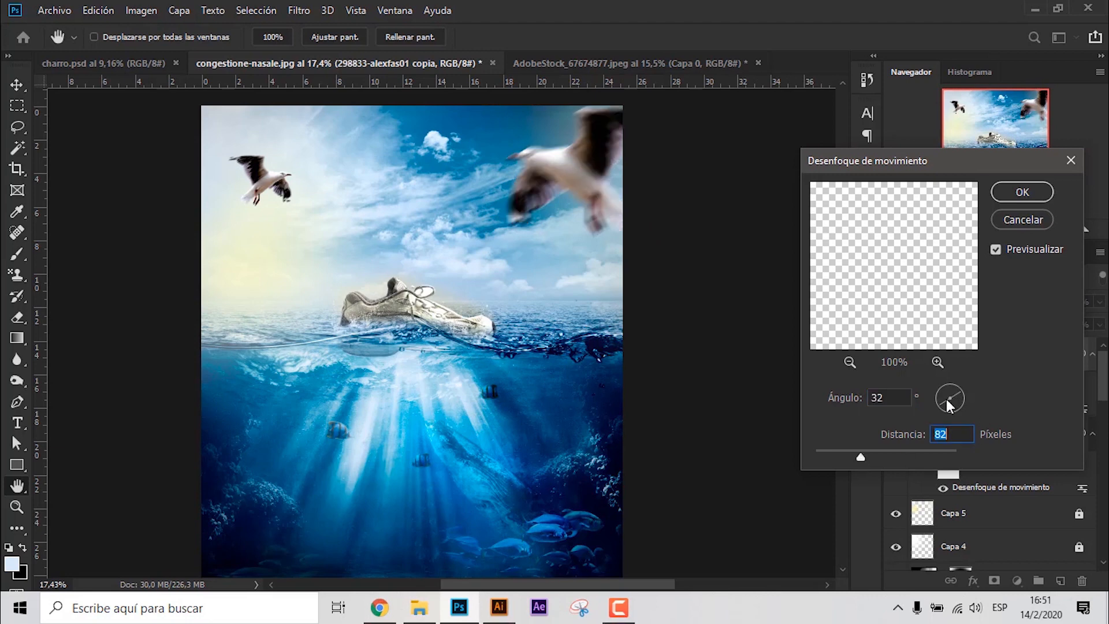
pyautogui.click(961, 407)
pyautogui.press('Return')
pyautogui.moveTo(601, 168); pyautogui.dragTo(661, 163)
pyautogui.scroll(2, 358, 211)
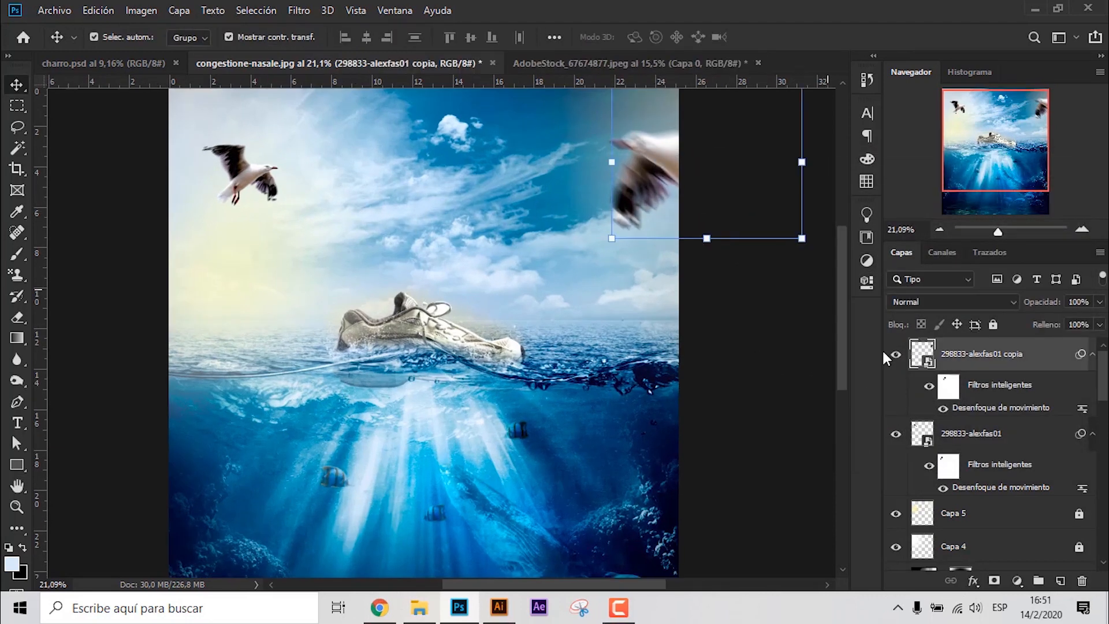
# - Paint black over the large seagull's head on its smart filter mask to remove the blur there
pyautogui.click(949, 386)
pyautogui.press('b')
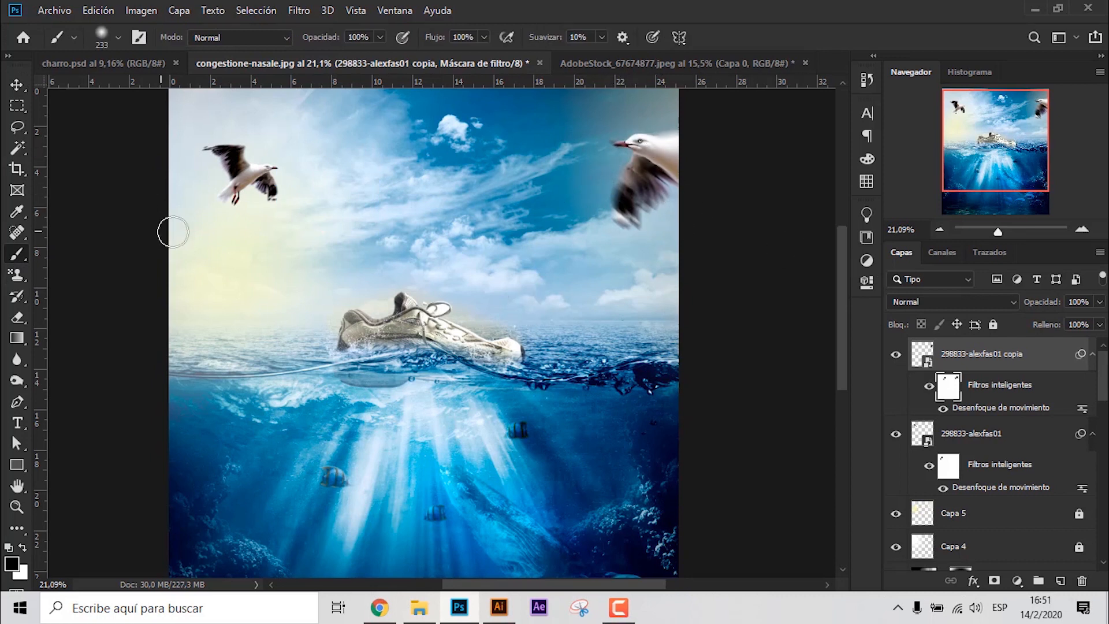
pyautogui.click(23, 84)
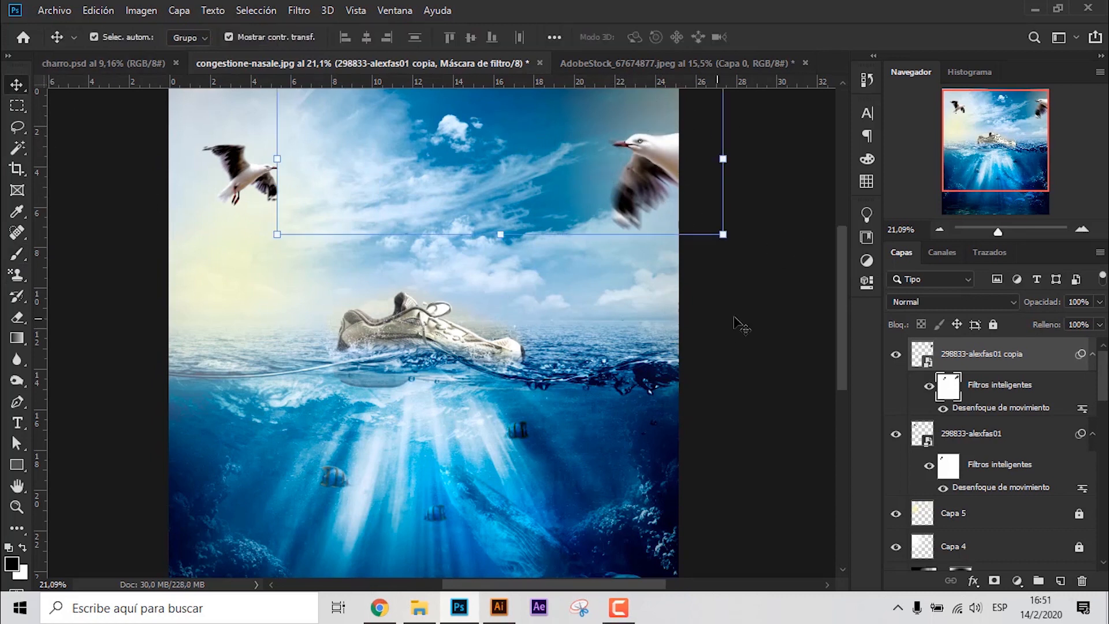
# - Close the AdobeStock_67674877.jpeg document
pyautogui.scroll(1, 433, 340)
pyautogui.click(696, 65)
pyautogui.click(805, 63)
pyautogui.click(577, 236)
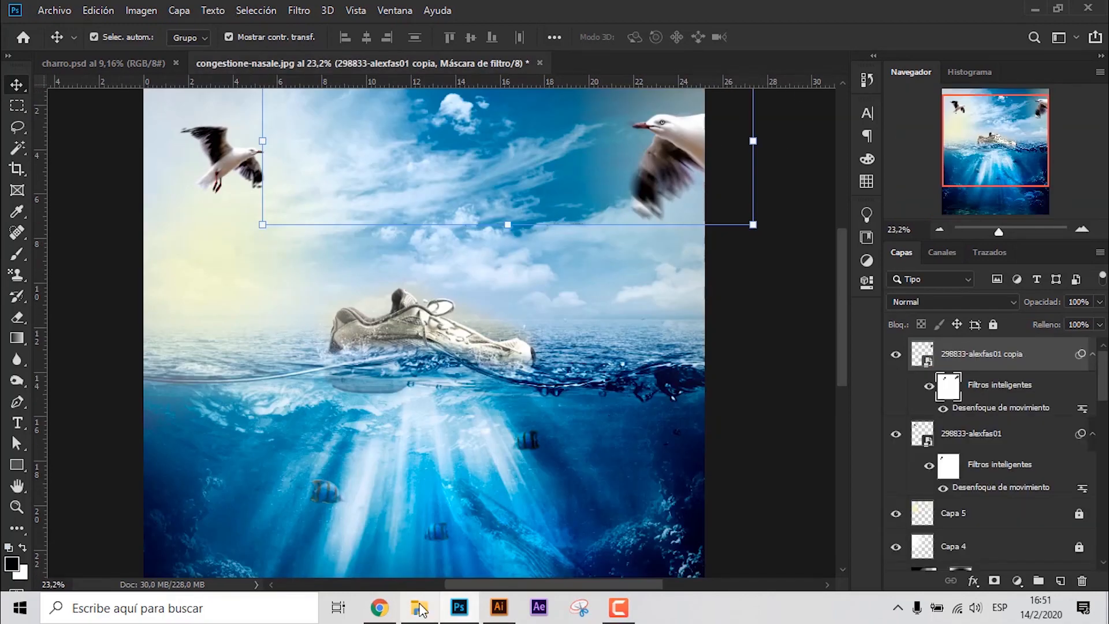
# - Open the curious_cat_looking_up image from the nuevo fotomontaje folder as its own document
pyautogui.click(419, 608)
pyautogui.doubleClick(899, 325)
pyautogui.click(651, 305)
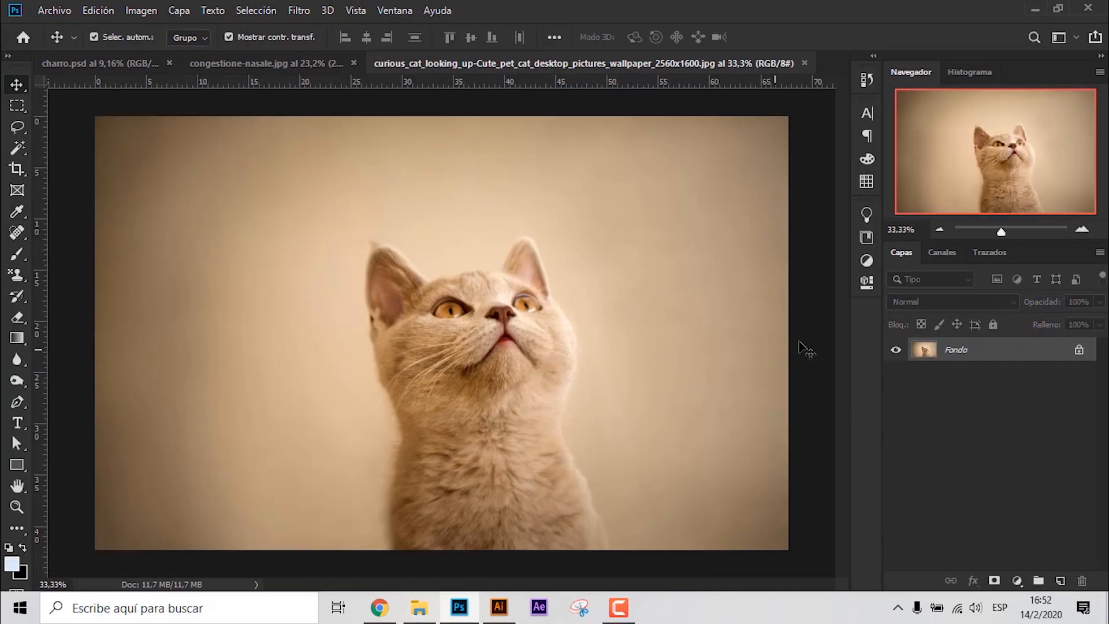
# - Trace a closed, unfilled Pen shape around the cat's ears, head and body
pyautogui.click(17, 403)
pyautogui.scroll(5, 417, 274)
pyautogui.click(472, 305)
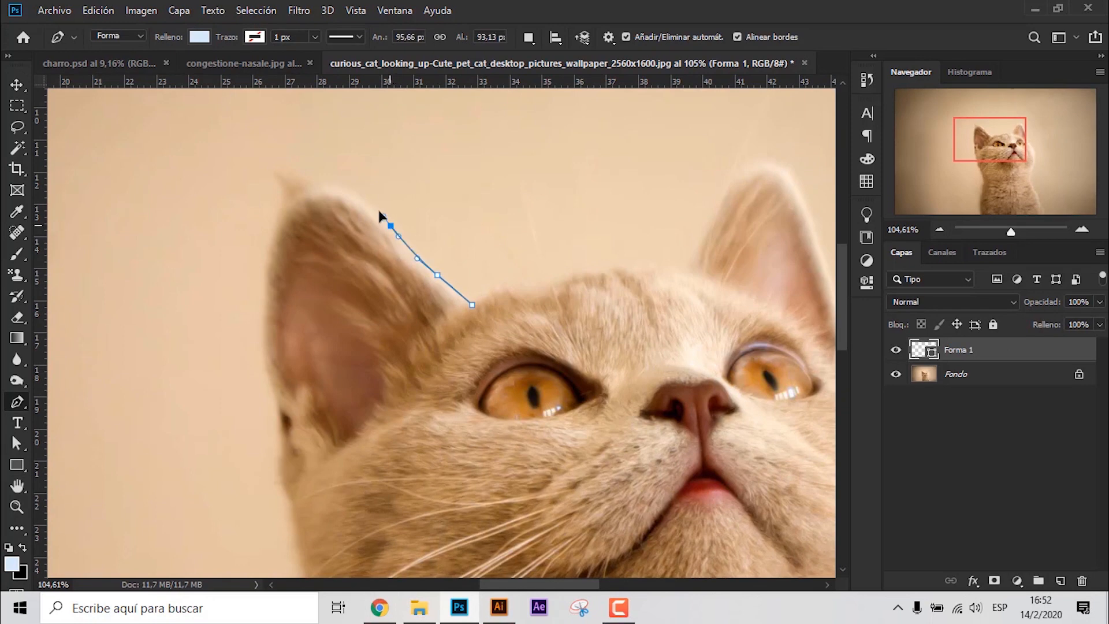
pyautogui.moveTo(281, 170); pyautogui.dragTo(270, 236)
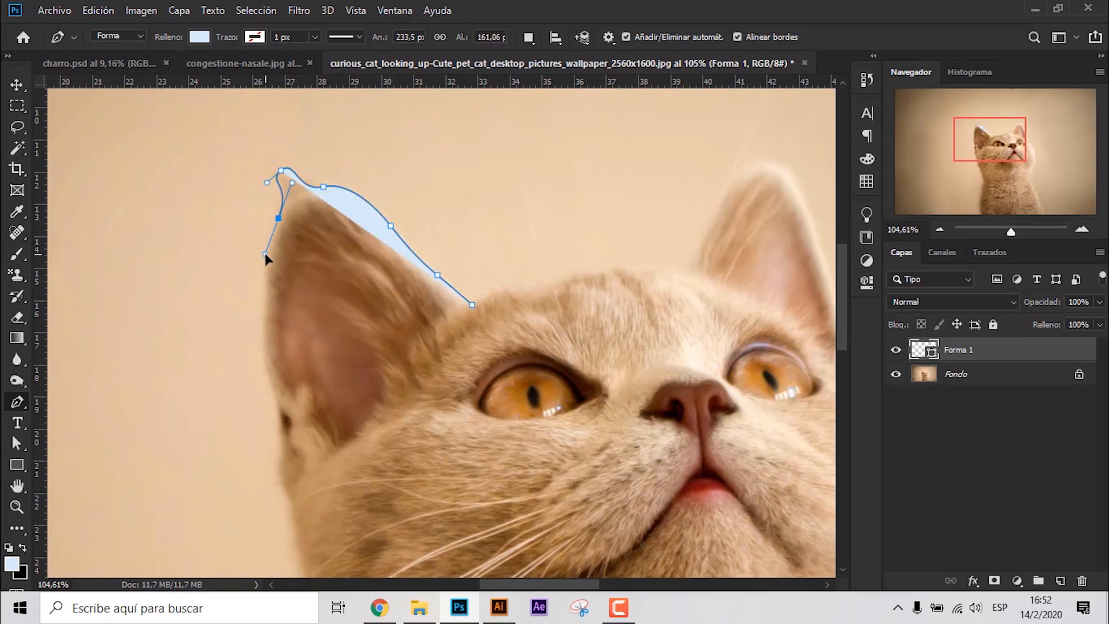
pyautogui.moveTo(267, 381); pyautogui.dragTo(292, 250)
pyautogui.moveTo(293, 250); pyautogui.dragTo(292, 275)
pyautogui.moveTo(304, 324); pyautogui.dragTo(320, 391)
pyautogui.moveTo(328, 457); pyautogui.dragTo(312, 273)
pyautogui.moveTo(312, 273); pyautogui.dragTo(339, 376)
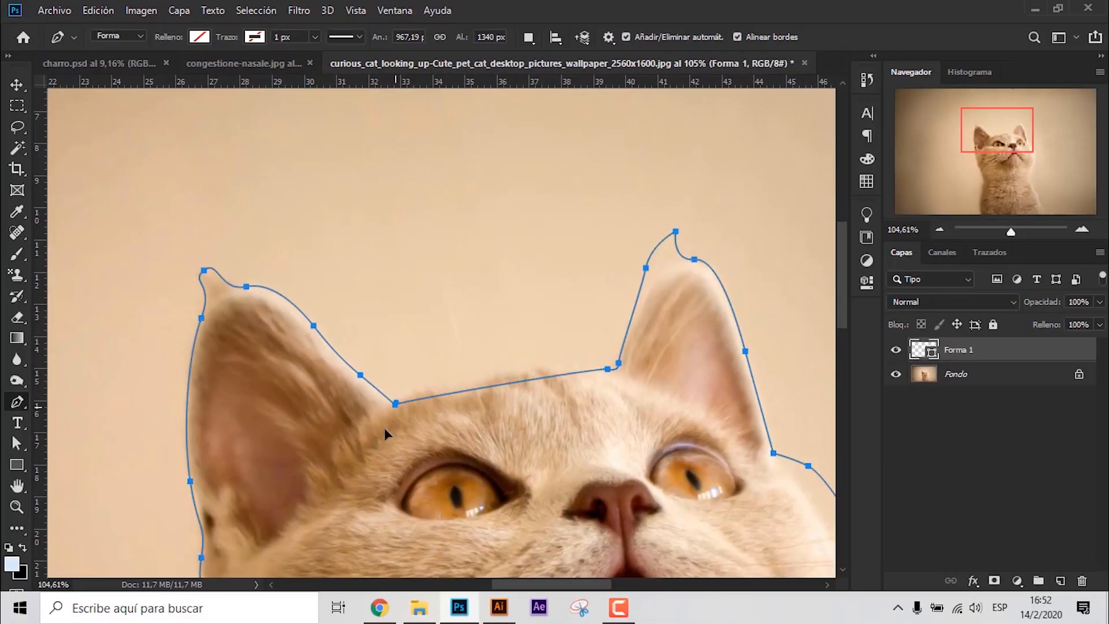
pyautogui.moveTo(385, 428); pyautogui.dragTo(300, 477)
pyautogui.scroll(-12, 573, 319)
# - Load the cat shape as a selection, mask the unlocked background layer with it and delete the Forma 1 layer
pyautogui.click(16, 85)
pyautogui.keyDown('ctrl'); pyautogui.click(921, 352); pyautogui.keyUp('ctrl')
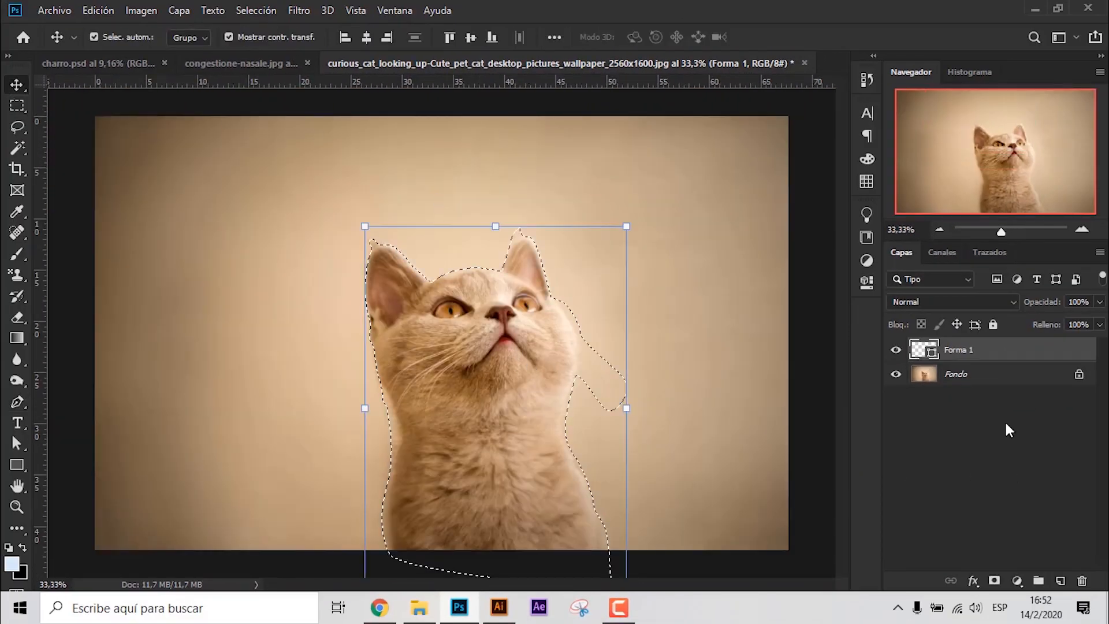
pyautogui.click(1002, 376)
pyautogui.click(994, 580)
pyautogui.click(1010, 350)
pyautogui.press('Delete')
# - Refine the cat mask's edges in Select and Mask, brushing along both sides of the head, neck and body to clear the leftover background
pyautogui.keyDown('ctrl'); pyautogui.click(965, 351); pyautogui.keyUp('ctrl')
pyautogui.click(16, 127)
pyautogui.click(441, 37)
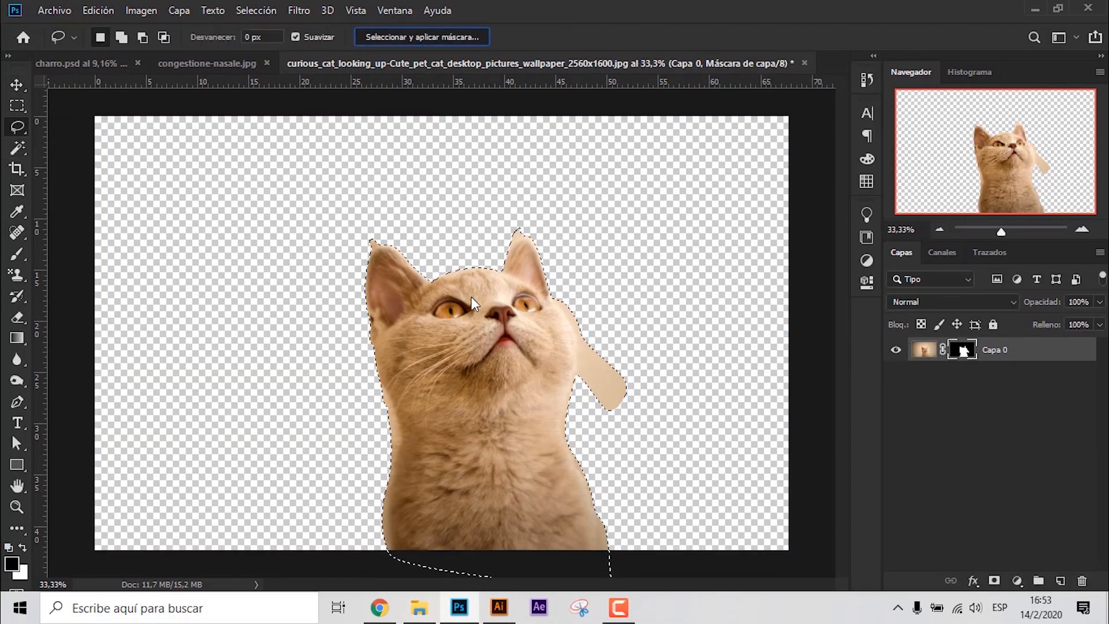
pyautogui.scroll(3, 442, 315)
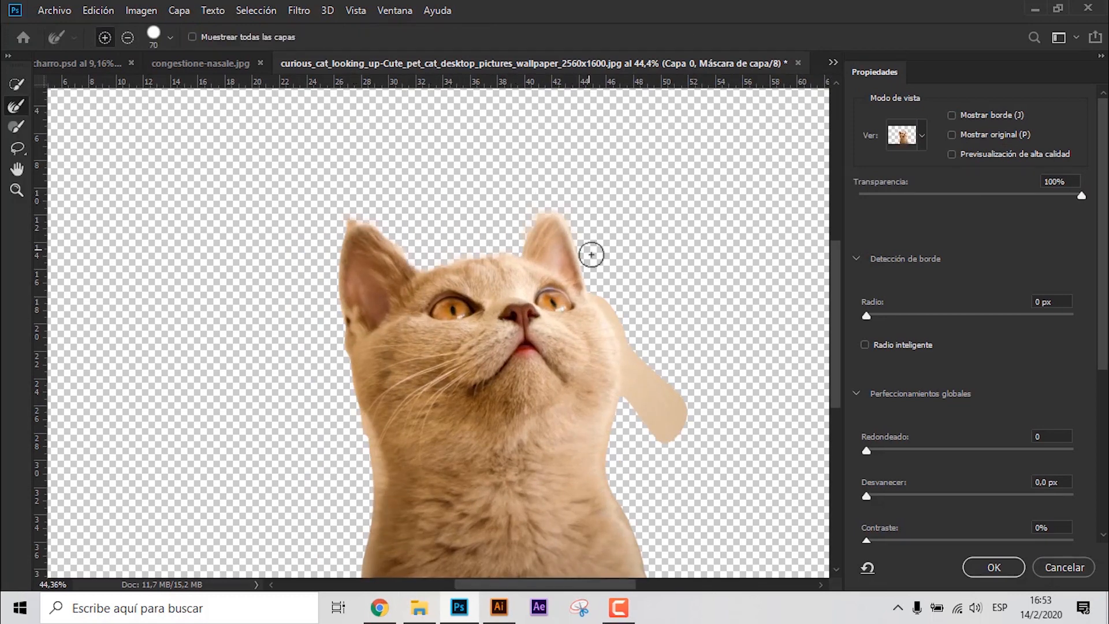
pyautogui.moveTo(680, 438); pyautogui.dragTo(654, 404)
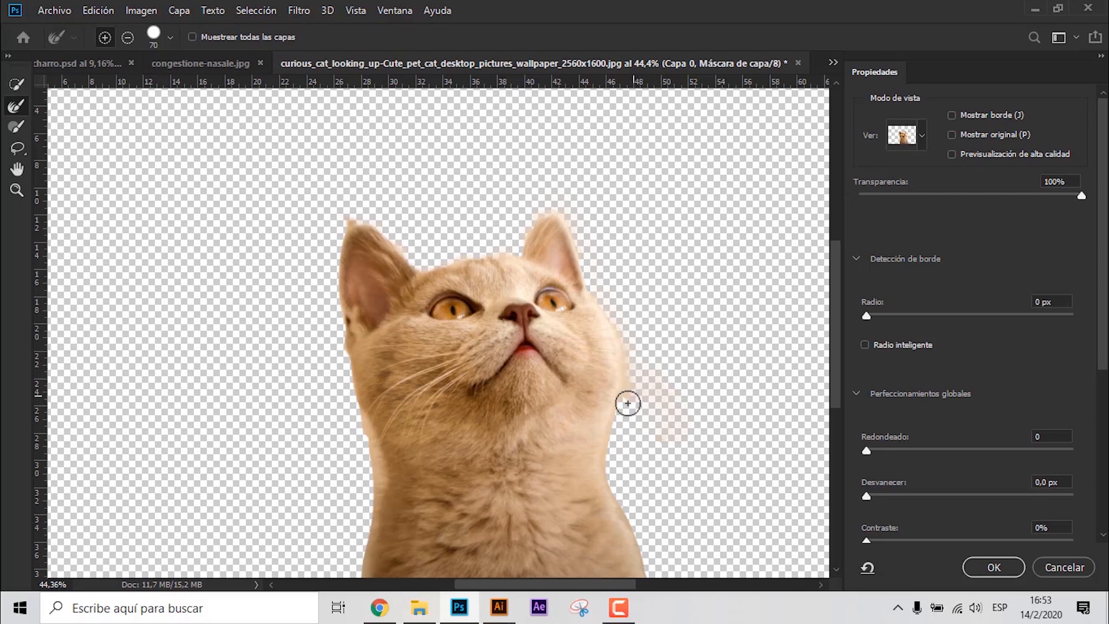
pyautogui.moveTo(659, 491)
pyautogui.mouseDown()
pyautogui.moveTo(646, 338)
pyautogui.moveTo(613, 424)
pyautogui.mouseUp()
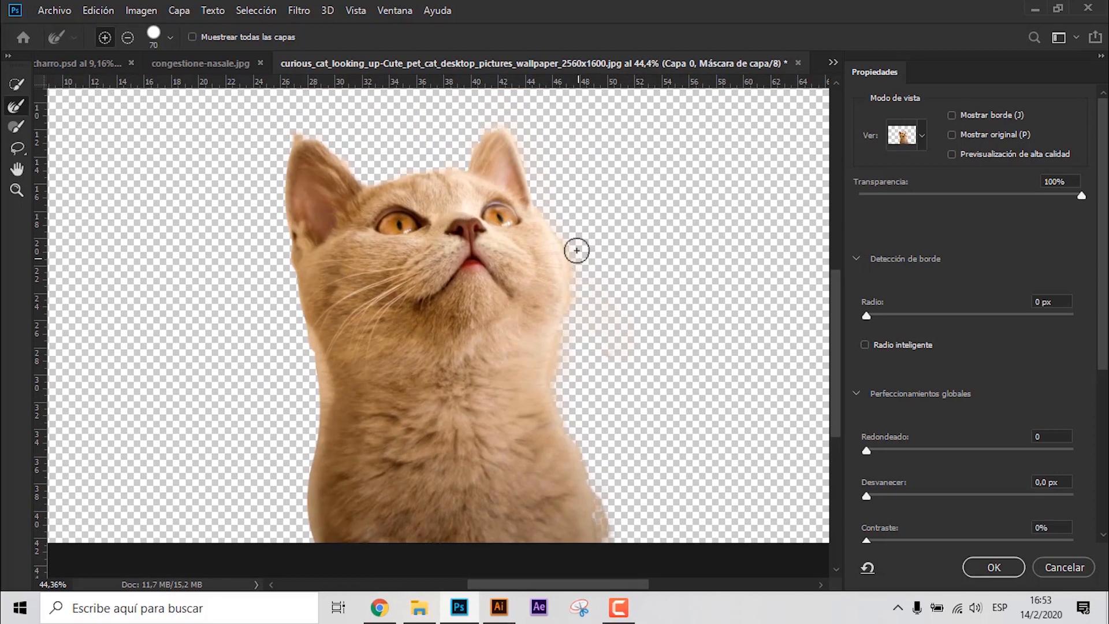
pyautogui.moveTo(577, 250); pyautogui.dragTo(628, 256)
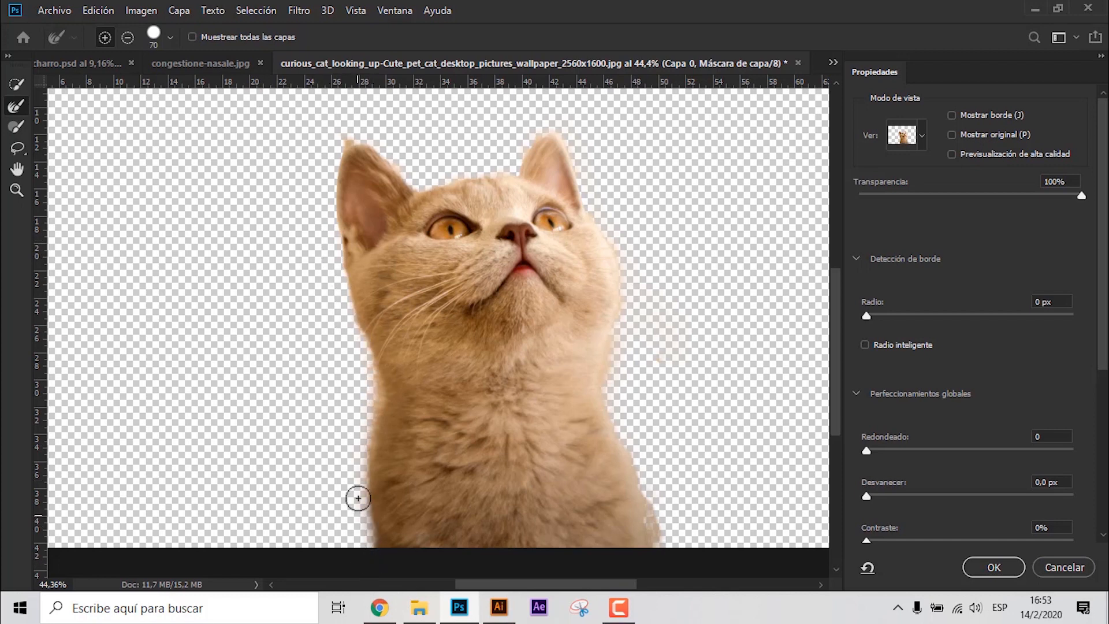
pyautogui.moveTo(343, 331); pyautogui.dragTo(333, 385)
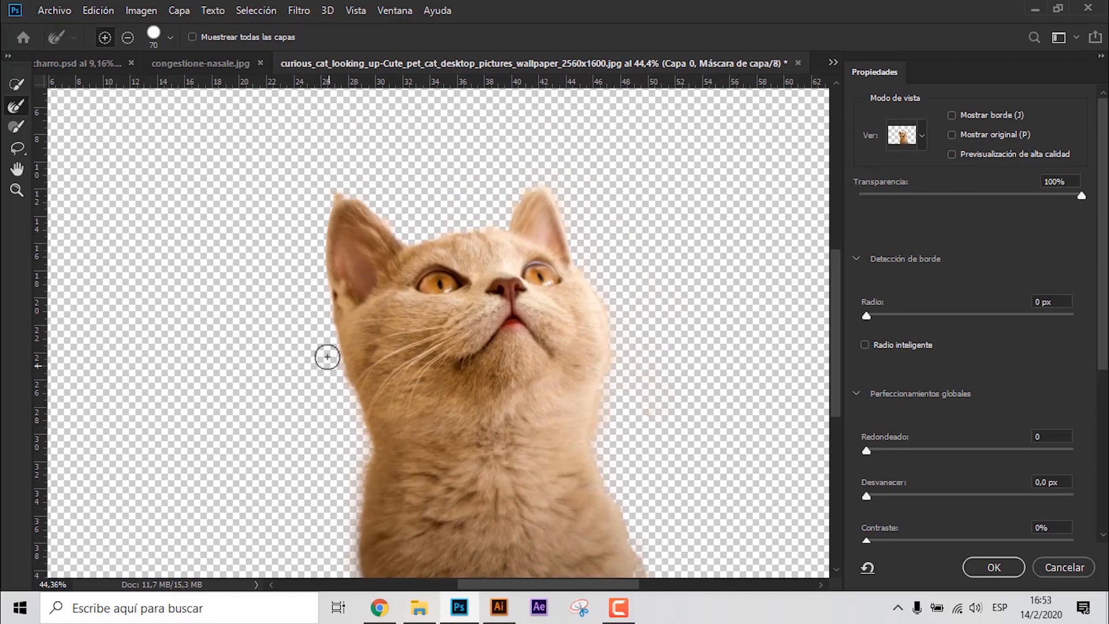
pyautogui.moveTo(420, 454); pyautogui.dragTo(352, 376)
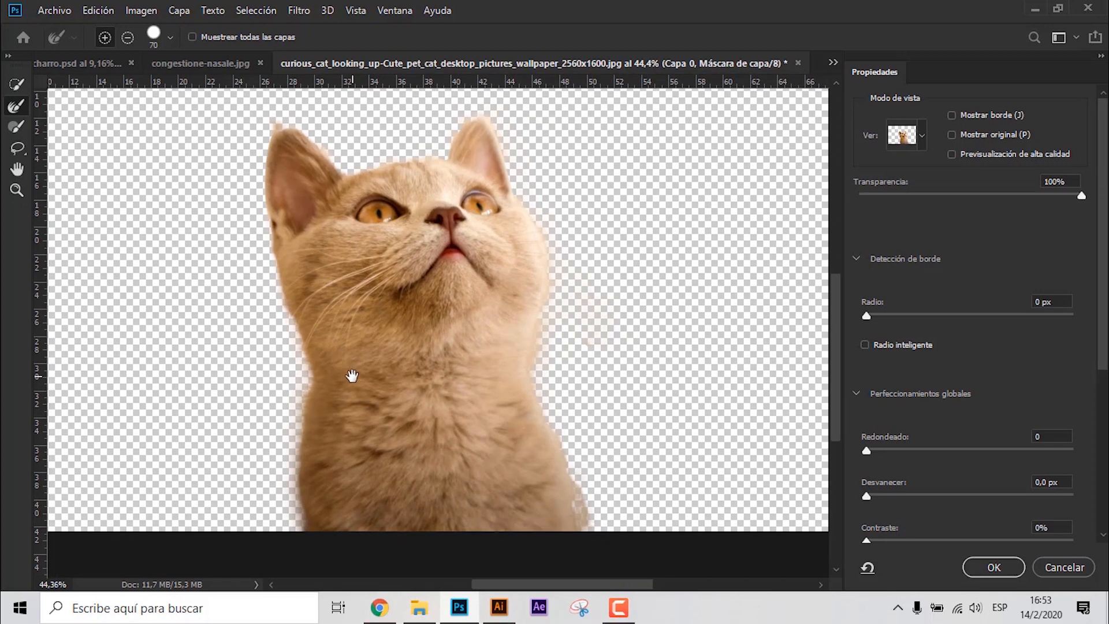
# - Output the refined cat cut-out to a new layer with its colours decontaminated at 100%
pyautogui.scroll(-6, 998, 428)
pyautogui.click(900, 488)
pyautogui.scroll(-2, 900, 487)
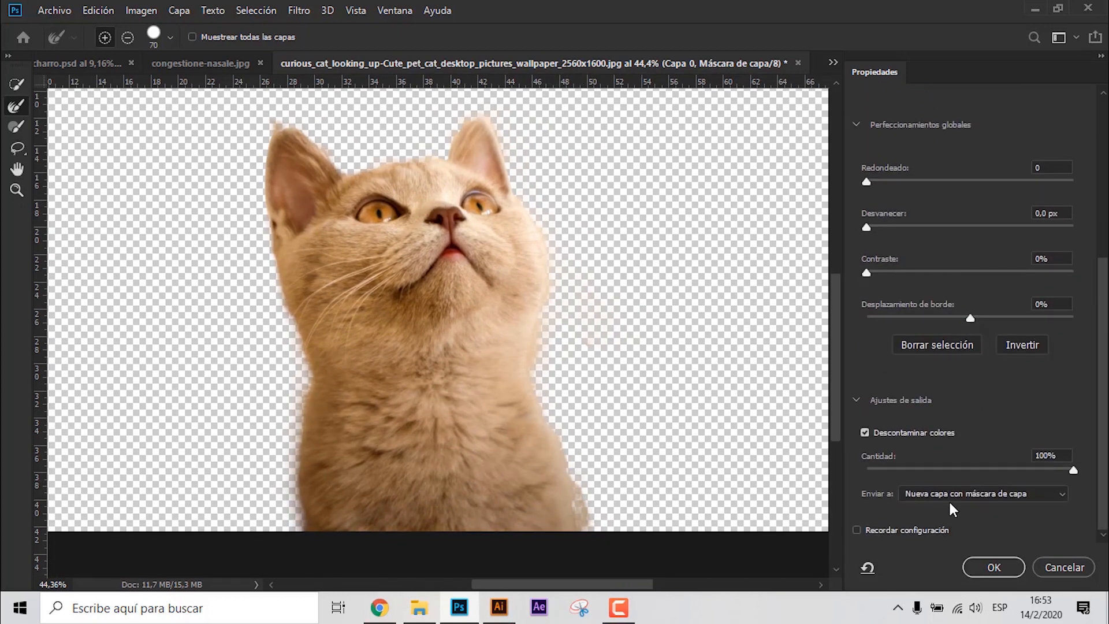
pyautogui.click(944, 494)
pyautogui.click(943, 532)
pyautogui.click(978, 573)
# - Convert the refined cat cut-out layer to a smart object
pyautogui.click(17, 84)
pyautogui.rightClick(1030, 350)
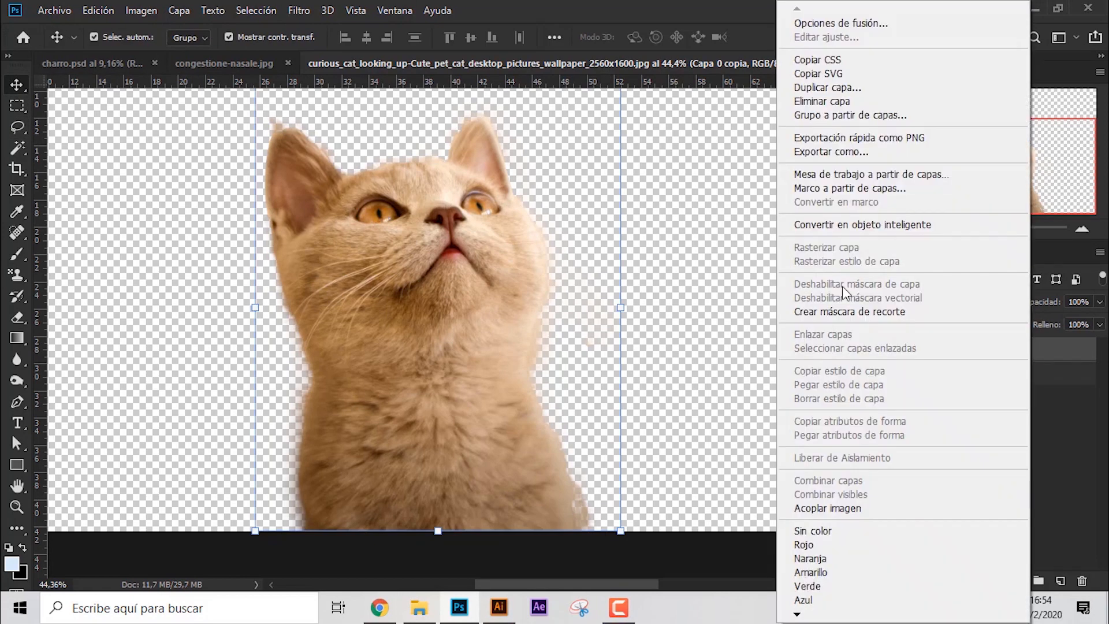
pyautogui.click(888, 233)
# - Bring the cat cut-out into the congestione-nasale.jpg composition and position it over the shoe's opening
pyautogui.moveTo(445, 249); pyautogui.dragTo(385, 232)
pyautogui.moveTo(500, 225); pyautogui.dragTo(460, 223)
pyautogui.click(662, 37)
pyautogui.moveTo(429, 257); pyautogui.dragTo(404, 324)
pyautogui.click(664, 37)
pyautogui.click(763, 231)
pyautogui.click(803, 371)
pyautogui.scroll(5, 368, 305)
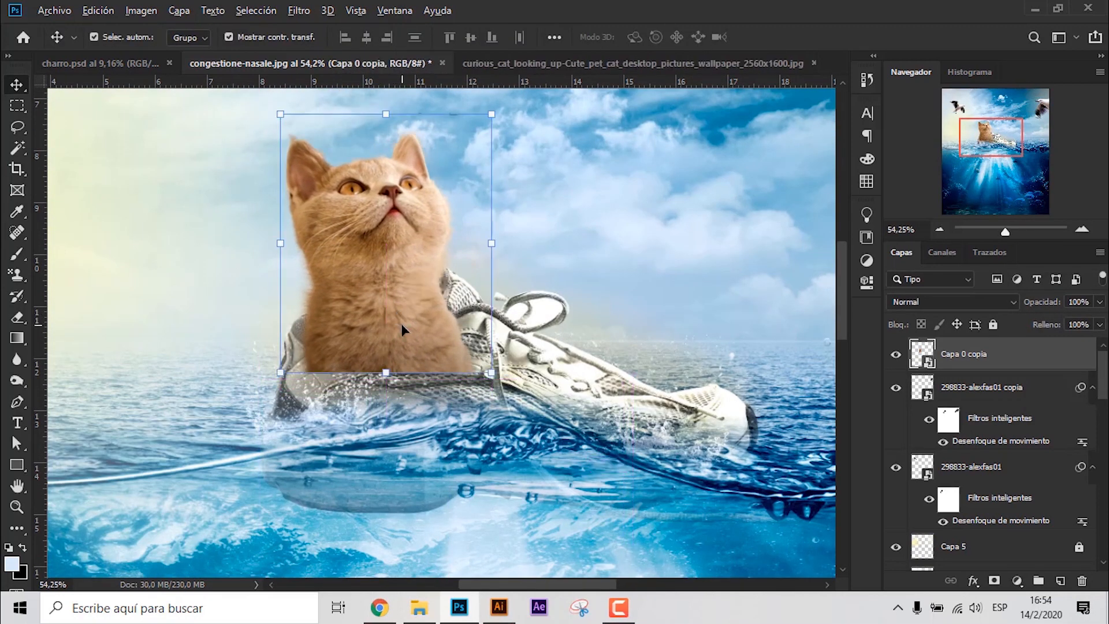
# - Move the cat layer down the stack to just above Capa 3 and place a copy of it just below Capa 3
pyautogui.scroll(-4, 407, 322)
pyautogui.moveTo(999, 361); pyautogui.dragTo(1016, 508)
pyautogui.scroll(8, 362, 296)
pyautogui.click(1033, 472)
# - Add a layer mask to the upper cat layer and paint out the part of the cat's body covering the shoe
pyautogui.click(17, 255)
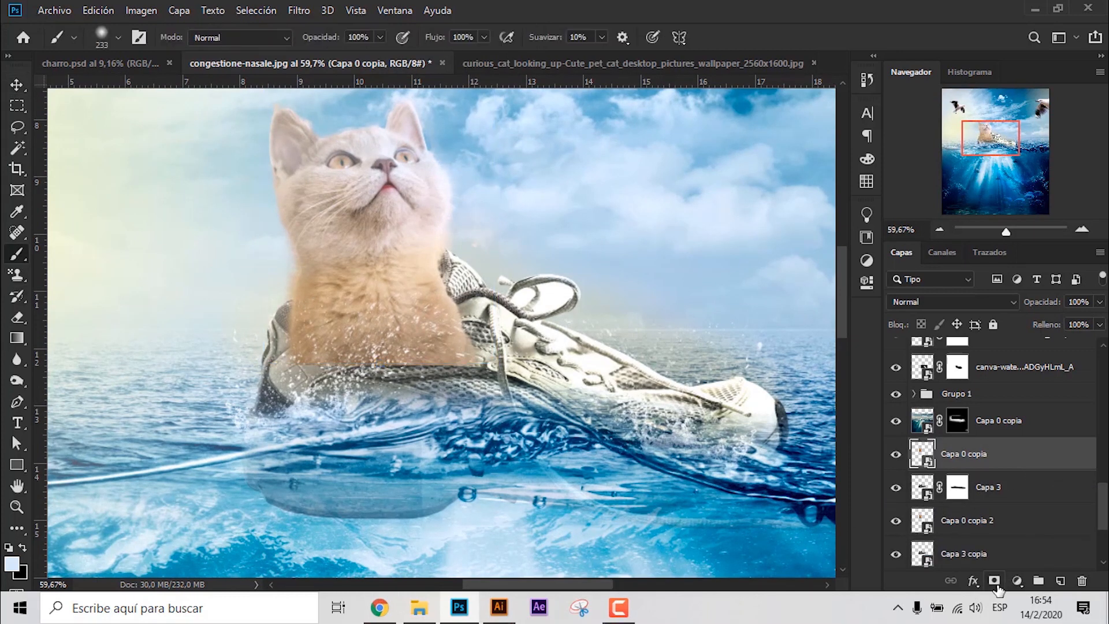
pyautogui.click(994, 581)
pyautogui.moveTo(488, 359)
pyautogui.mouseDown()
pyautogui.moveTo(456, 282)
pyautogui.moveTo(434, 262)
pyautogui.mouseUp()
pyautogui.hotkey('ctrl', 'z')
pyautogui.moveTo(359, 367); pyautogui.dragTo(499, 310)
pyautogui.moveTo(404, 330); pyautogui.dragTo(322, 342)
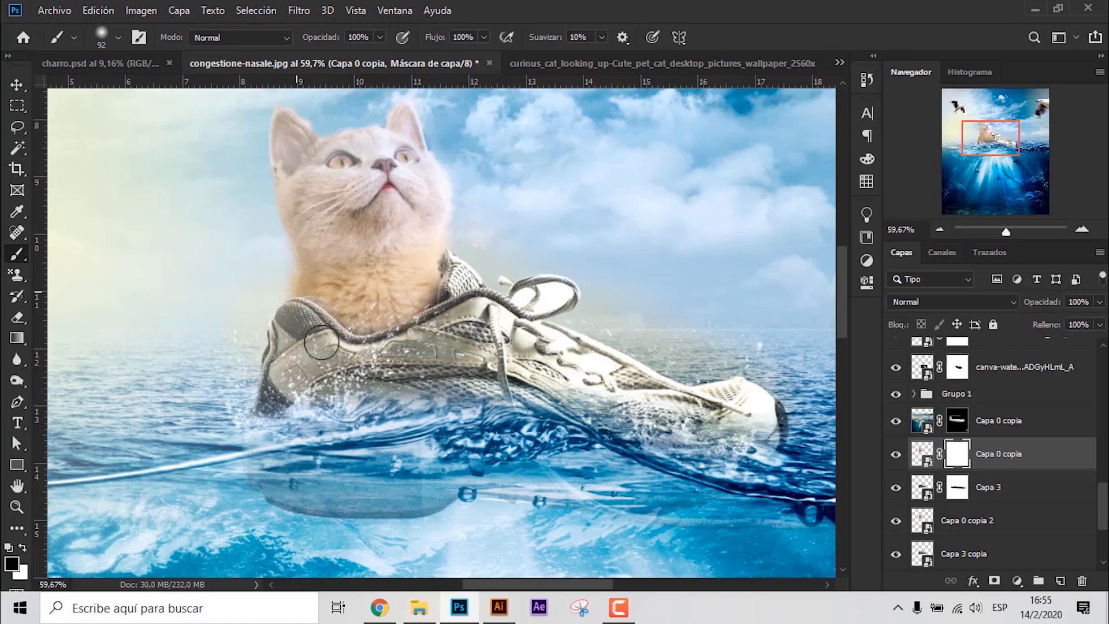
pyautogui.hotkey('ctrl', 'z')
pyautogui.moveTo(376, 386)
pyautogui.mouseDown()
pyautogui.moveTo(308, 363)
pyautogui.moveTo(277, 319)
pyautogui.moveTo(344, 361)
pyautogui.moveTo(434, 336)
pyautogui.moveTo(465, 306)
pyautogui.moveTo(380, 355)
pyautogui.mouseUp()
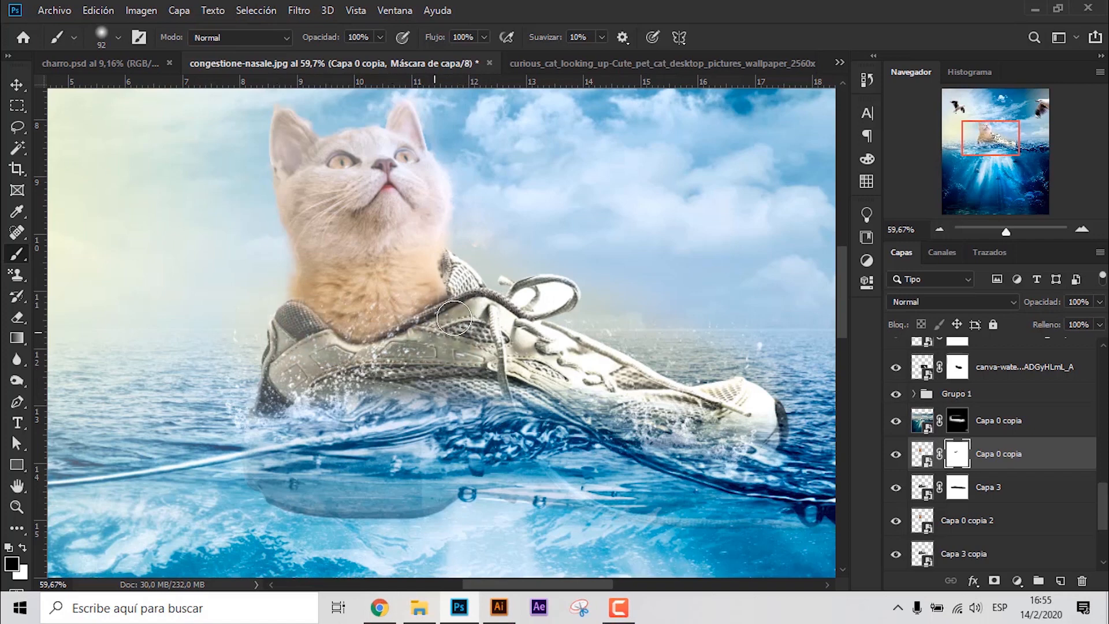
# - Refine the cat's mask beside the shoe tongue with an 11 px brush, painting fur back over the inner edge
pyautogui.moveTo(468, 295); pyautogui.dragTo(447, 284)
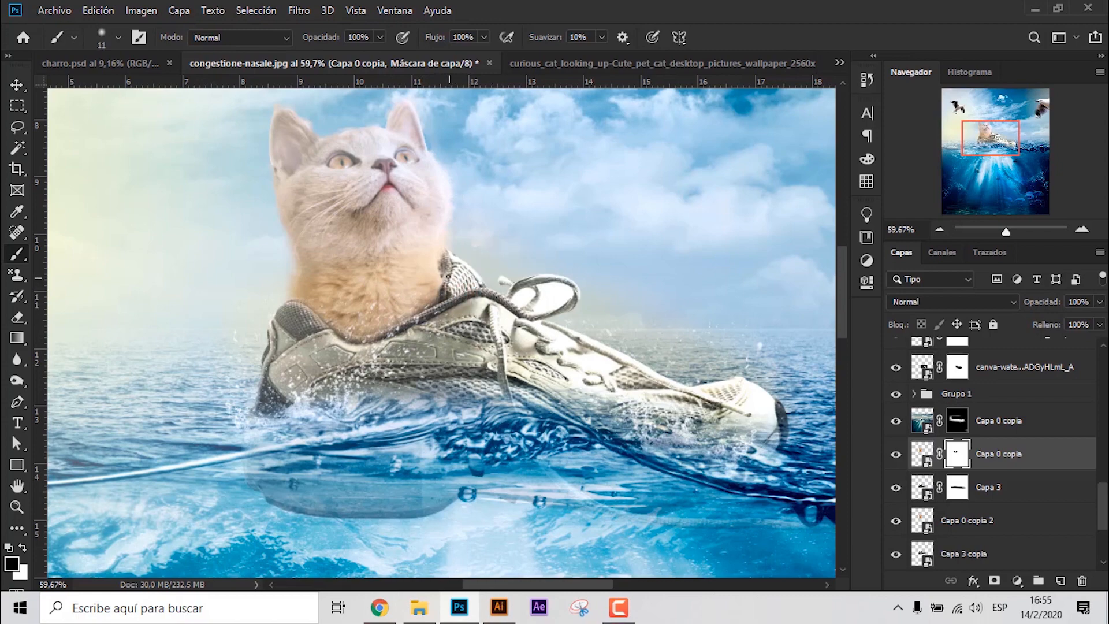
pyautogui.scroll(5, 450, 276)
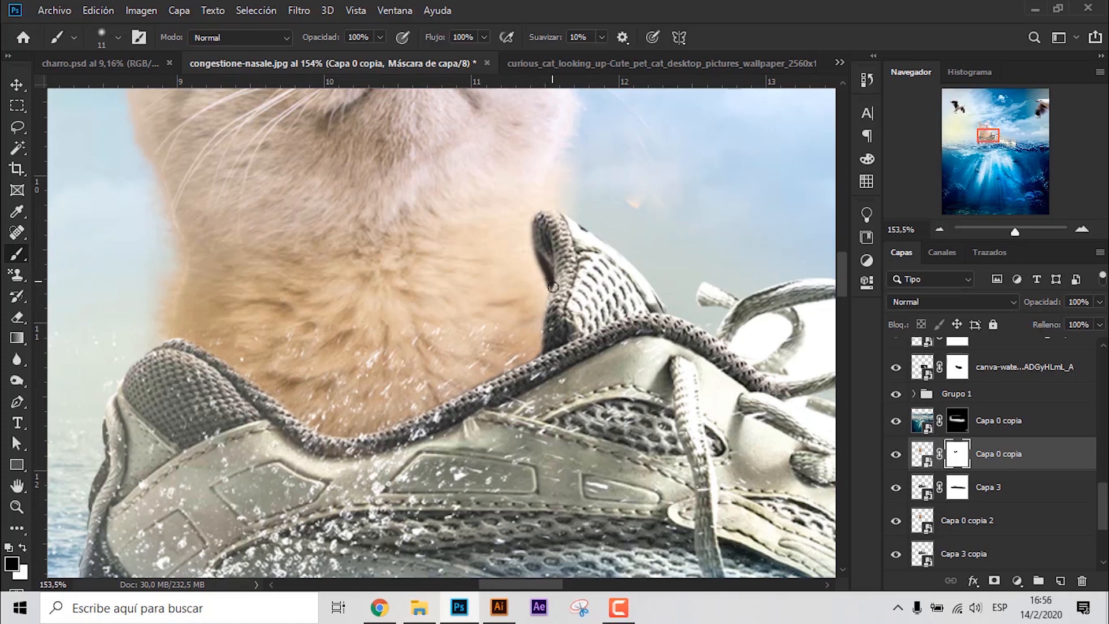
pyautogui.moveTo(553, 287); pyautogui.dragTo(558, 258)
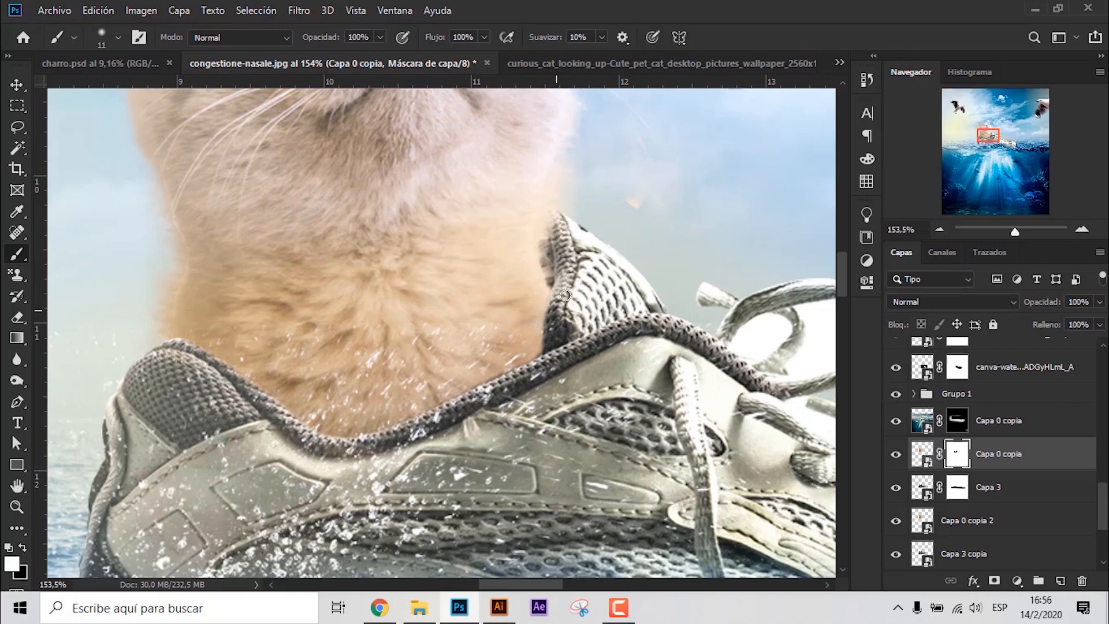
pyautogui.hotkey('ctrl', '0')
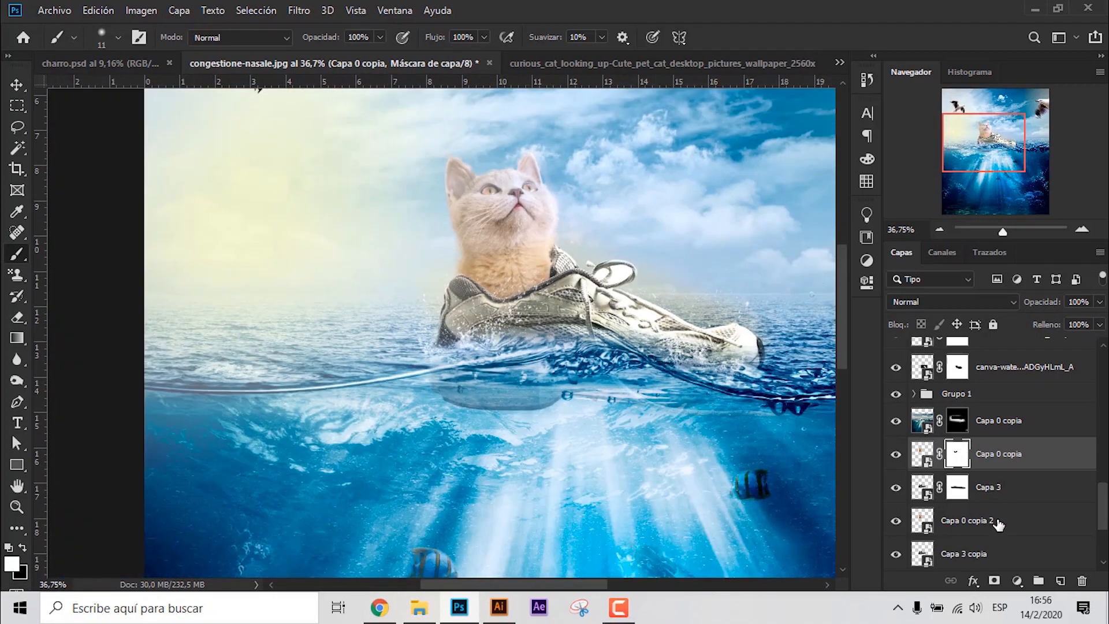
# - Scale both cat layers together to 90.05%, then shrink them slightly more to fit the shoe opening
pyautogui.keyDown('ctrl'); pyautogui.click(1000, 524); pyautogui.keyUp('ctrl')
pyautogui.click(17, 86)
pyautogui.hotkey('ctrl', 't')
pyautogui.moveTo(444, 142); pyautogui.dragTo(470, 154)
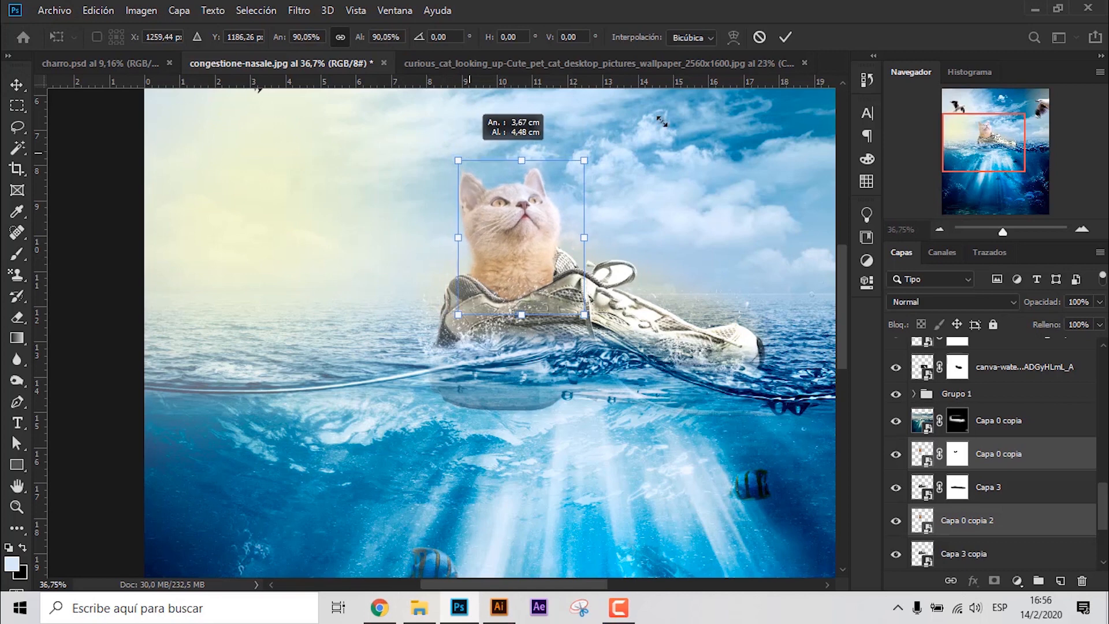
pyautogui.press('Return')
pyautogui.scroll(4, 560, 218)
pyautogui.moveTo(610, 106); pyautogui.dragTo(581, 138)
pyautogui.press('Return')
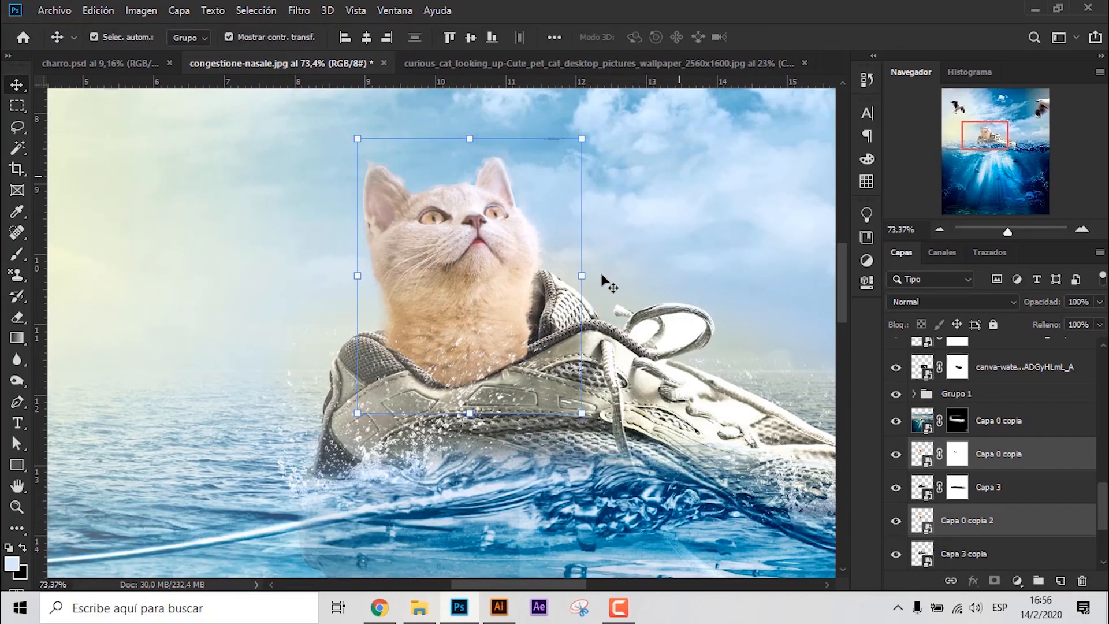
pyautogui.click(1022, 454)
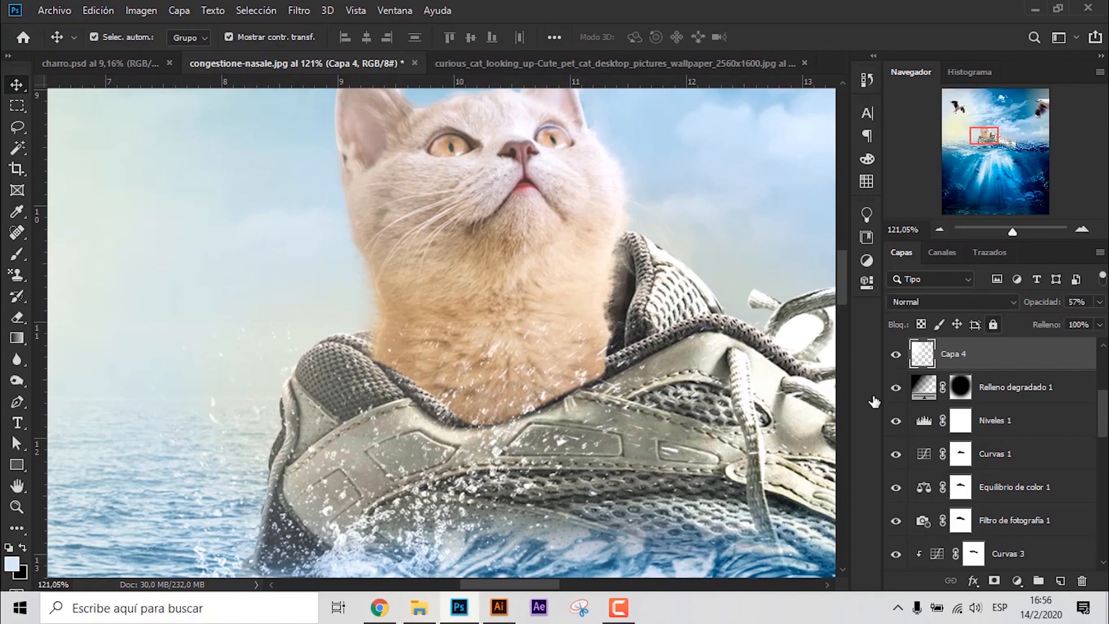
pyautogui.scroll(-5, 314, 350)
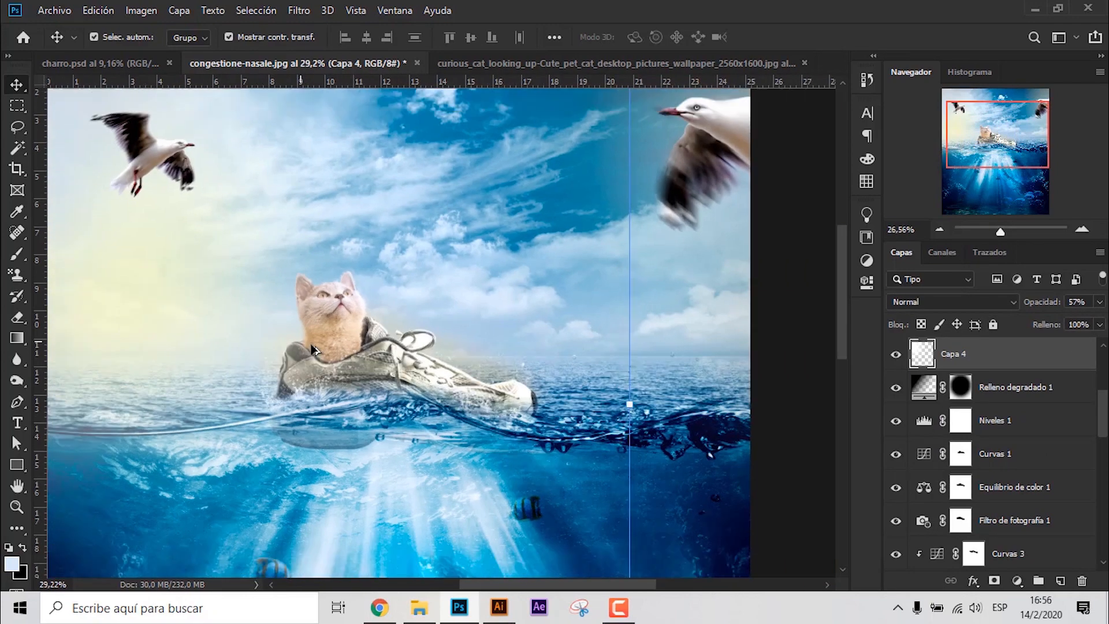
pyautogui.scroll(-3, 312, 345)
pyautogui.moveTo(444, 426); pyautogui.dragTo(351, 371)
pyautogui.click(780, 37)
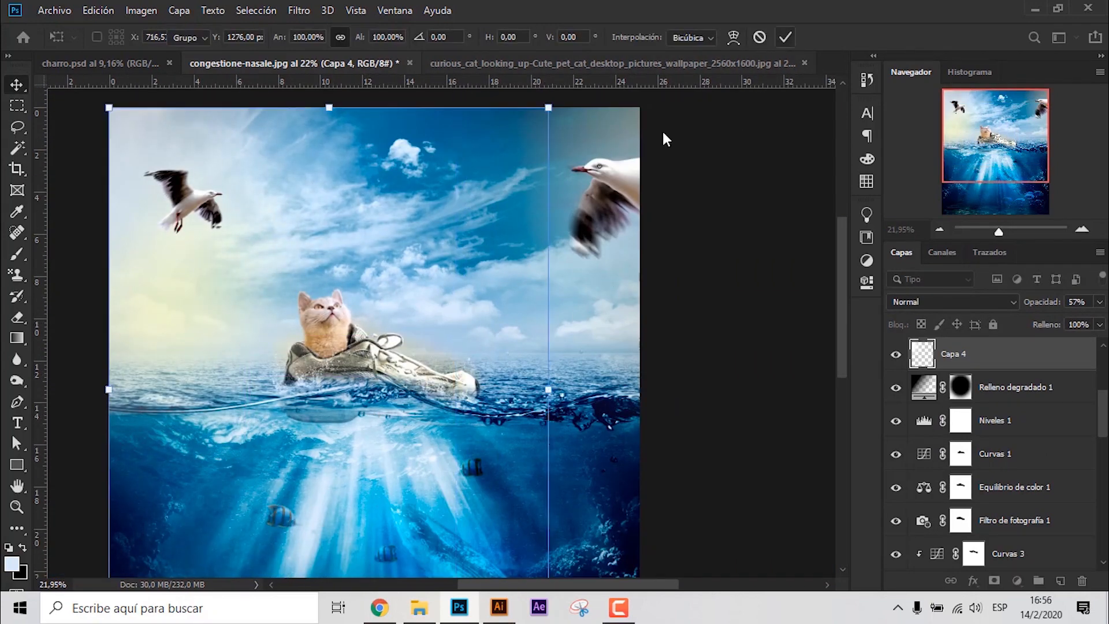
# - Delete the unmasked cat copy, Capa 0 copia 2, below the shoe layer Capa 3
pyautogui.click(983, 453)
pyautogui.scroll(-5, 991, 497)
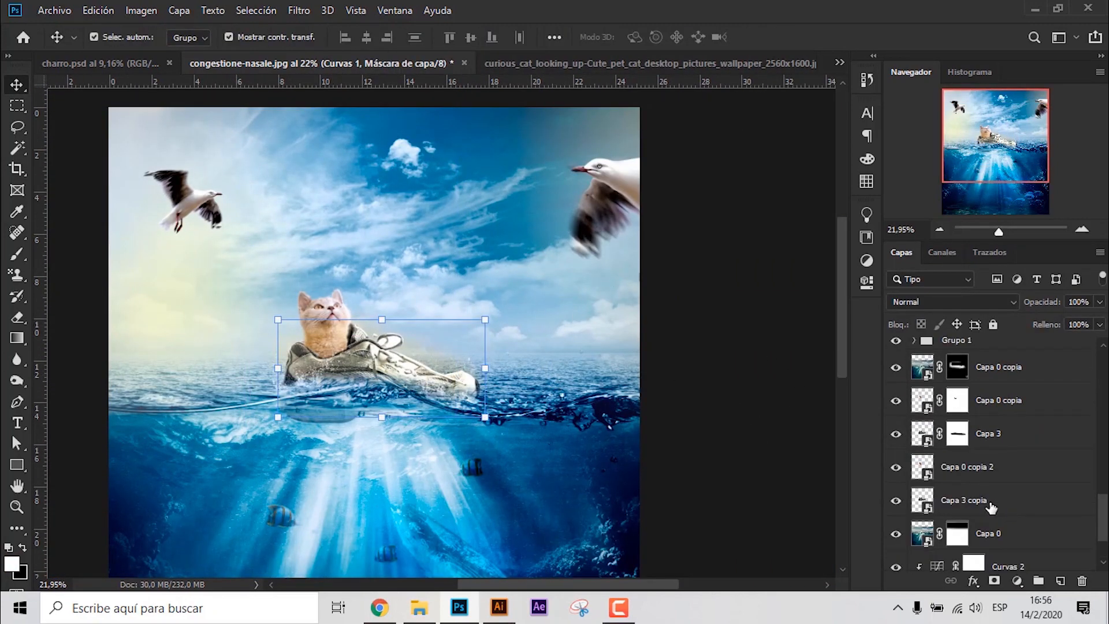
pyautogui.click(992, 505)
pyautogui.click(958, 402)
pyautogui.scroll(12, 301, 343)
pyautogui.click(989, 465)
pyautogui.press('Delete')
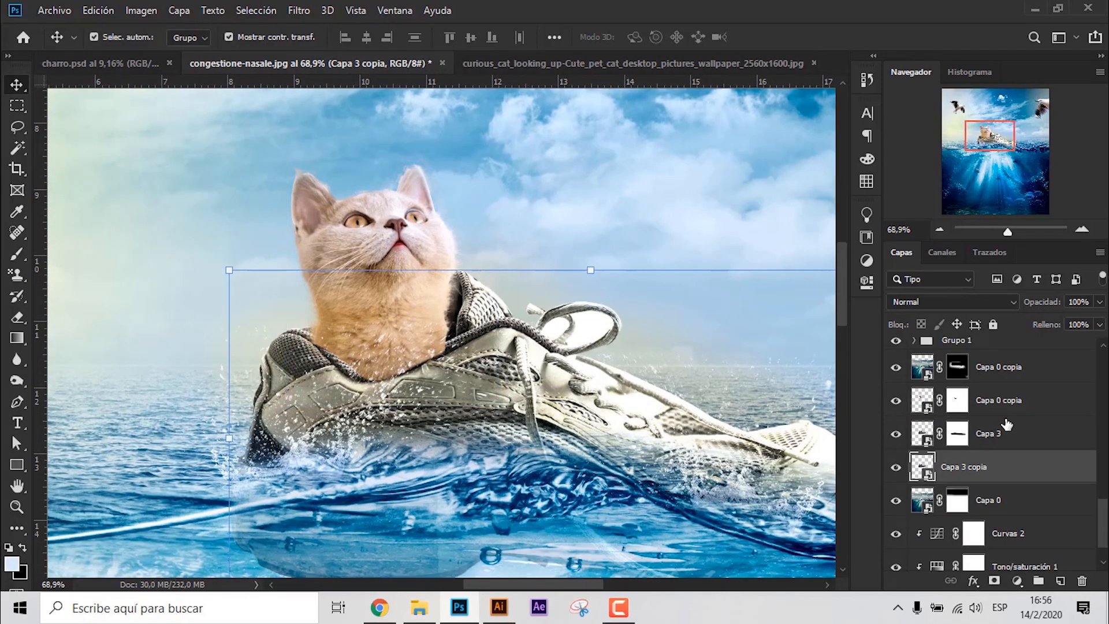
# - Repaint the cat's mask along the shoe collar with a 17 px brush so the padded rim covers the lower fur
pyautogui.click(958, 400)
pyautogui.scroll(4, 350, 344)
pyautogui.press('b')
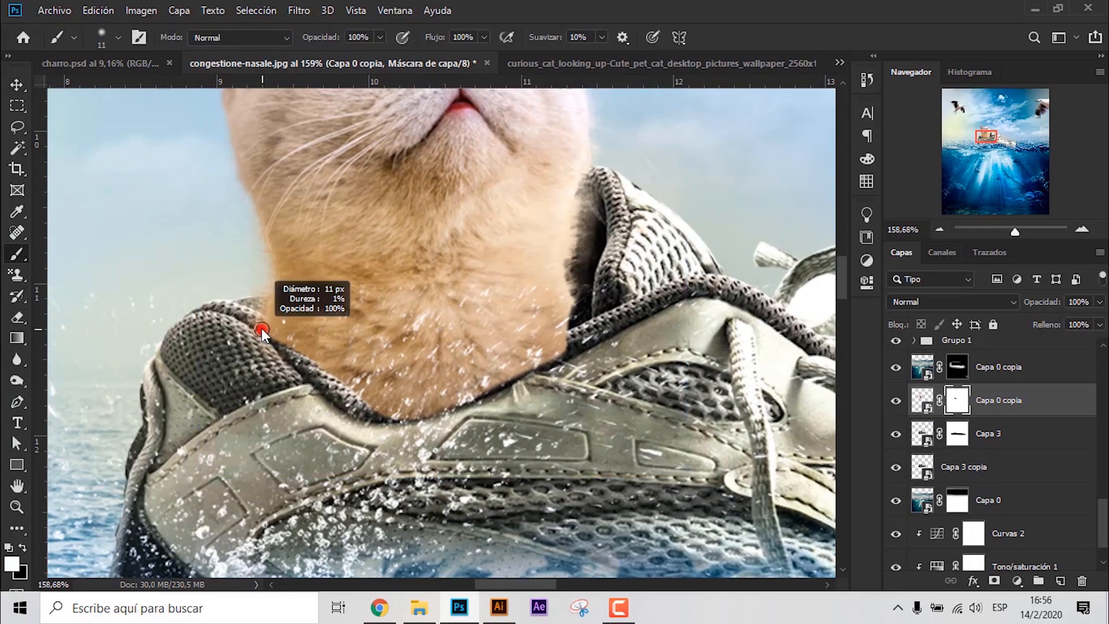
pyautogui.moveTo(262, 329); pyautogui.dragTo(265, 329)
pyautogui.moveTo(276, 345); pyautogui.dragTo(265, 330)
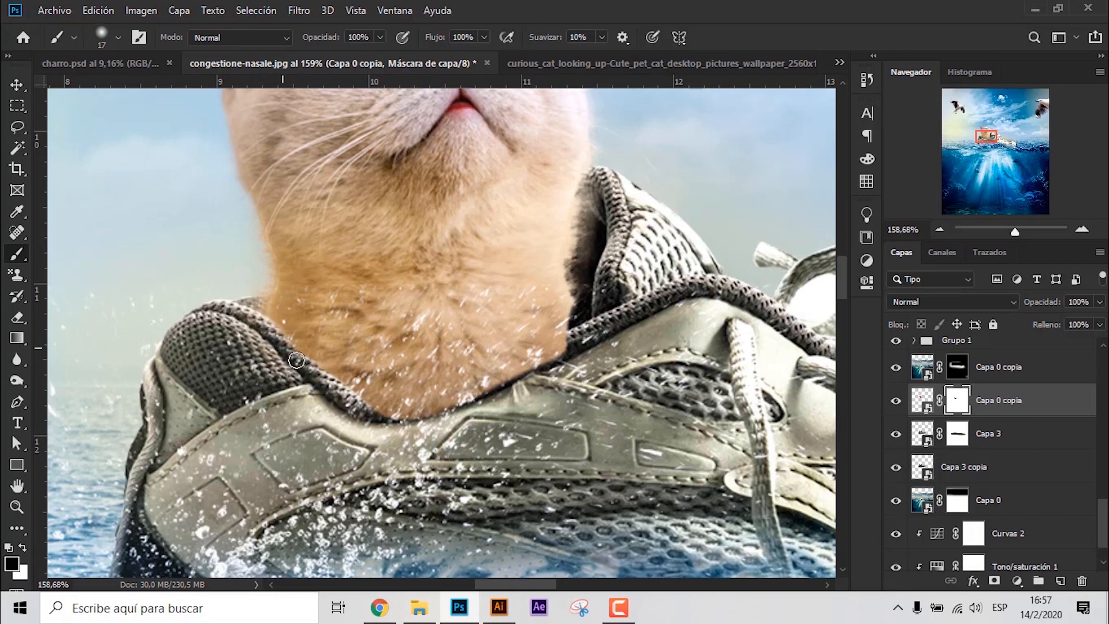
pyautogui.moveTo(355, 413)
pyautogui.mouseDown()
pyautogui.moveTo(498, 385)
pyautogui.moveTo(544, 362)
pyautogui.mouseUp()
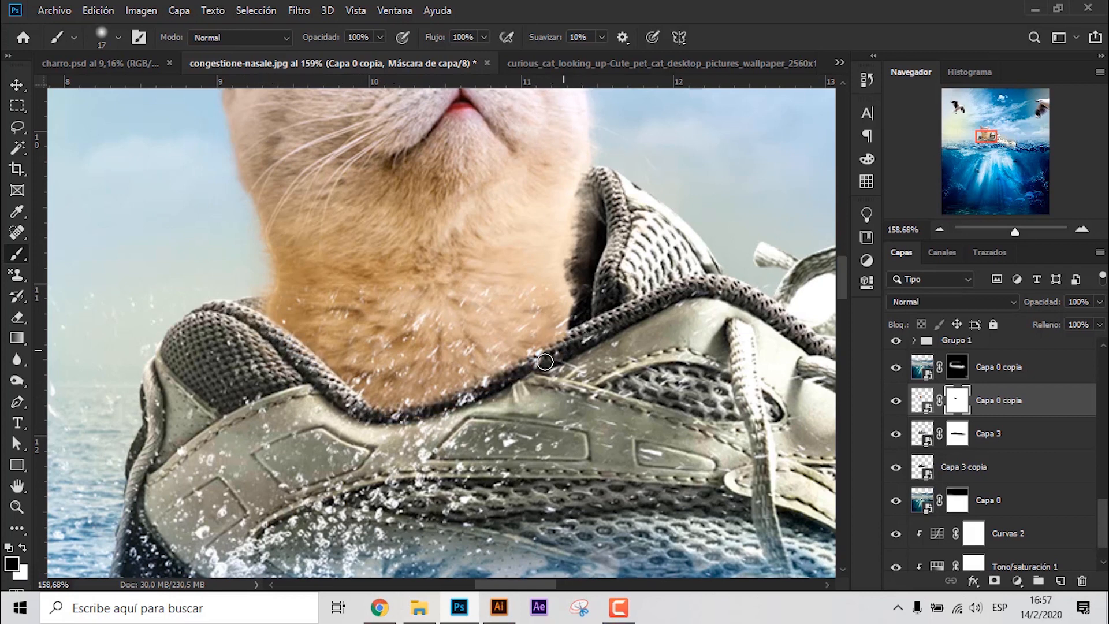
pyautogui.scroll(-1, 590, 342)
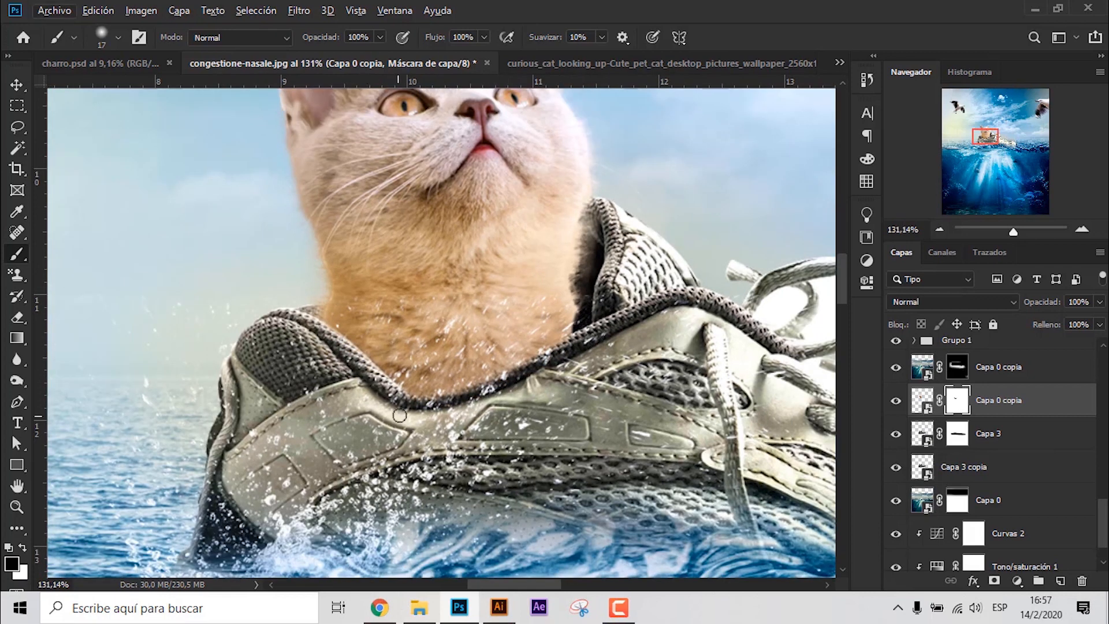
# - Add a new layer above the masked cat and paint a shadow along the shoe collar with an enlarged brush
pyautogui.scroll(-1, 400, 415)
pyautogui.click(1060, 580)
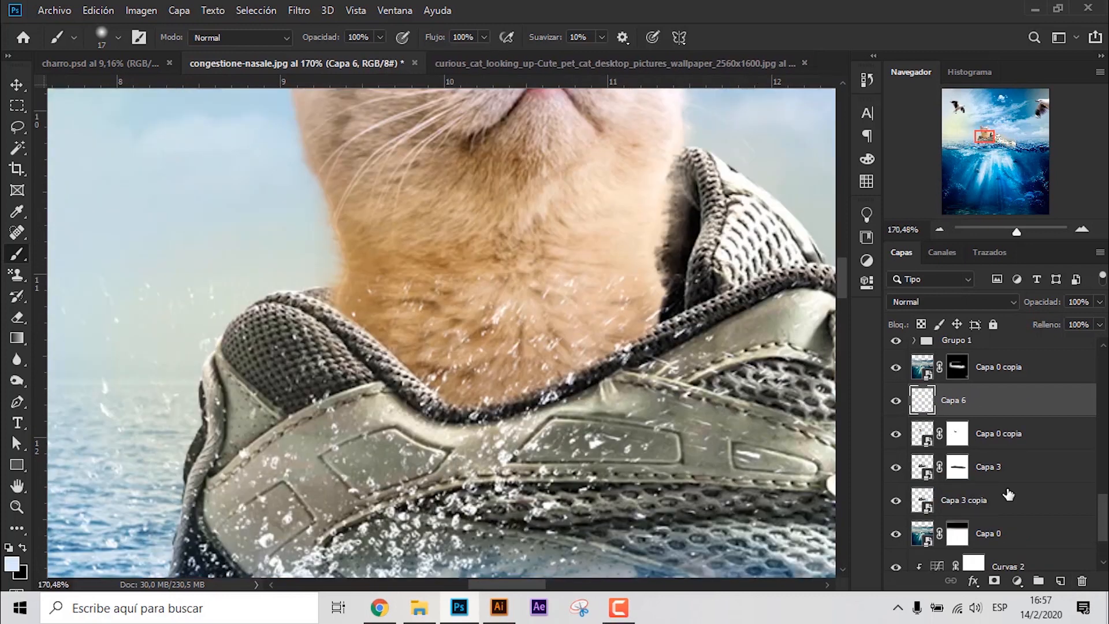
pyautogui.keyDown('alt'); pyautogui.click(1000, 413); pyautogui.keyUp('alt')
pyautogui.hotkey('ctrl', 'z')
pyautogui.press(']')
pyautogui.press(']')
pyautogui.press(']')
pyautogui.moveTo(477, 401)
pyautogui.mouseDown()
pyautogui.moveTo(344, 324)
pyautogui.moveTo(664, 335)
pyautogui.mouseUp()
# - Clip the shadow layer to the cat layer and extend the dark shading across the base of the neck
pyautogui.moveTo(1008, 413); pyautogui.dragTo(1006, 452)
pyautogui.moveTo(1016, 422); pyautogui.dragTo(1011, 391)
pyautogui.keyDown('alt'); pyautogui.click(995, 414); pyautogui.keyUp('alt')
pyautogui.moveTo(569, 356); pyautogui.dragTo(522, 365)
pyautogui.moveTo(306, 346)
pyautogui.mouseDown()
pyautogui.moveTo(284, 324)
pyautogui.moveTo(597, 369)
pyautogui.moveTo(627, 342)
pyautogui.mouseUp()
# - Set the clipped shadow layer's opacity to 93% and its blending mode to Luz suave
pyautogui.moveTo(1099, 302)
pyautogui.mouseDown()
pyautogui.moveTo(1056, 323)
pyautogui.moveTo(1094, 334)
pyautogui.mouseUp()
pyautogui.click(938, 304)
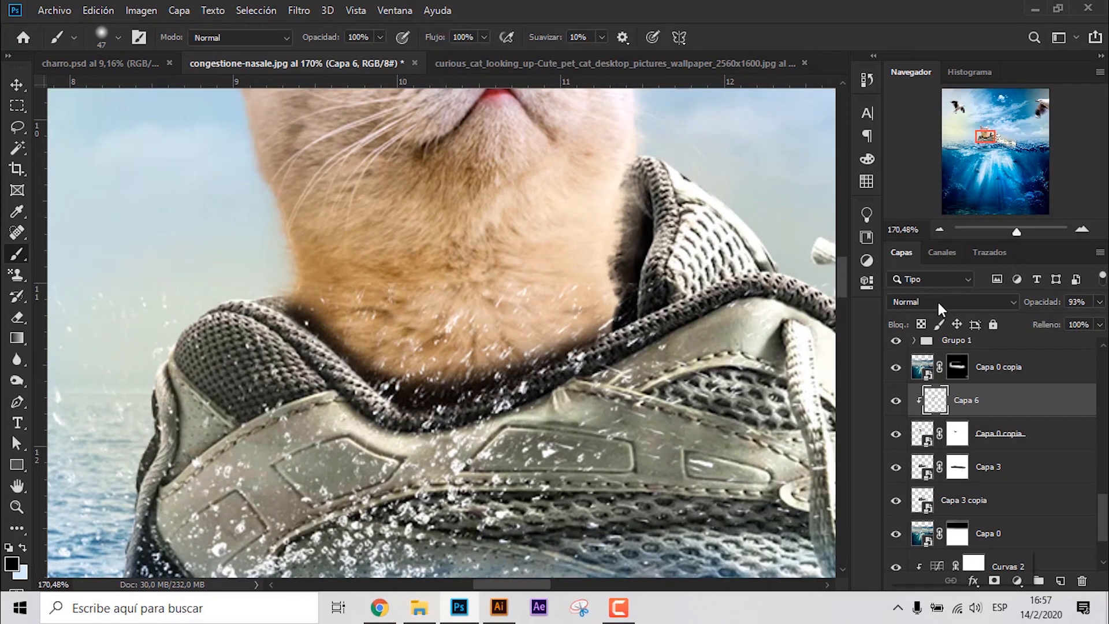
pyautogui.click(916, 392)
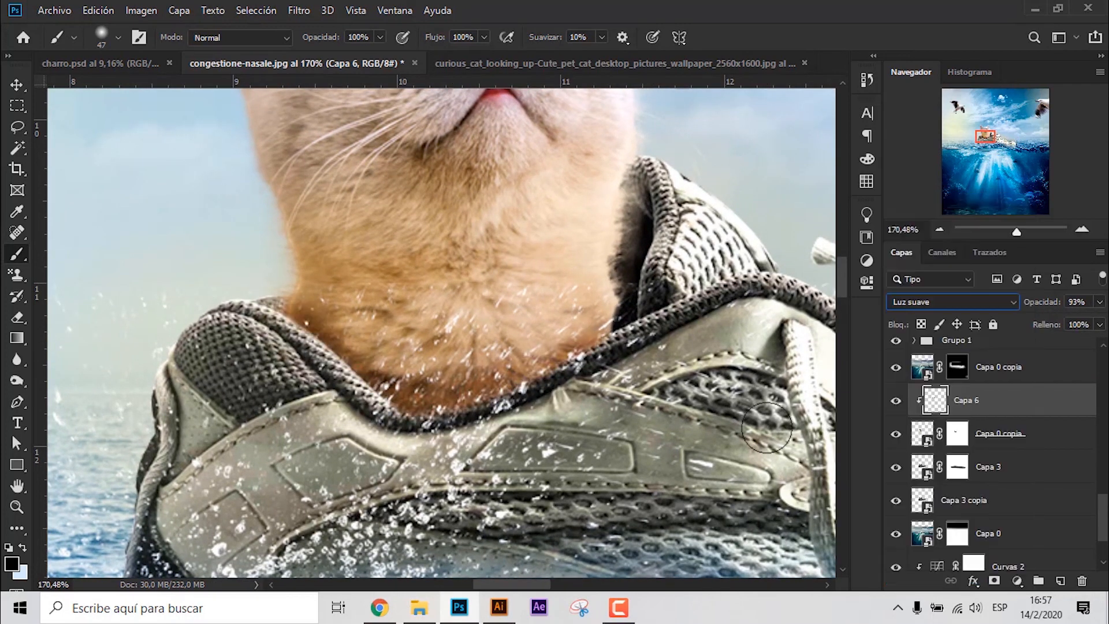
# - Add a second layer clipped to the cat and paint a darker shadow where the neck meets the shoe collar
pyautogui.click(1060, 581)
pyautogui.keyDown('alt'); pyautogui.click(991, 416); pyautogui.keyUp('alt')
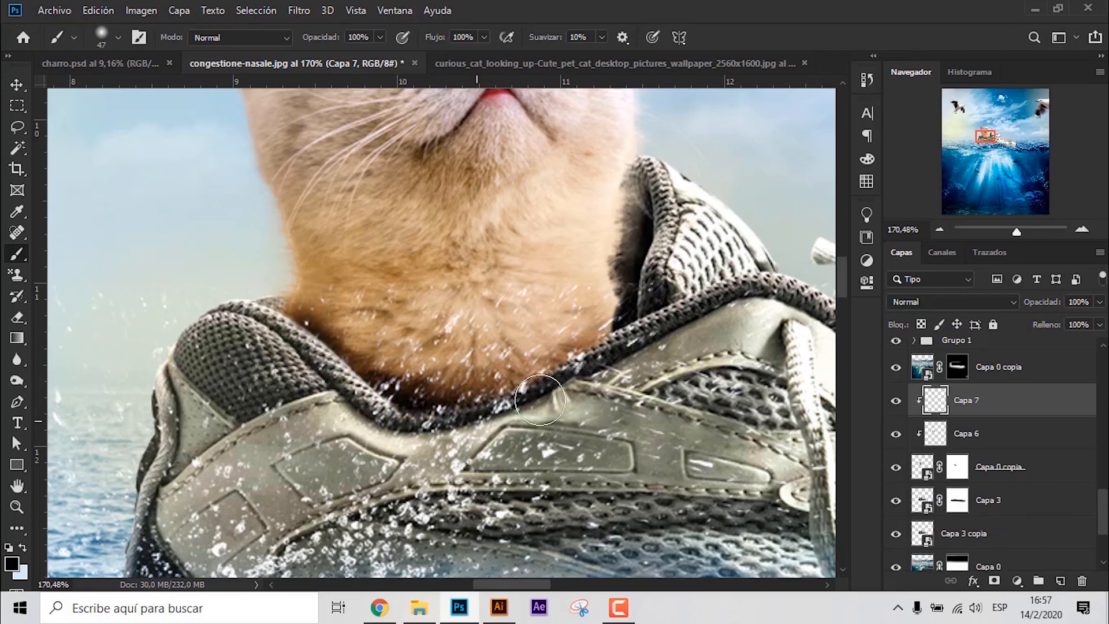
pyautogui.scroll(-5, 376, 352)
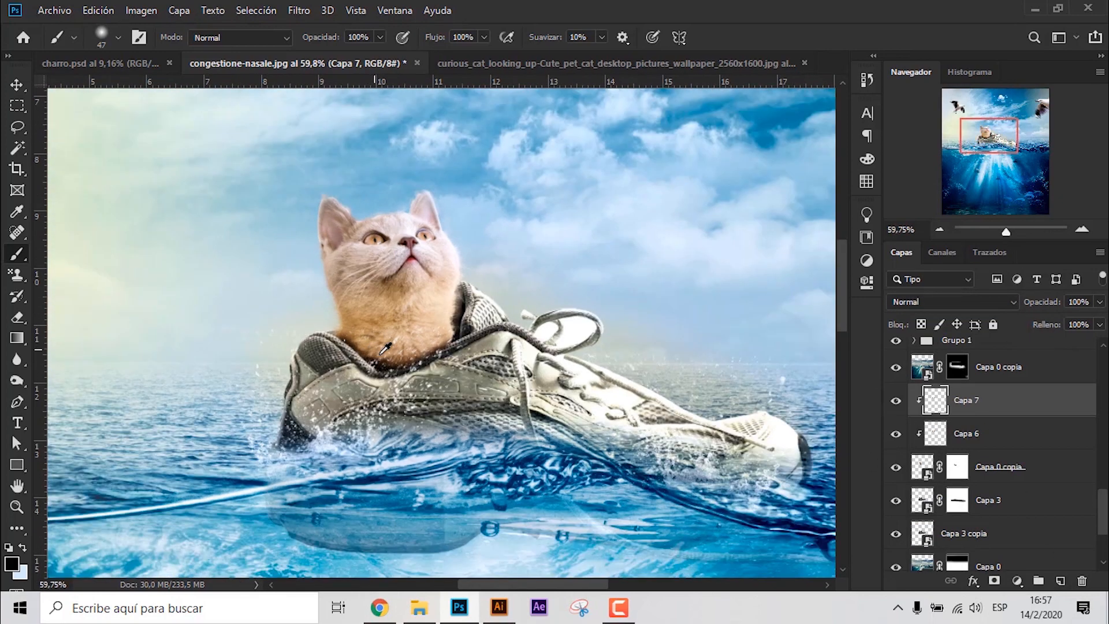
pyautogui.scroll(-5, 381, 352)
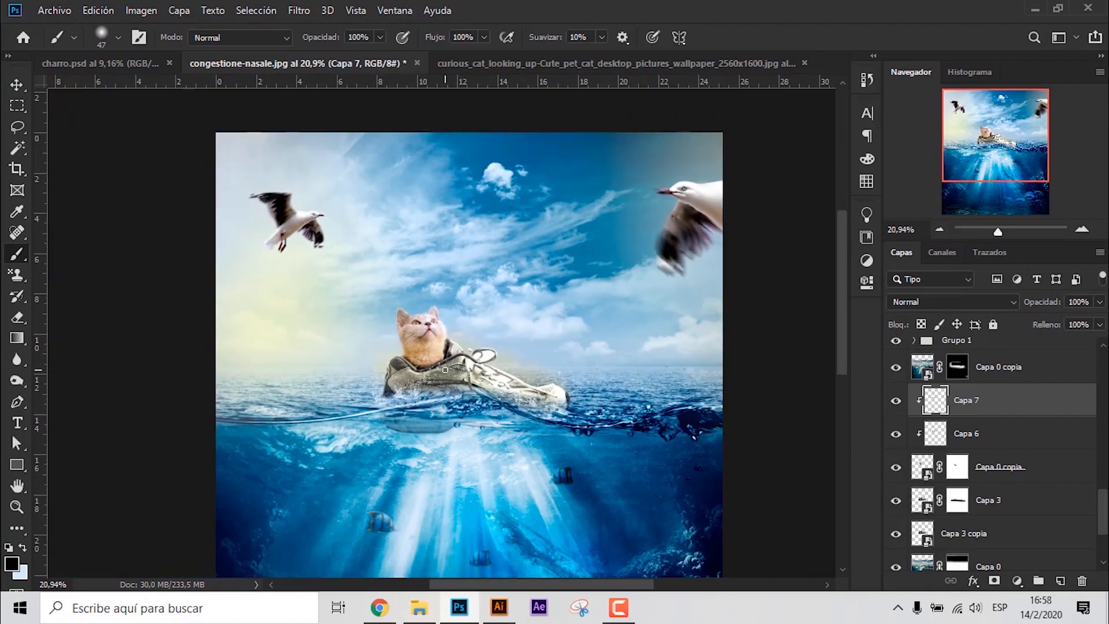
# - Select the masked cat layer with its two shadow layers and scale them down slightly together
pyautogui.click(17, 85)
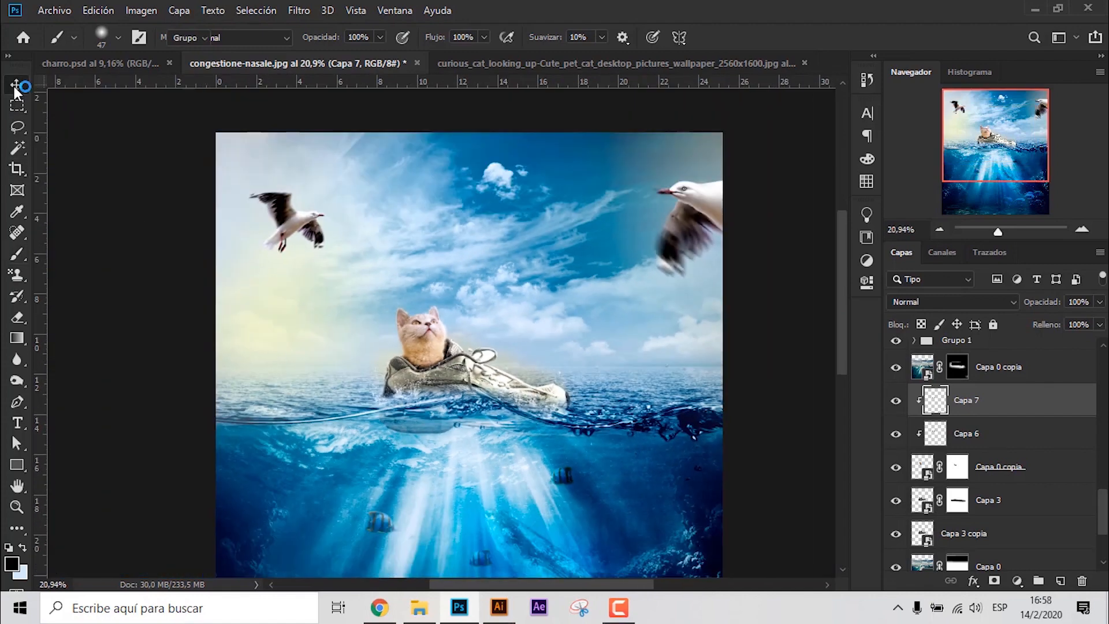
pyautogui.scroll(4, 439, 330)
pyautogui.keyDown('ctrl'); pyautogui.click(983, 434); pyautogui.keyUp('ctrl')
pyautogui.keyDown('ctrl'); pyautogui.click(1003, 465); pyautogui.keyUp('ctrl')
pyautogui.hotkey('ctrl', 't')
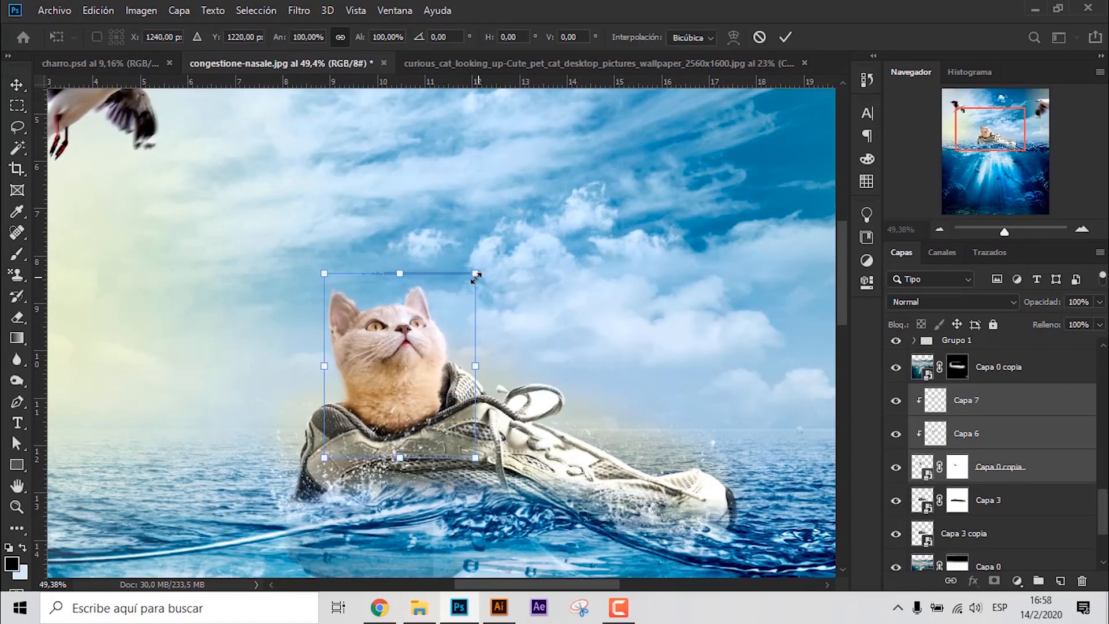
pyautogui.moveTo(475, 276); pyautogui.dragTo(471, 281)
pyautogui.click(796, 36)
pyautogui.scroll(1, 334, 381)
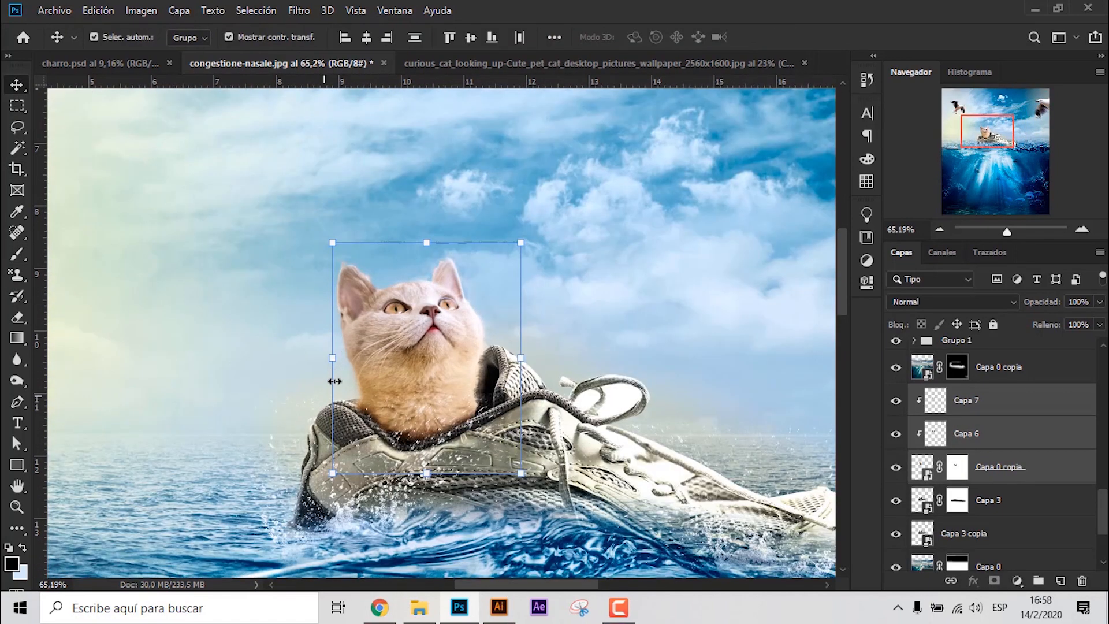
# - Activate the shoe layer Capa 3's mask and reduce the brush to 9 px for work inside the lace loop
pyautogui.scroll(2, 424, 325)
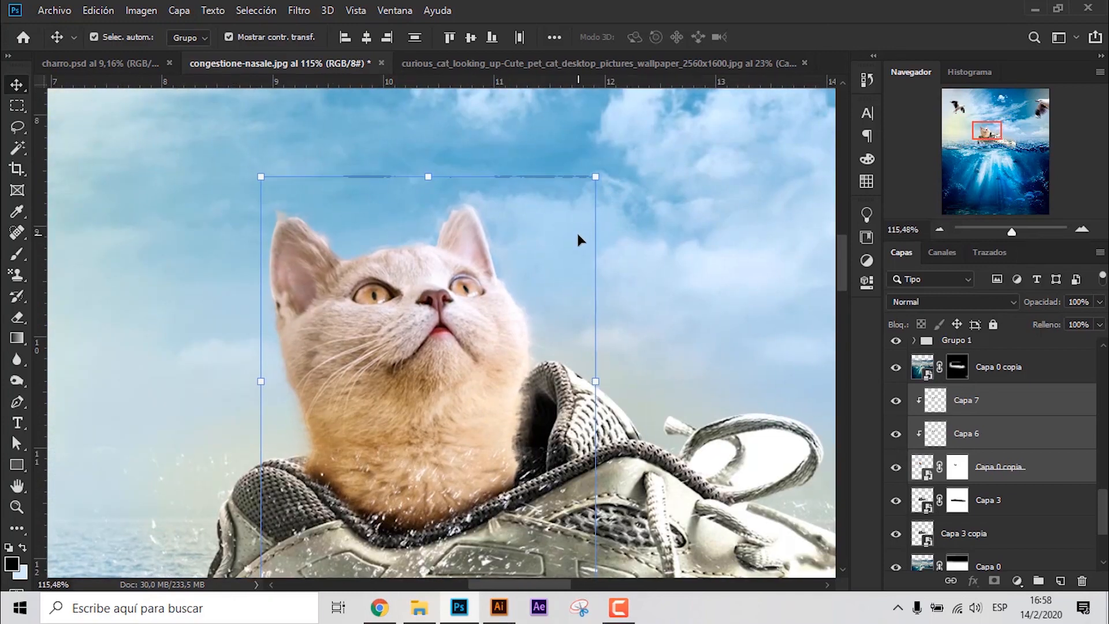
pyautogui.click(1023, 475)
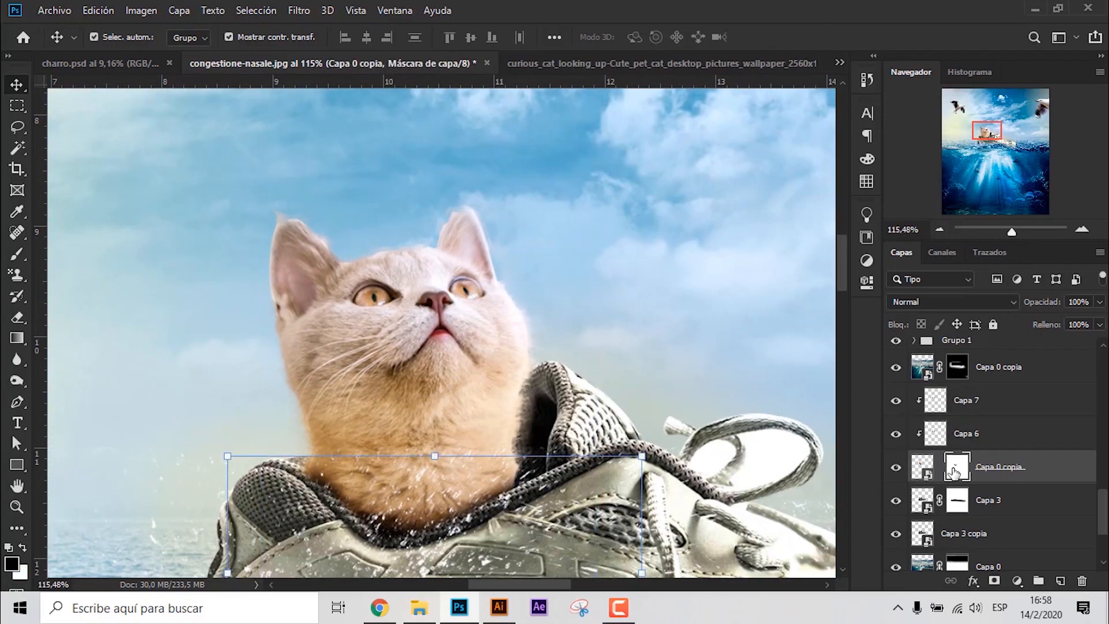
pyautogui.press('b')
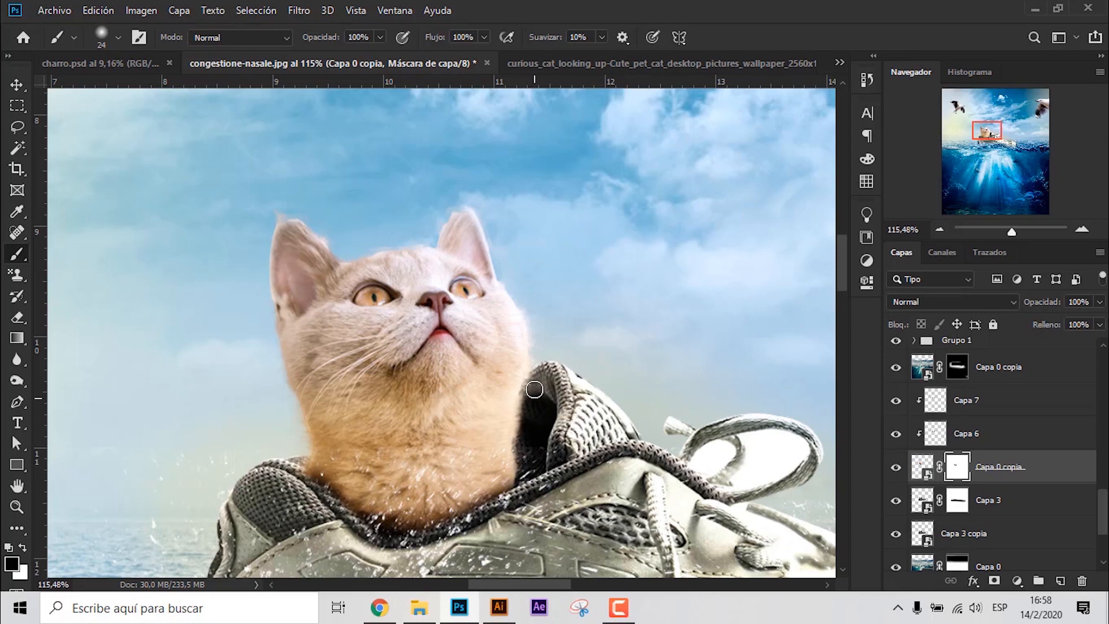
pyautogui.scroll(-2, 575, 399)
pyautogui.scroll(5, 729, 459)
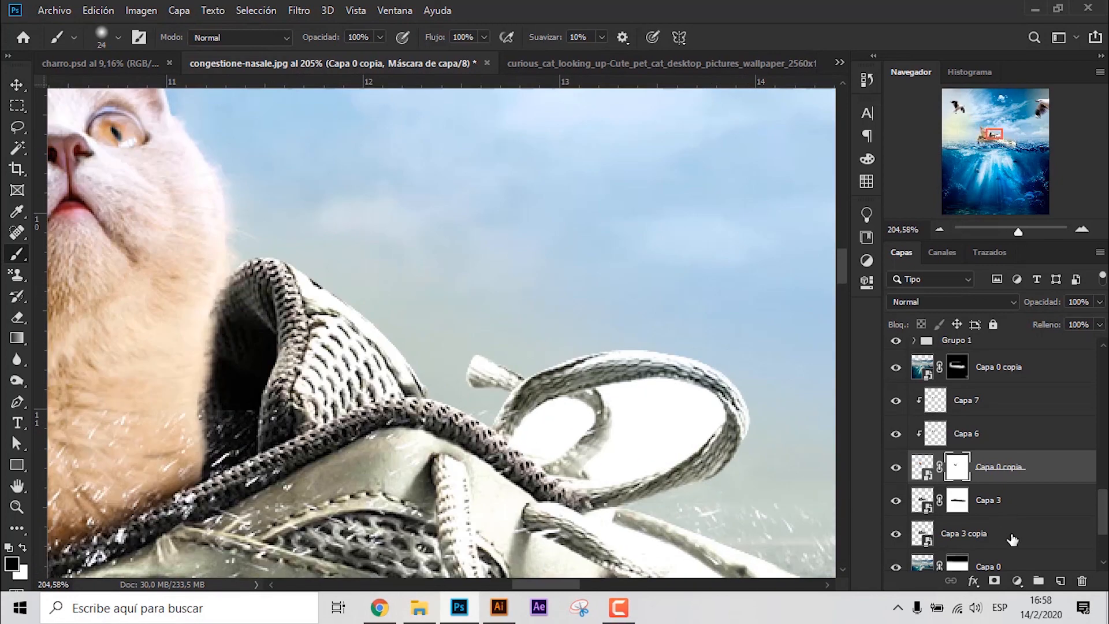
pyautogui.click(1013, 539)
pyautogui.click(959, 504)
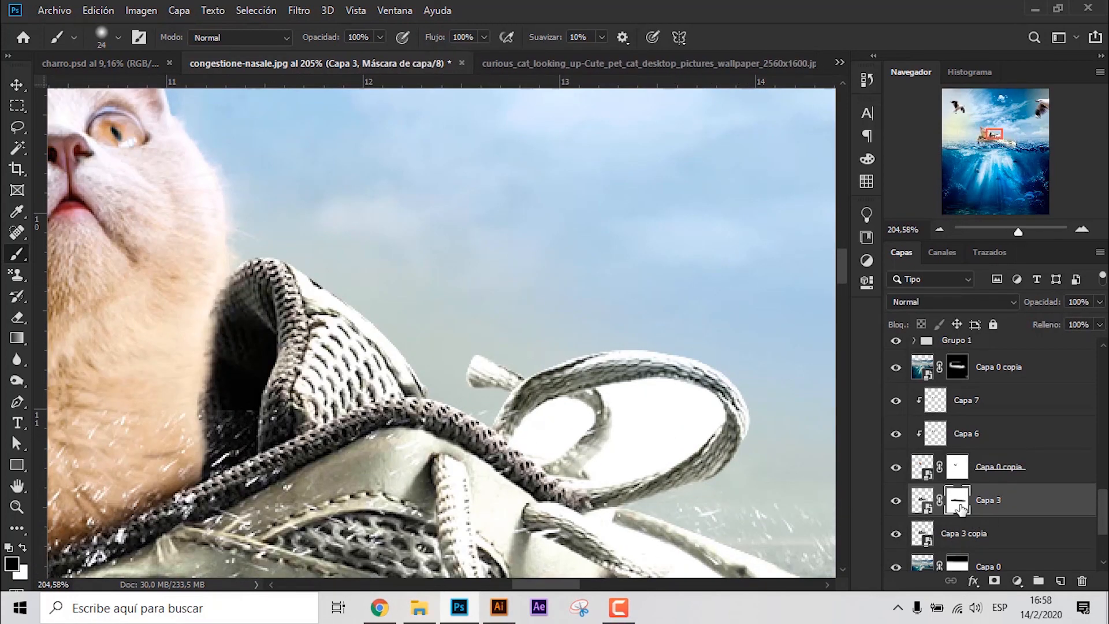
pyautogui.press('[')
pyautogui.press('[')
pyautogui.press('[')
pyautogui.press('[')
# - Add a layer mask to Capa 3 copia and brush away part of the white area inside the large lace loop
pyautogui.click(988, 533)
pyautogui.click(995, 581)
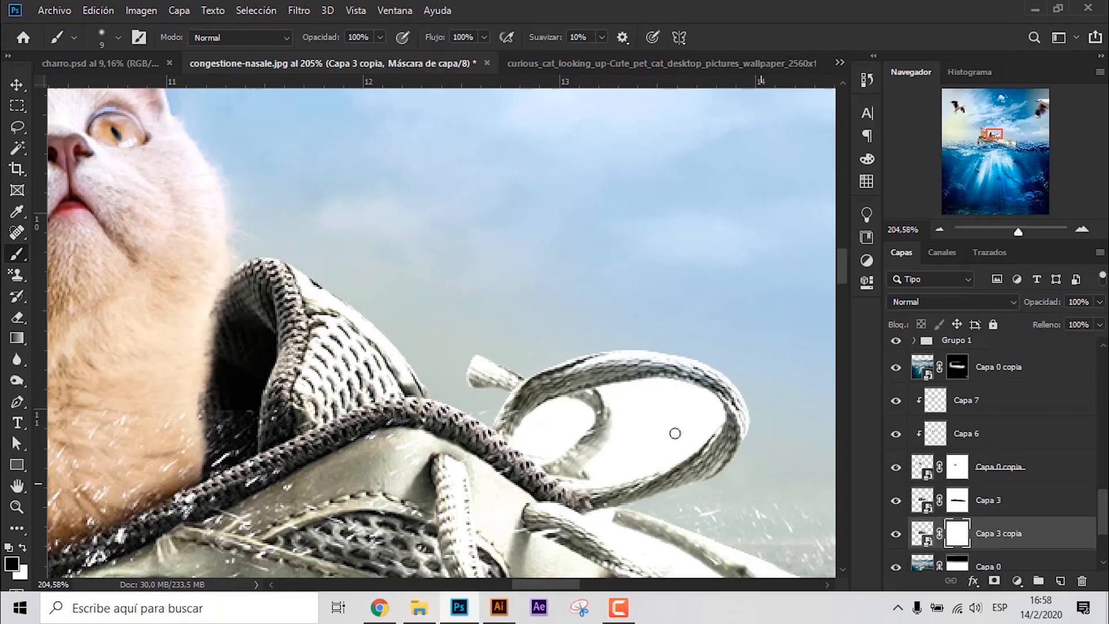
pyautogui.moveTo(673, 433); pyautogui.dragTo(673, 430)
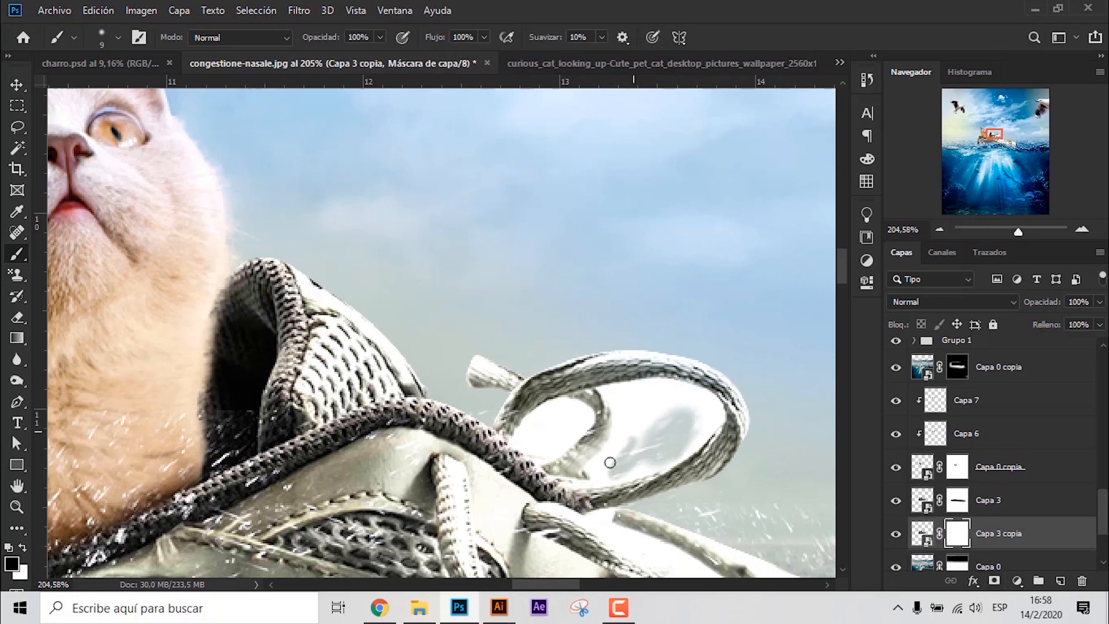
pyautogui.click(958, 501)
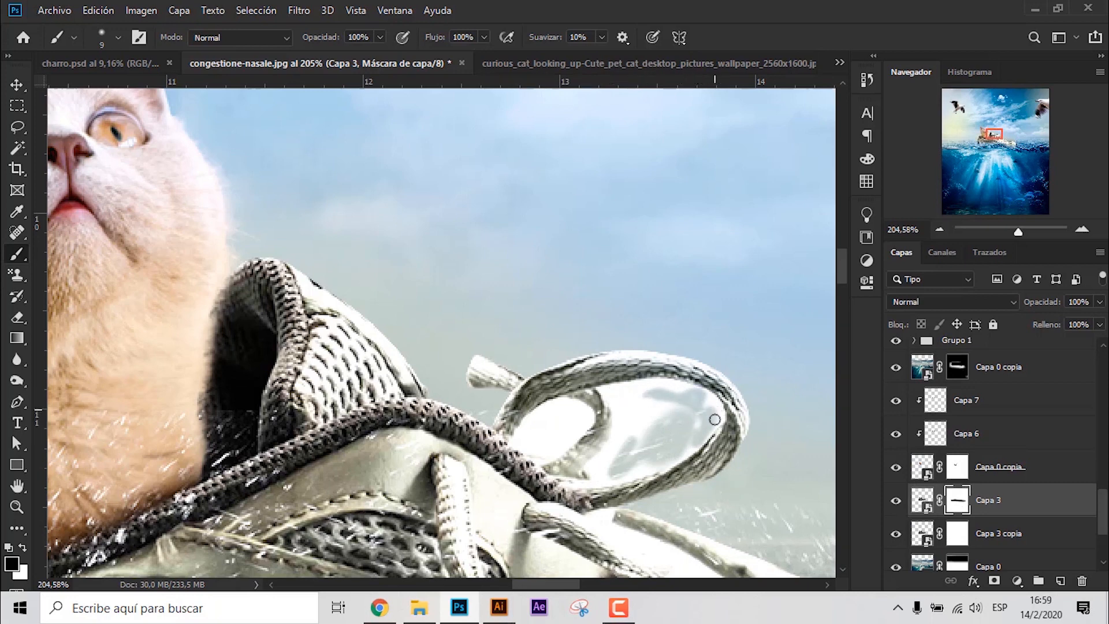
# - Trace the large white opening of the shoelace loop as a Pen shape with no fill
pyautogui.scroll(4, 682, 406)
pyautogui.click(16, 85)
pyautogui.click(17, 402)
pyautogui.scroll(4, 579, 418)
pyautogui.click(523, 341)
pyautogui.moveTo(744, 333); pyautogui.dragTo(790, 348)
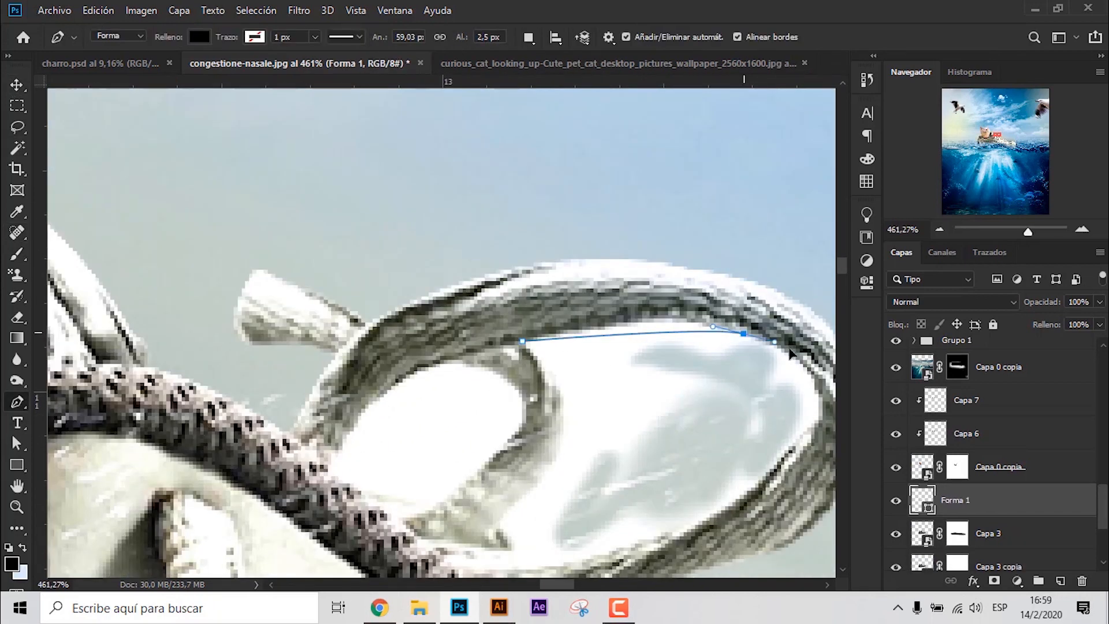
pyautogui.moveTo(819, 400); pyautogui.dragTo(766, 481)
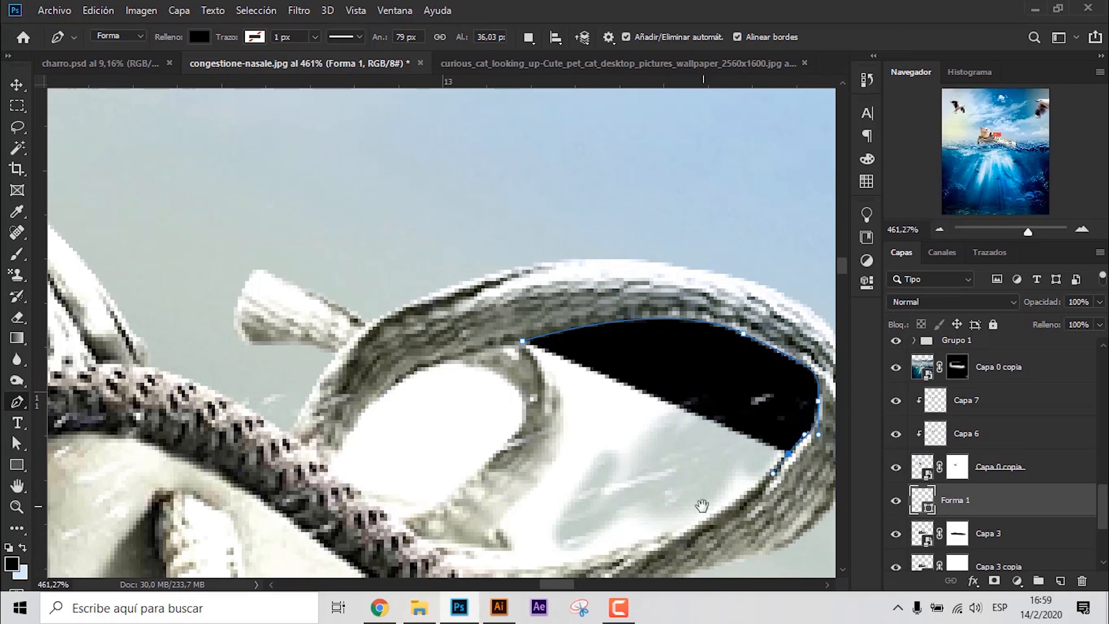
pyautogui.moveTo(701, 505); pyautogui.dragTo(681, 364)
pyautogui.moveTo(668, 387); pyautogui.dragTo(623, 409)
pyautogui.click(450, 420)
pyautogui.moveTo(536, 421); pyautogui.dragTo(478, 356)
pyautogui.moveTo(477, 356); pyautogui.dragTo(465, 428)
pyautogui.click(200, 37)
pyautogui.click(130, 68)
pyautogui.moveTo(532, 346); pyautogui.dragTo(524, 284)
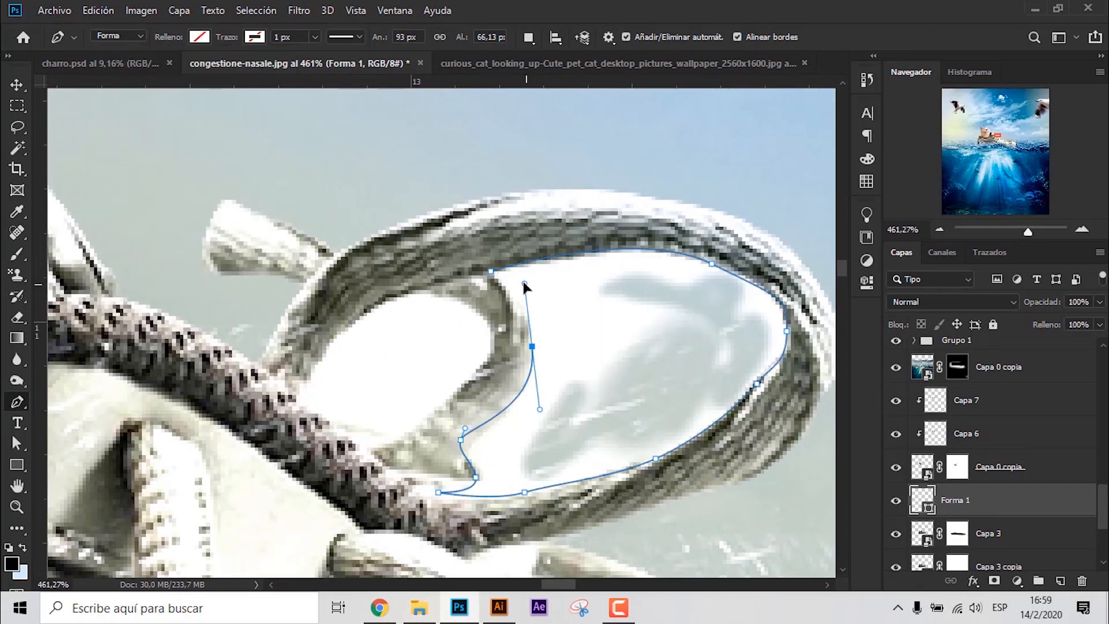
pyautogui.moveTo(494, 416); pyautogui.dragTo(491, 373)
# - Trace the smaller white opening of the shoelace loop as a second closed Pen shape
pyautogui.click(399, 445)
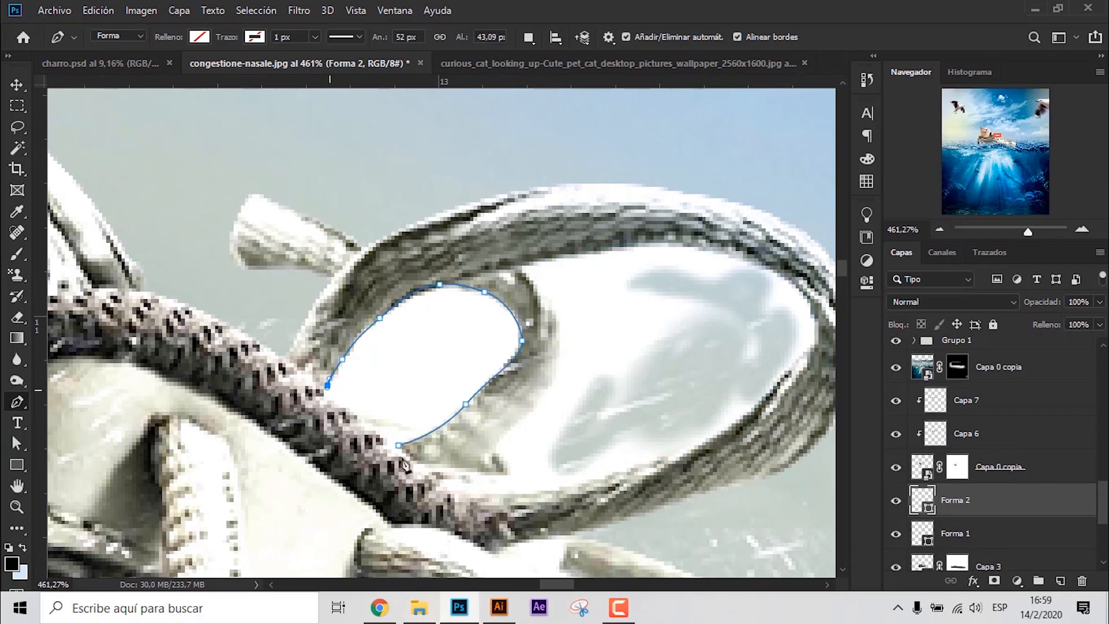
pyautogui.click(365, 419)
pyautogui.click(399, 446)
pyautogui.moveTo(480, 437); pyautogui.dragTo(394, 399)
pyautogui.press('v')
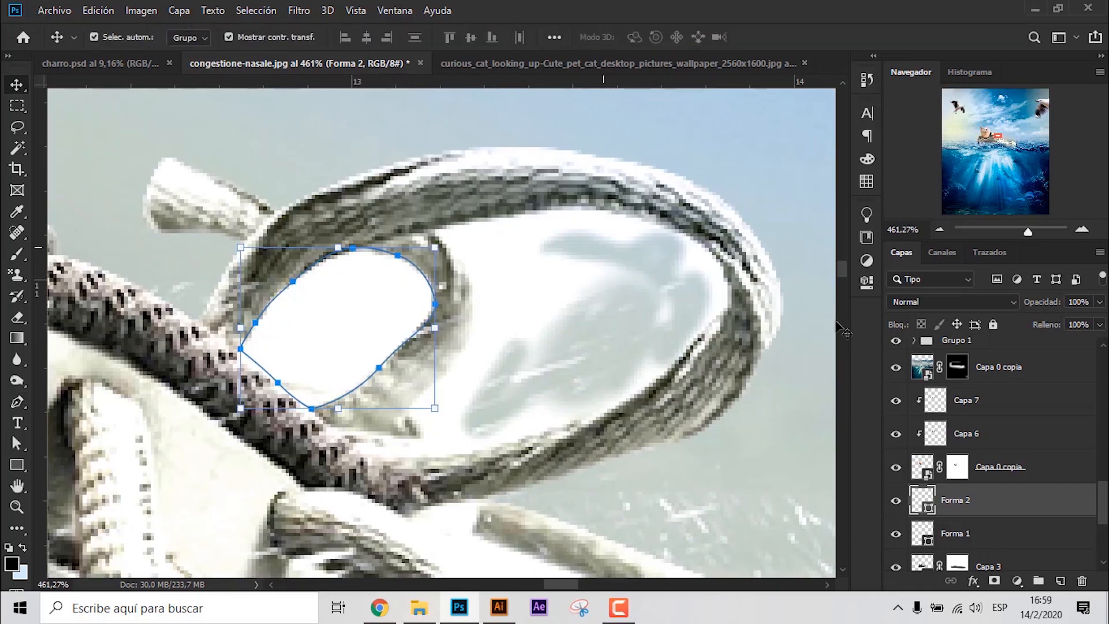
# - Load both lace-opening shapes as a selection and paint it black on the masks of Capa 3 and Capa 3 copia
pyautogui.keyDown('ctrl'); pyautogui.click(928, 510); pyautogui.keyUp('ctrl')
pyautogui.keyDown('ctrl'); pyautogui.keyDown('shift'); pyautogui.click(929, 541); pyautogui.keyUp('shift'); pyautogui.keyUp('ctrl')
pyautogui.click(987, 560)
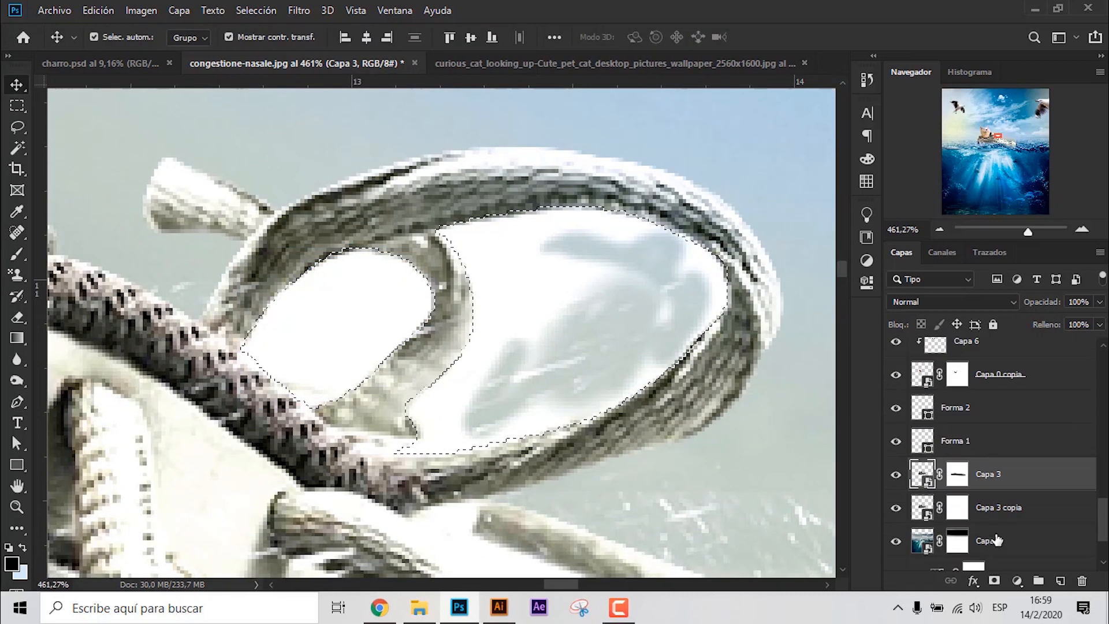
pyautogui.click(957, 474)
pyautogui.press('b')
pyautogui.moveTo(492, 261)
pyautogui.mouseDown()
pyautogui.moveTo(339, 396)
pyautogui.moveTo(555, 247)
pyautogui.moveTo(324, 497)
pyautogui.mouseUp()
pyautogui.click(958, 510)
pyautogui.moveTo(358, 306)
pyautogui.mouseDown()
pyautogui.moveTo(310, 405)
pyautogui.moveTo(651, 333)
pyautogui.moveTo(349, 287)
pyautogui.mouseUp()
# - Clear the selection and delete the helper shape layers Forma 1 and Forma 2
pyautogui.press('v')
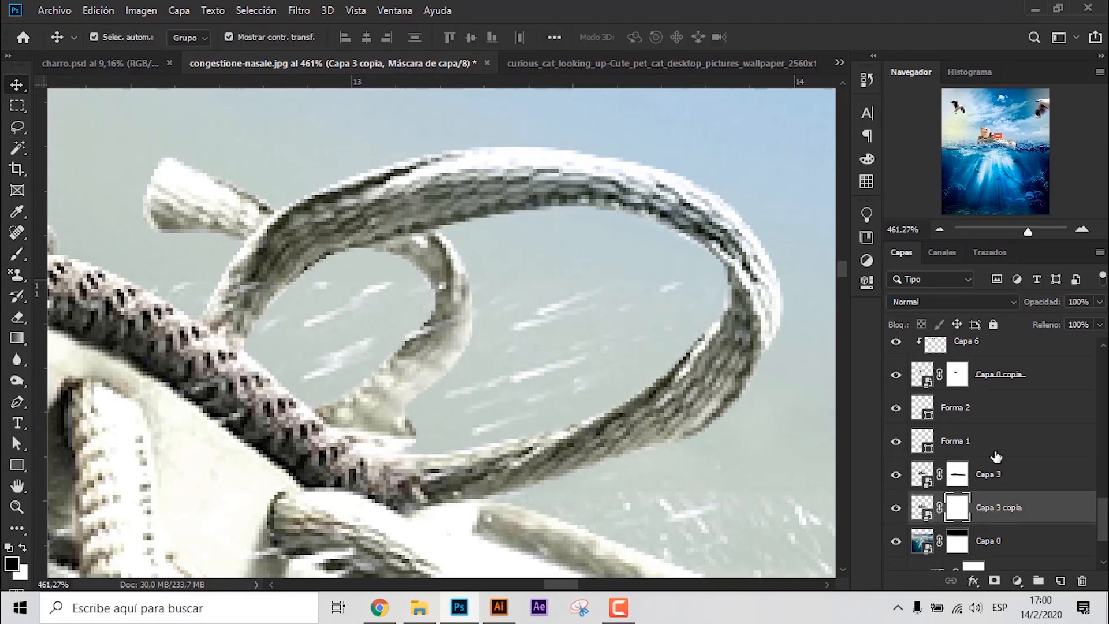
pyautogui.click(994, 474)
pyautogui.scroll(-5, 409, 387)
pyautogui.scroll(-6, 410, 382)
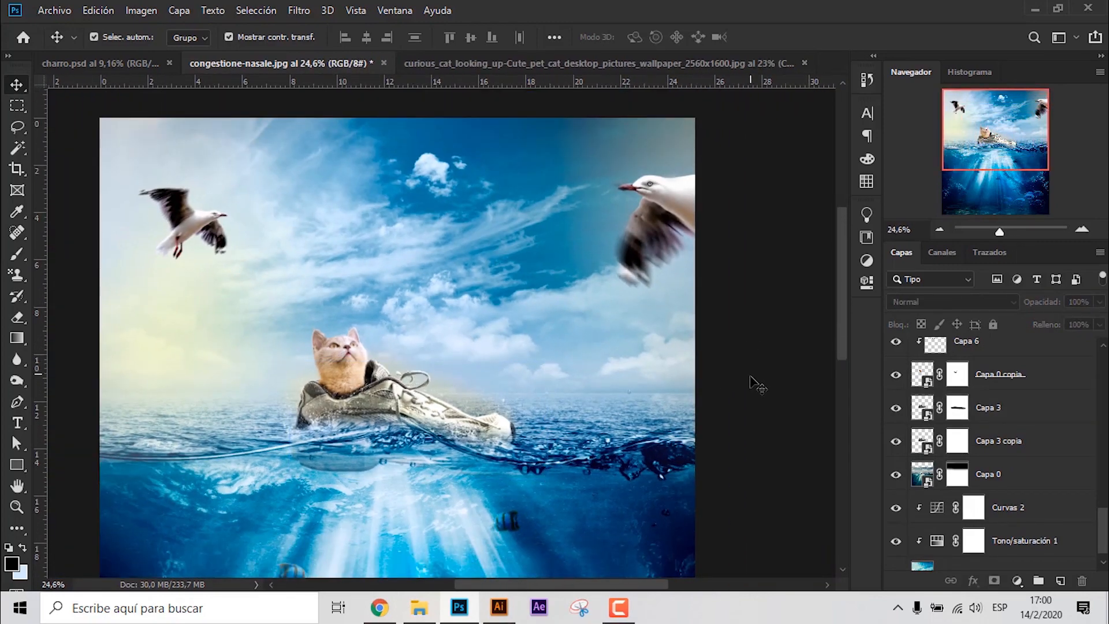
# - Move the smaller seagull slightly down and to the right in the sky
pyautogui.click(174, 234)
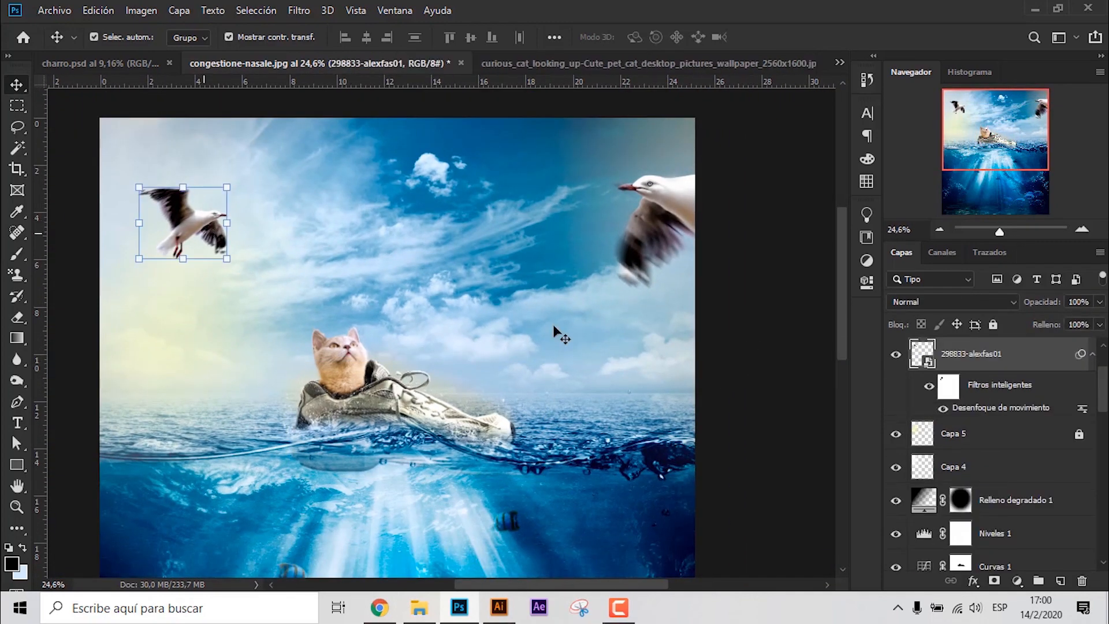
pyautogui.moveTo(183, 251); pyautogui.dragTo(233, 227)
pyautogui.scroll(-1, 393, 316)
pyautogui.click(665, 335)
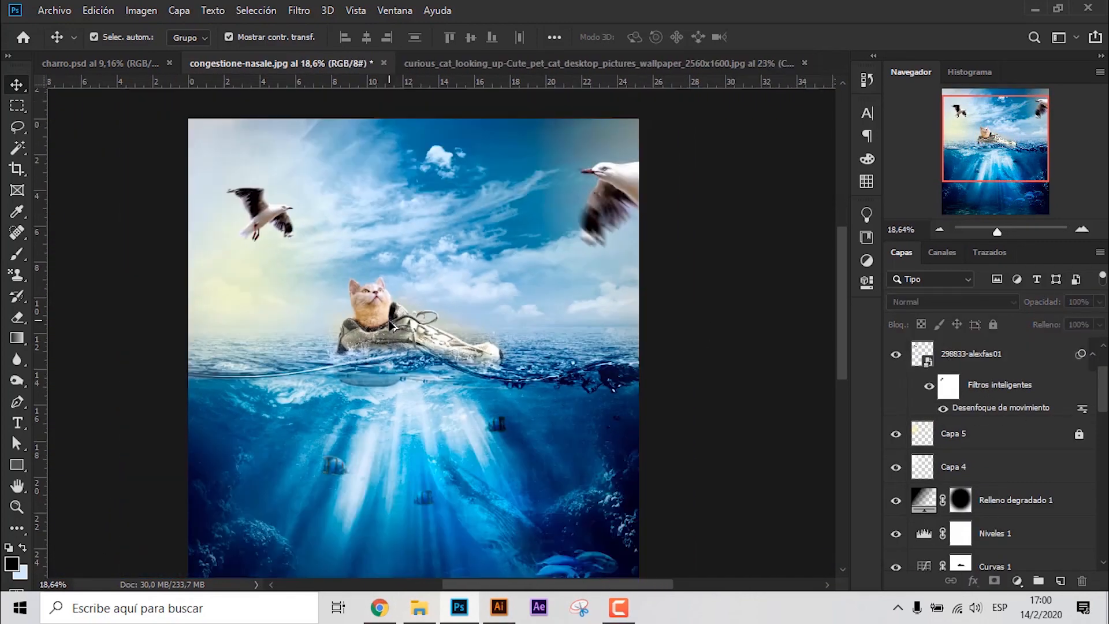
# - Duplicate the water splash layer at the shoe's toe and move the copy over the waterline by the heel
pyautogui.scroll(-1, 661, 342)
pyautogui.scroll(5, 549, 329)
pyautogui.click(586, 390)
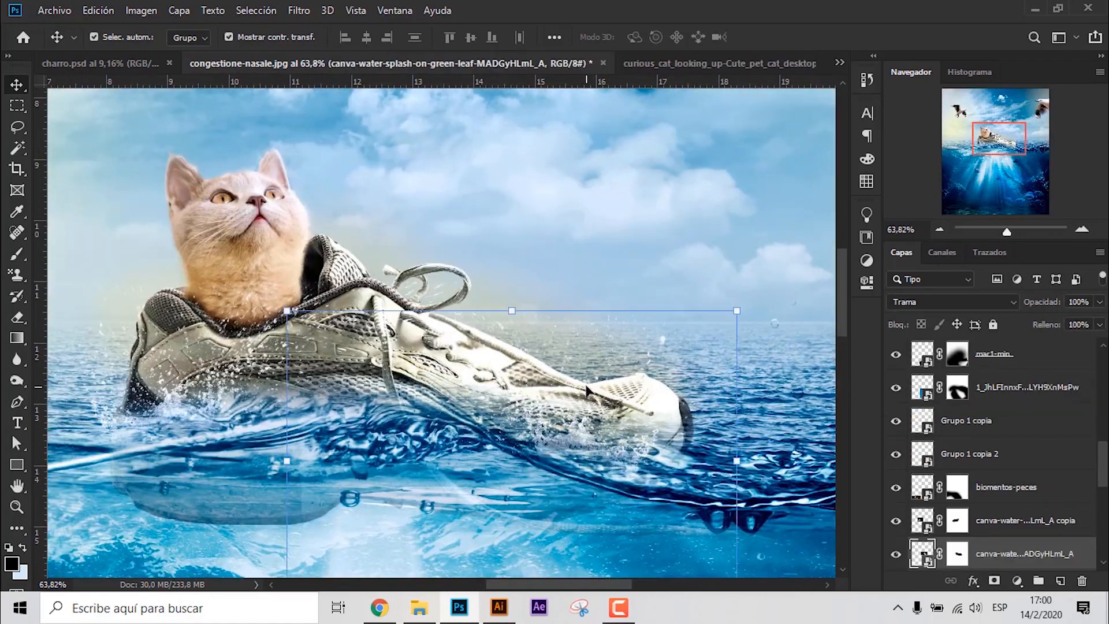
pyautogui.hotkey('ctrl', 'j')
pyautogui.moveTo(633, 455); pyautogui.dragTo(460, 429)
pyautogui.press('Return')
pyautogui.scroll(-3, 359, 361)
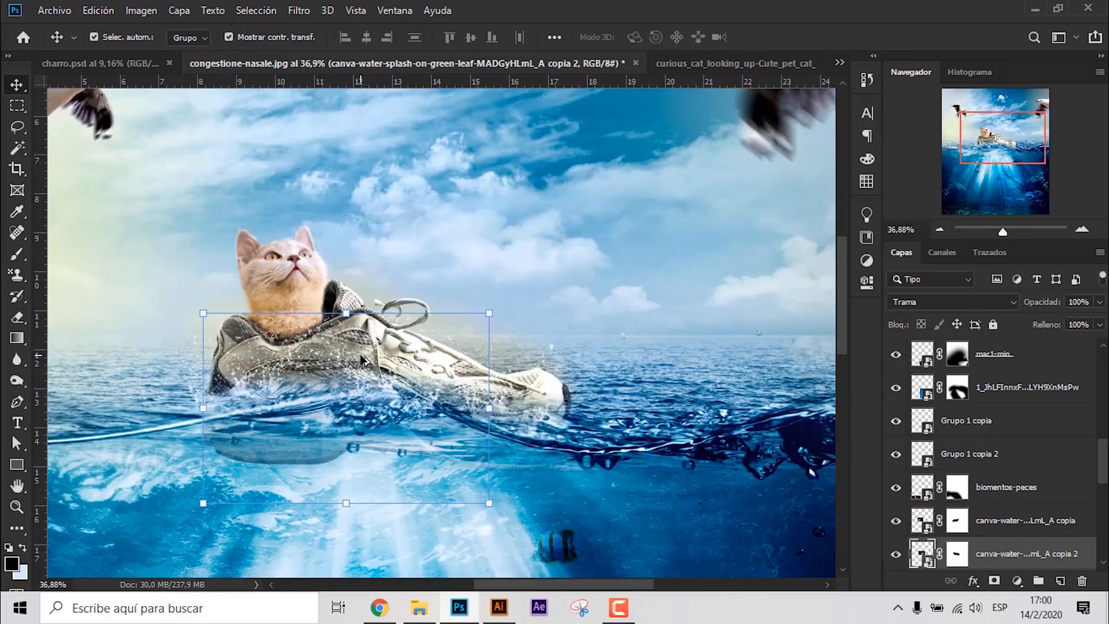
# - Paint a soft pale glow behind the cat on a new layer above Capa 0, using a 782 px brush and Superponer blending
pyautogui.click(792, 451)
pyautogui.scroll(-7, 1047, 525)
pyautogui.click(1016, 422)
pyautogui.keyDown('ctrl'); pyautogui.click(1060, 581); pyautogui.keyUp('ctrl')
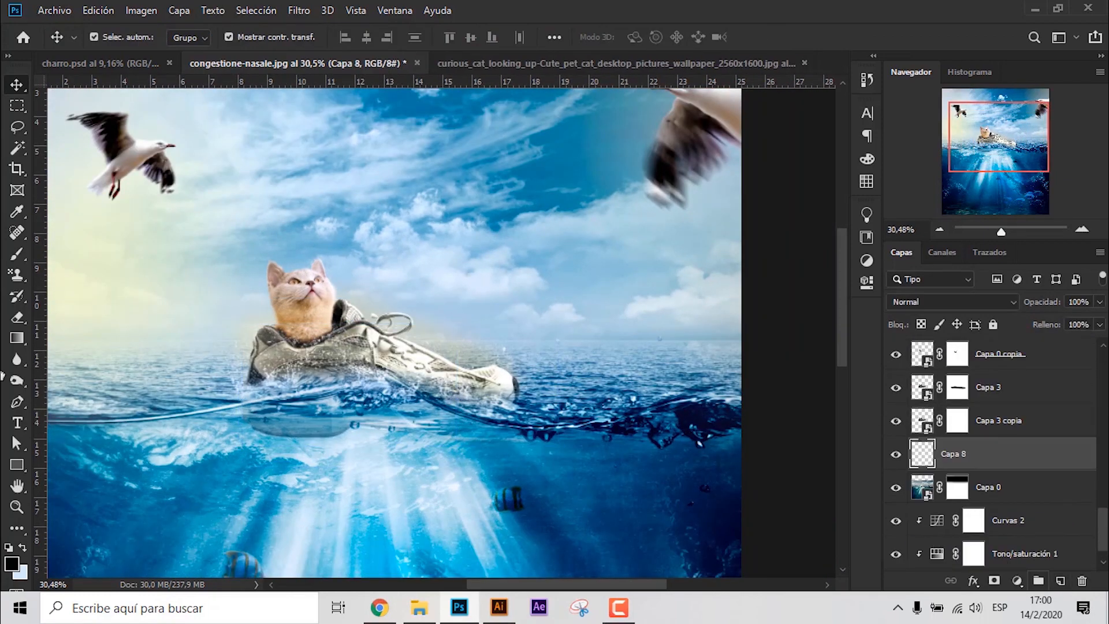
pyautogui.click(17, 254)
pyautogui.moveTo(393, 344); pyautogui.dragTo(466, 344)
pyautogui.click(291, 313)
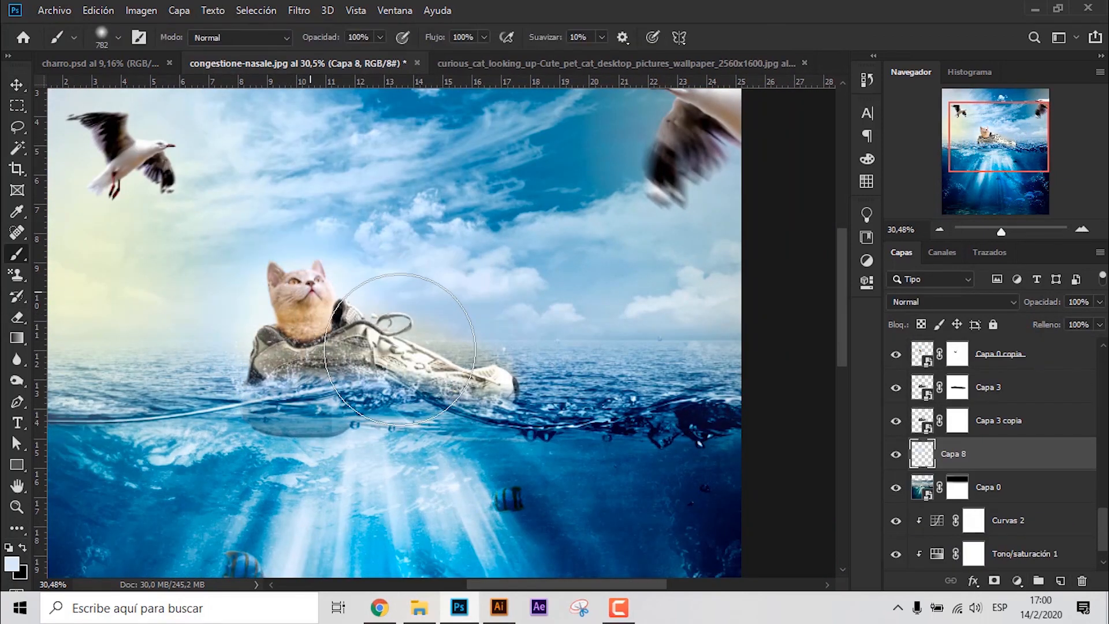
pyautogui.click(937, 301)
pyautogui.click(919, 383)
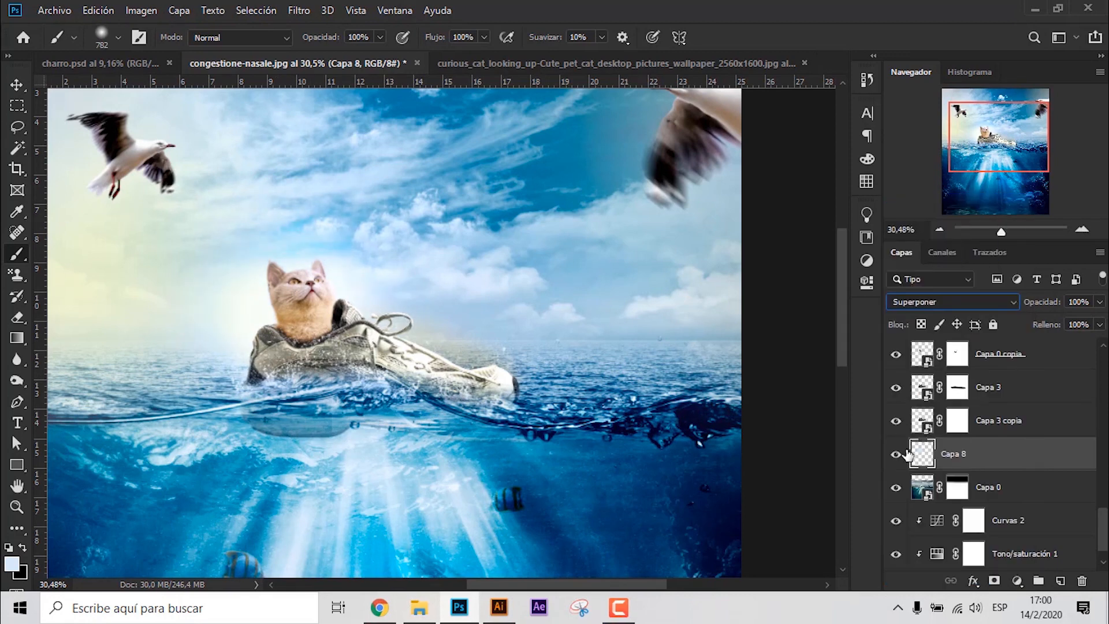
# - Add a second glow layer above the first, change its blending mode and brush in more light around the cat
pyautogui.click(1061, 581)
pyautogui.click(948, 302)
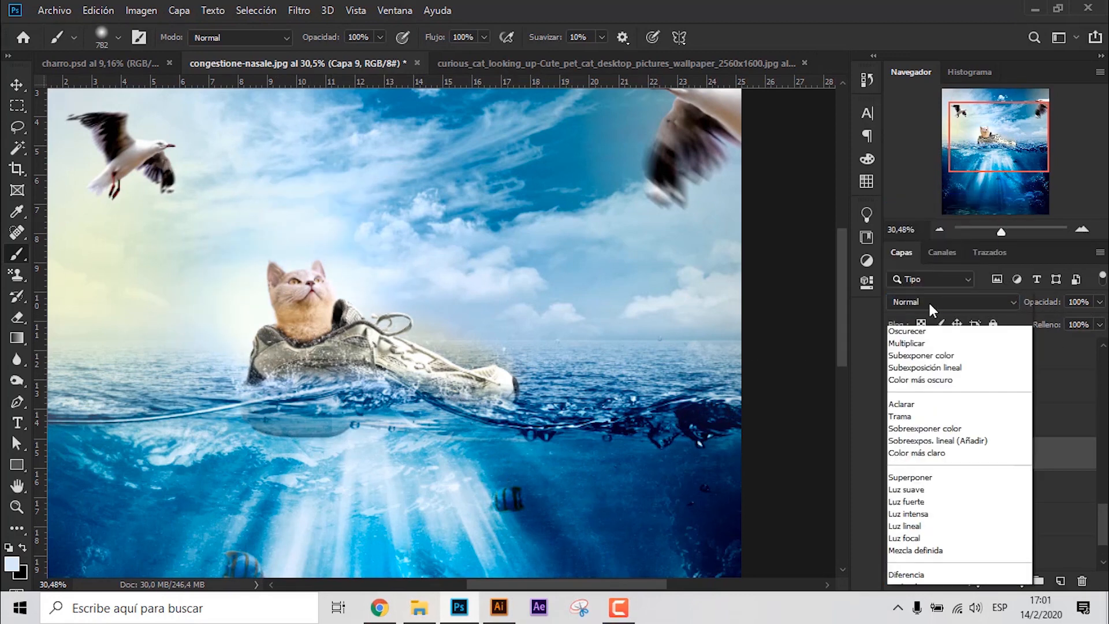
pyautogui.click(915, 383)
pyautogui.press('v')
pyautogui.scroll(-4, 524, 247)
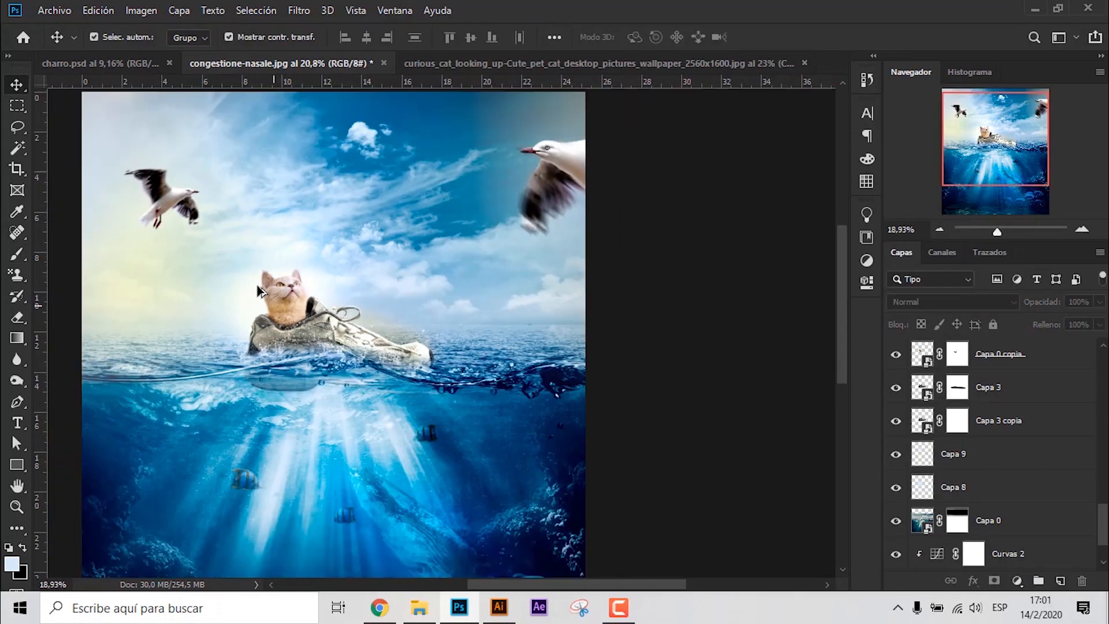
pyautogui.scroll(4, 524, 247)
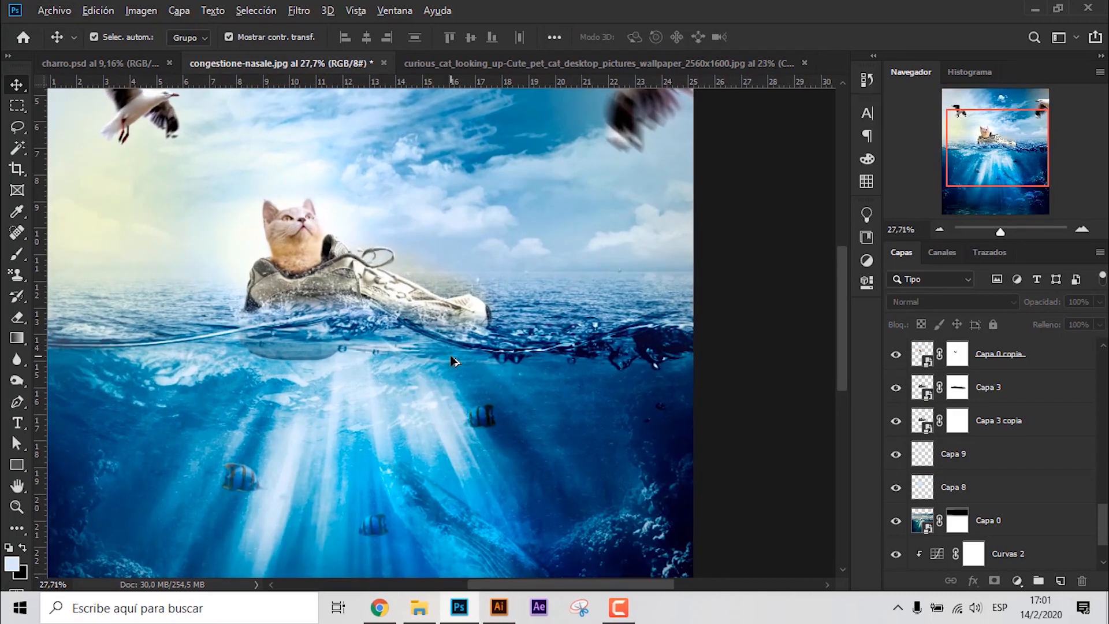
# - Add a Filtro de fotografía adjustment layer above the topmost seagull layer
pyautogui.scroll(-4, 473, 357)
pyautogui.scroll(10, 1015, 386)
pyautogui.click(1018, 355)
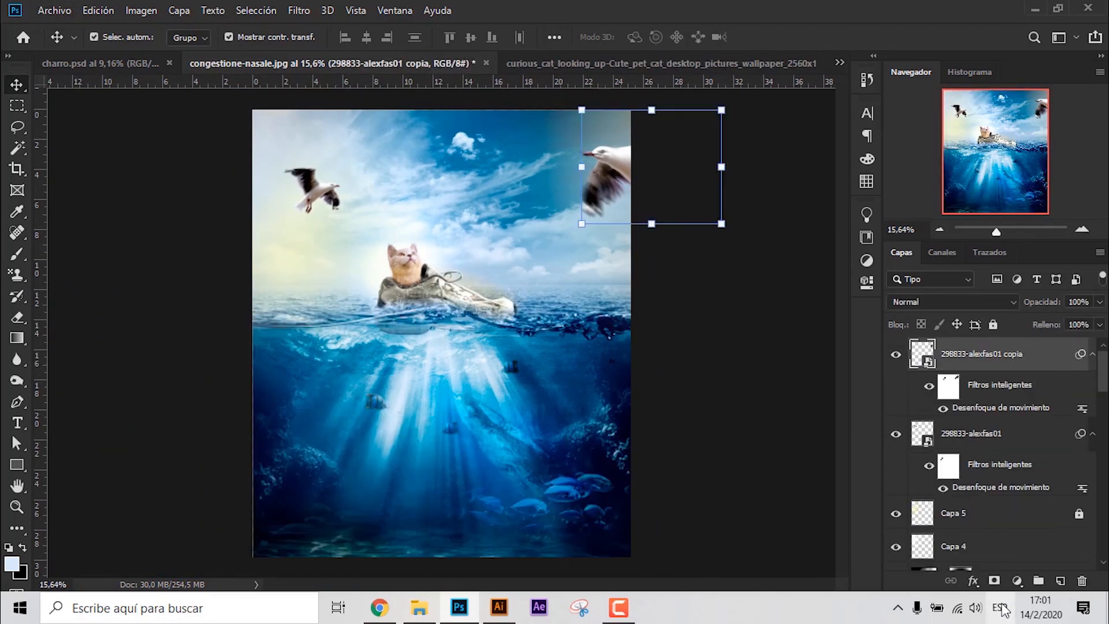
pyautogui.click(1017, 581)
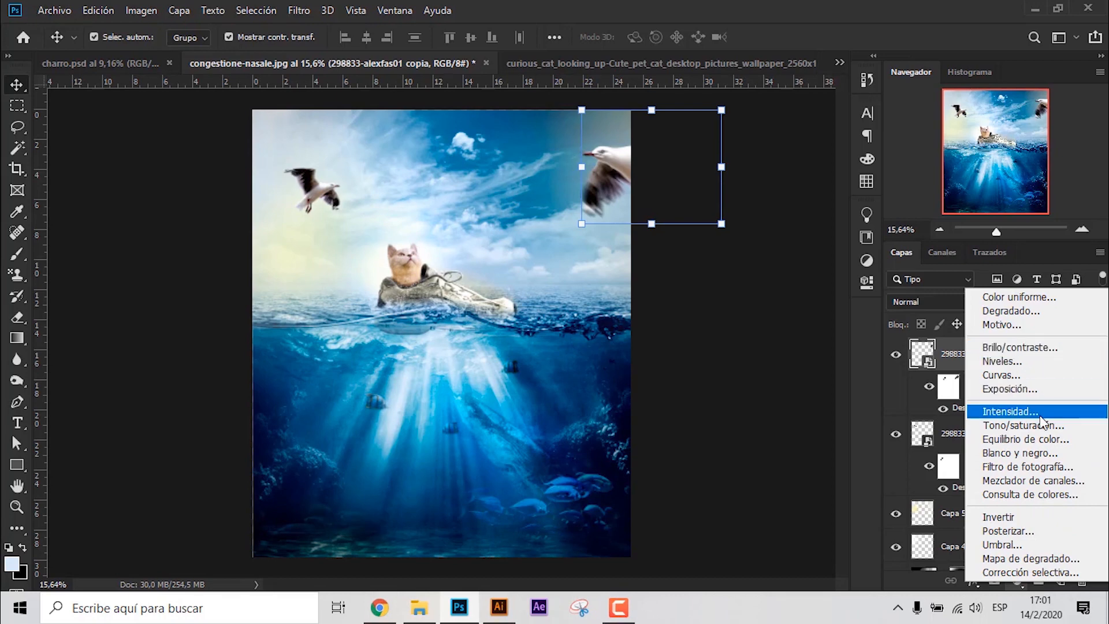
pyautogui.click(1029, 467)
# - Add another Filtro de fotografía adjustment on top and change its filter to a cool blue tint
pyautogui.click(1018, 581)
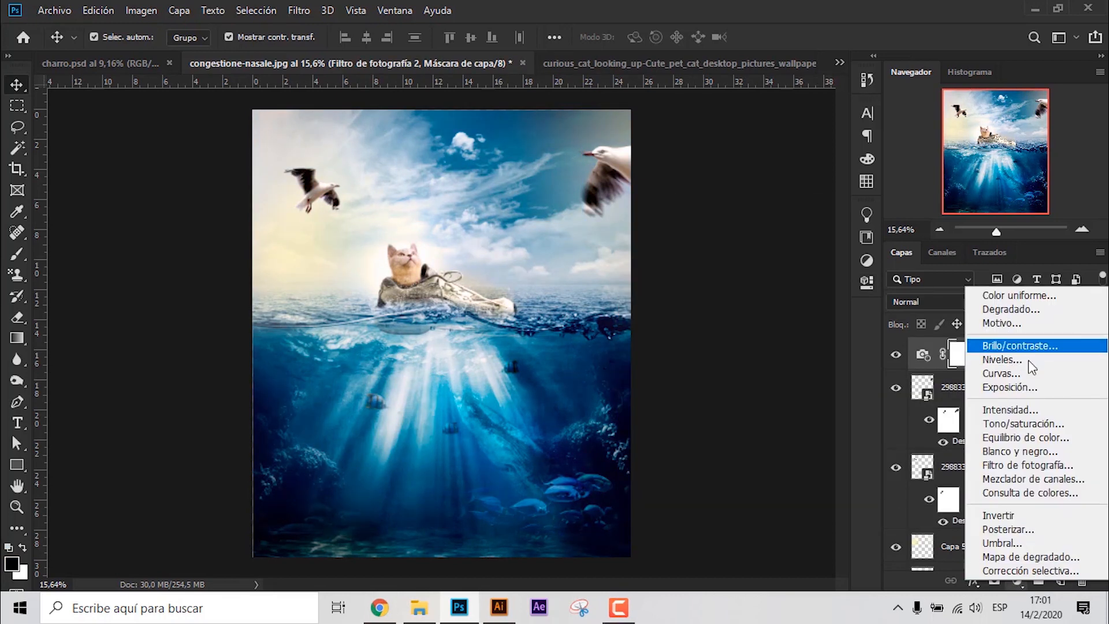
pyautogui.click(1038, 468)
pyautogui.click(738, 260)
pyautogui.click(750, 313)
pyautogui.click(842, 200)
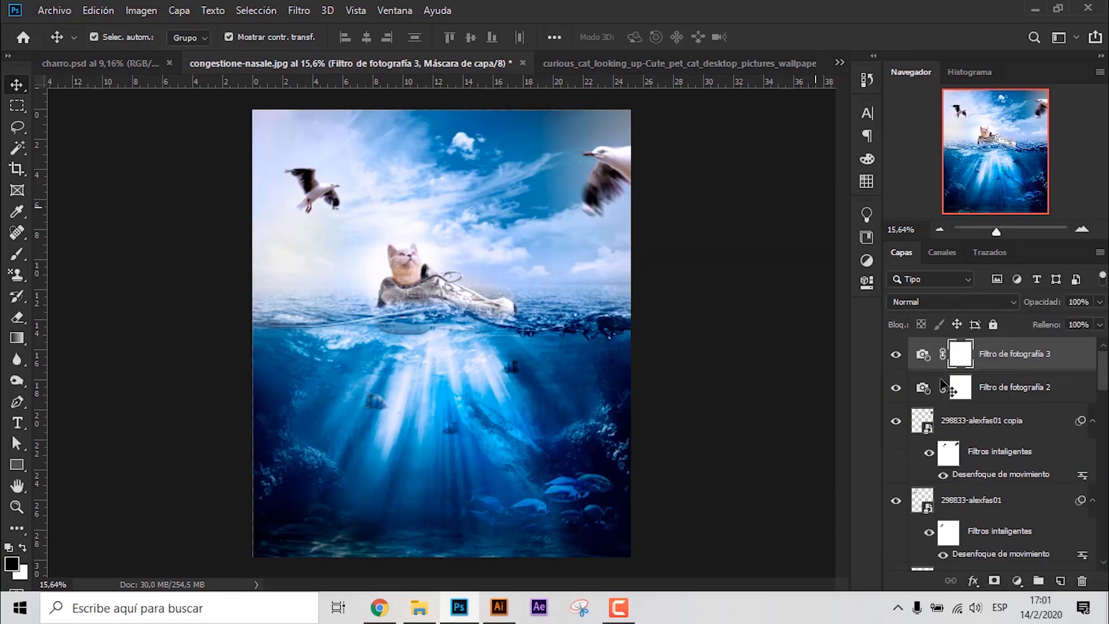
# - Paint black on the blue photo filter's mask over the cat, shoe, waterline and the area by the smaller seagull
pyautogui.click(962, 399)
pyautogui.click(961, 353)
pyautogui.press('b')
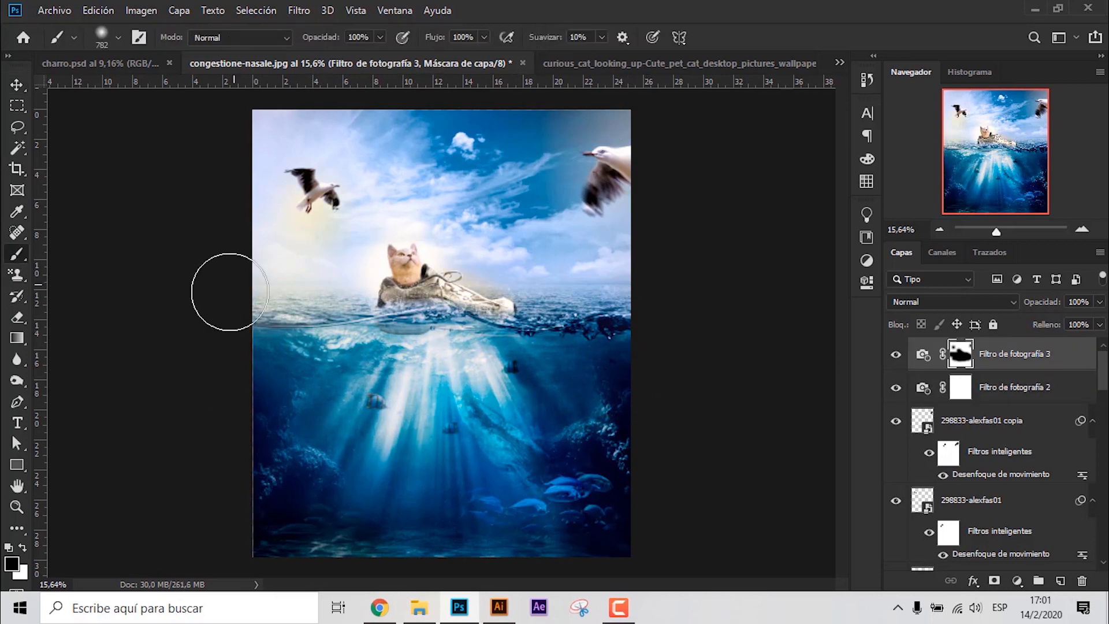
pyautogui.press('v')
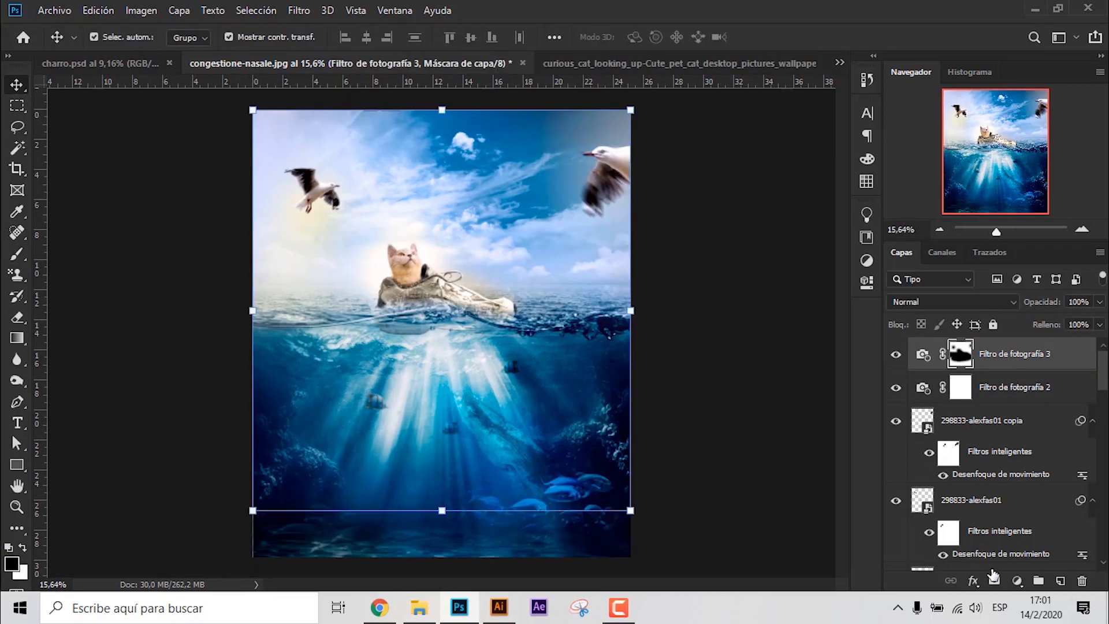
# - Add a Curvas adjustment on top, raise the upper tones to brighten the image, and compare with the adjustment hidden
pyautogui.click(1018, 581)
pyautogui.click(1031, 381)
pyautogui.moveTo(759, 361); pyautogui.dragTo(775, 353)
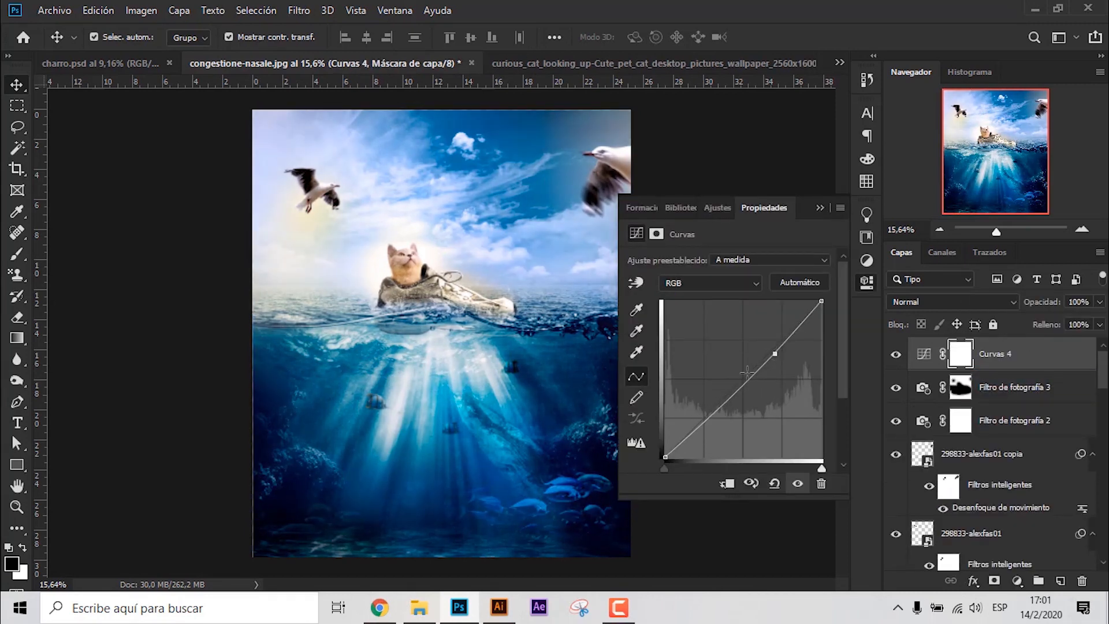
pyautogui.moveTo(740, 386); pyautogui.dragTo(773, 344)
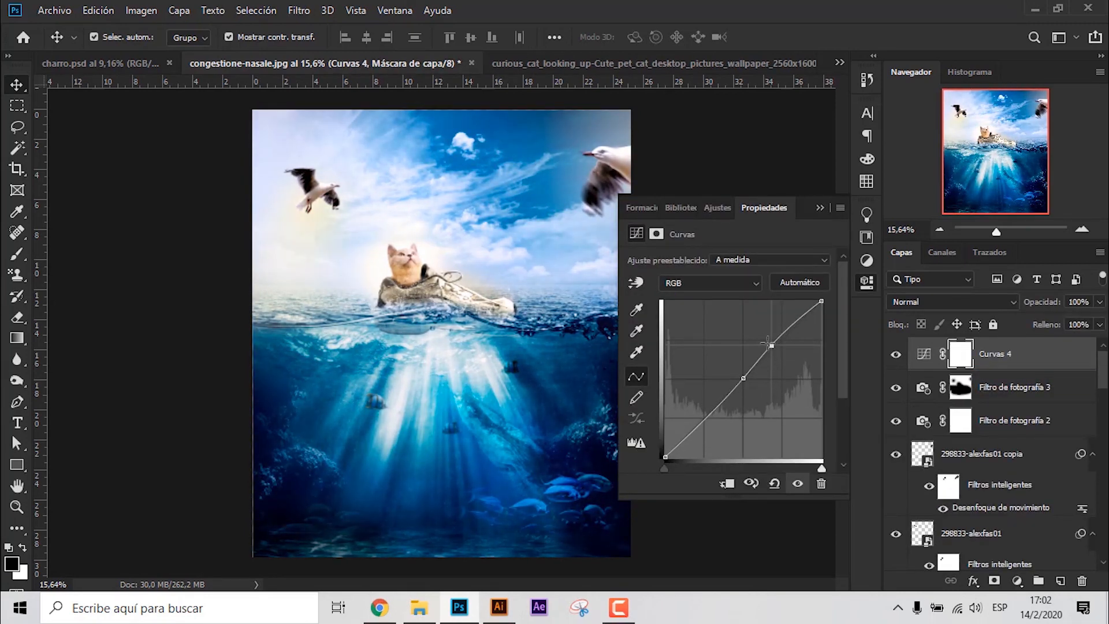
pyautogui.click(822, 208)
pyautogui.click(895, 354)
pyautogui.click(894, 354)
pyautogui.click(665, 349)
pyautogui.scroll(1, 449, 330)
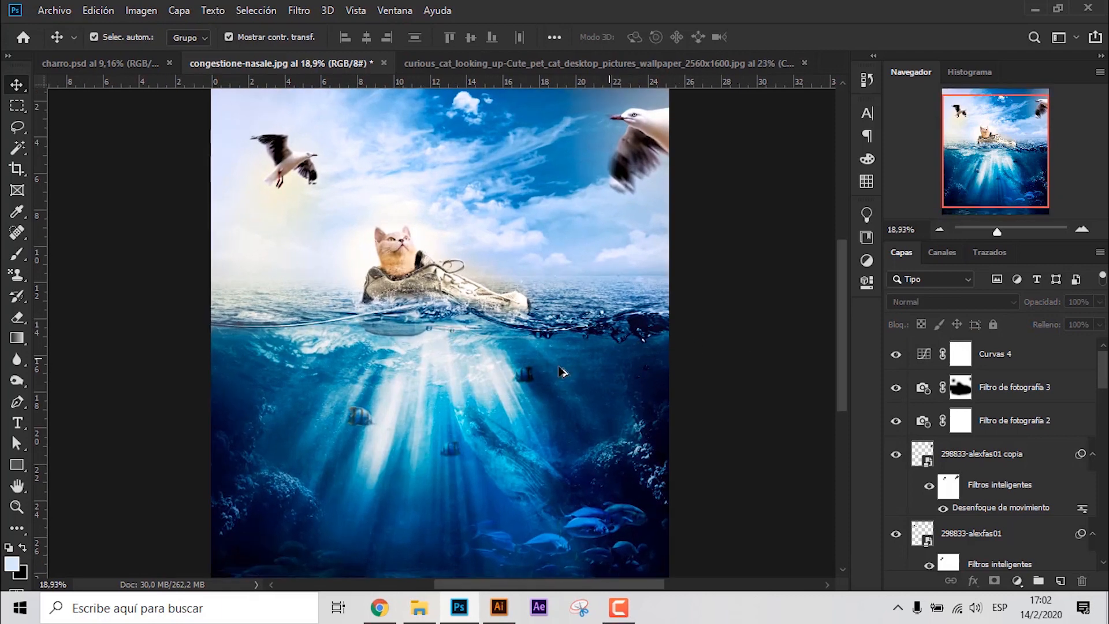
# - Add a text layer reading "no los abandones" over the underwater area of the image
pyautogui.scroll(-1, 568, 372)
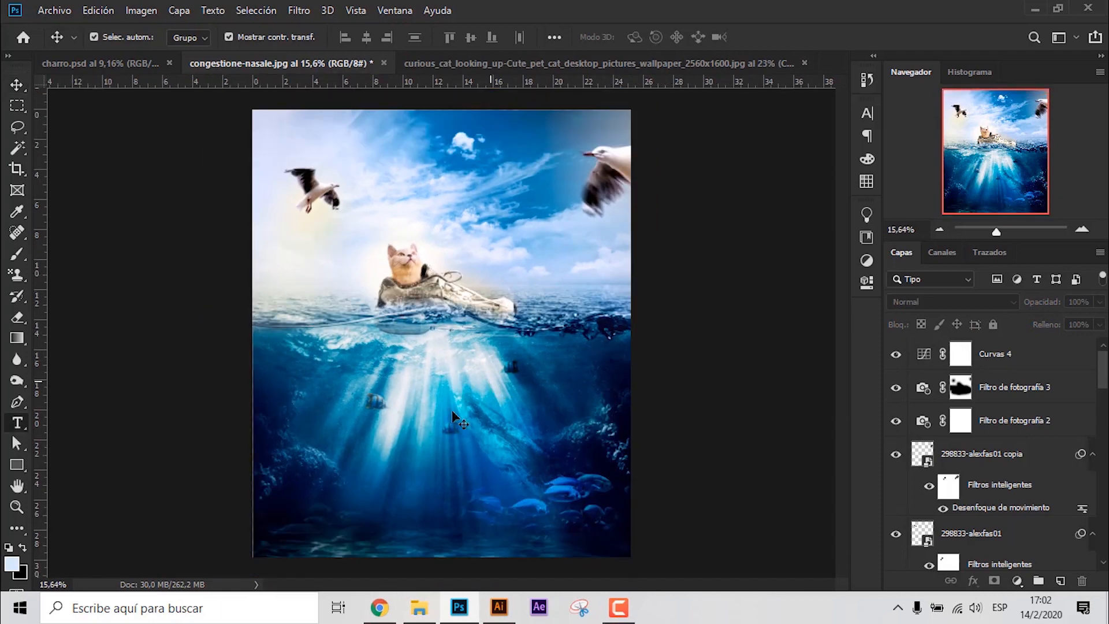
pyautogui.press('t')
pyautogui.click(420, 396)
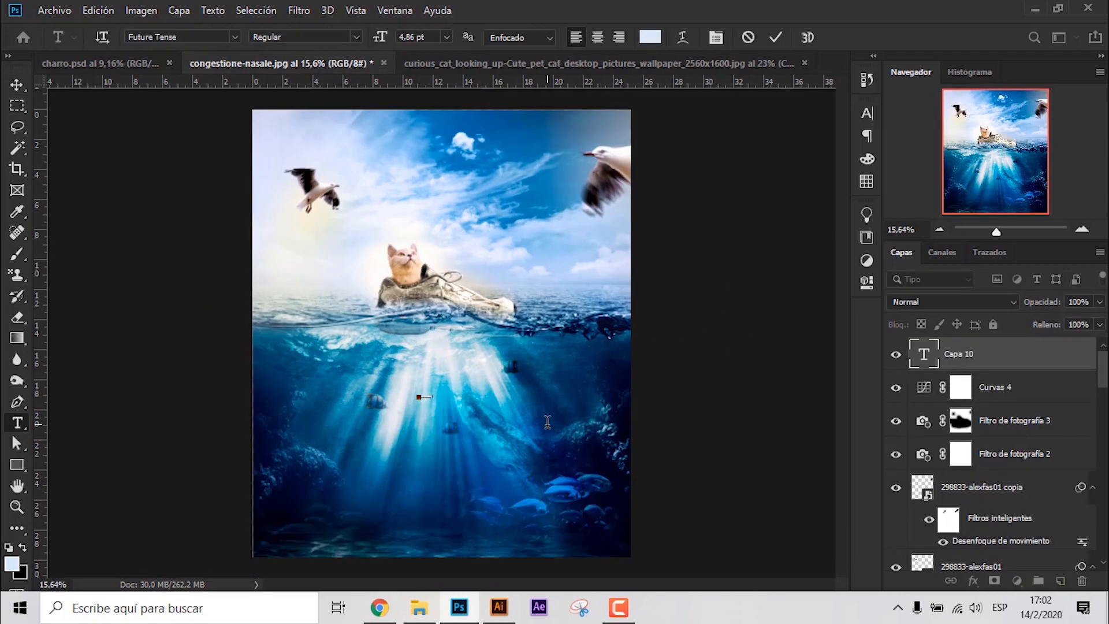
pyautogui.click(772, 47)
pyautogui.press('v')
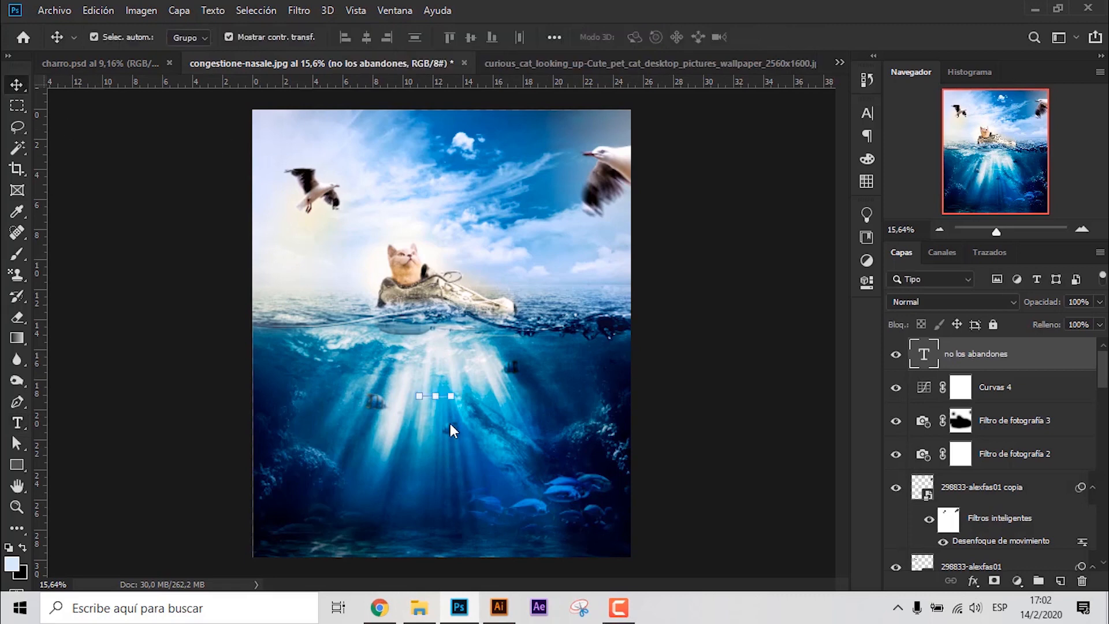
# - Enlarge the slogan to span much of the image width and change its font to ITC Avant Garde Gothic Std
pyautogui.moveTo(526, 368); pyautogui.dragTo(558, 354)
pyautogui.click(786, 38)
pyautogui.click(867, 114)
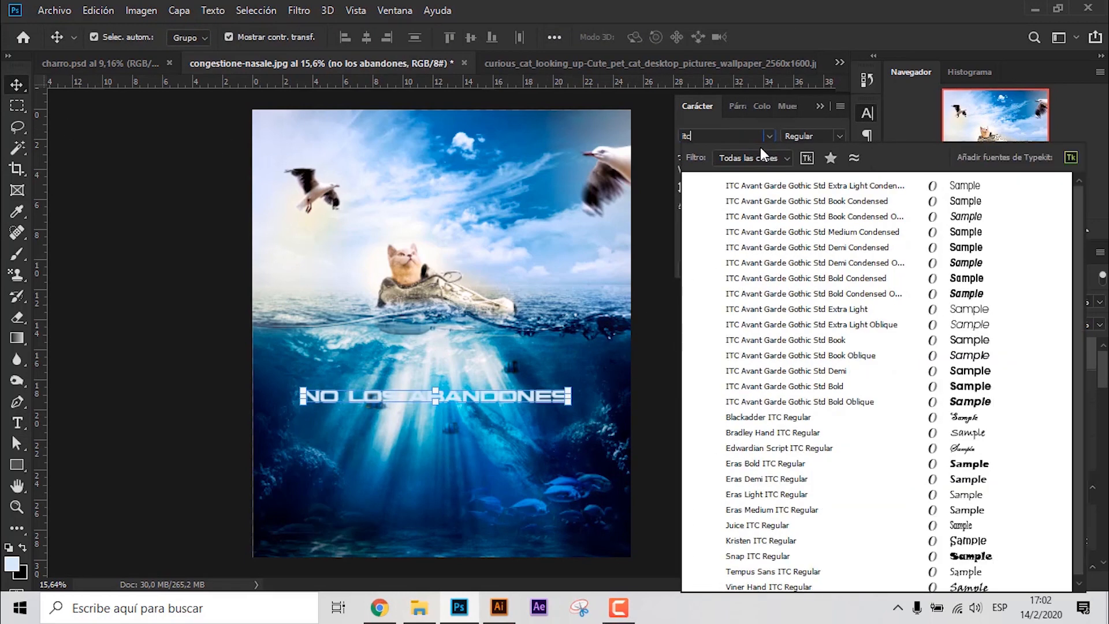
pyautogui.click(871, 312)
pyautogui.click(654, 374)
# - Move the slogan down to the seabed area near the image's lower edge and set it in all caps
pyautogui.moveTo(423, 397); pyautogui.dragTo(479, 532)
pyautogui.click(733, 225)
pyautogui.click(723, 455)
pyautogui.click(462, 509)
pyautogui.click(687, 405)
# - Set the slogan's font style to Book and scale the text to 28.25 pt
pyautogui.click(841, 136)
pyautogui.click(822, 283)
pyautogui.click(687, 398)
pyautogui.moveTo(545, 524); pyautogui.dragTo(471, 524)
pyautogui.click(787, 37)
pyautogui.click(681, 399)
# - Duplicate the slogan just below itself and change the copy's text to "ellos aún te necesitan"
pyautogui.keyDown('alt'); pyautogui.moveTo(485, 522); pyautogui.dragTo(486, 544); pyautogui.keyUp('alt')
pyautogui.doubleClick(510, 536)
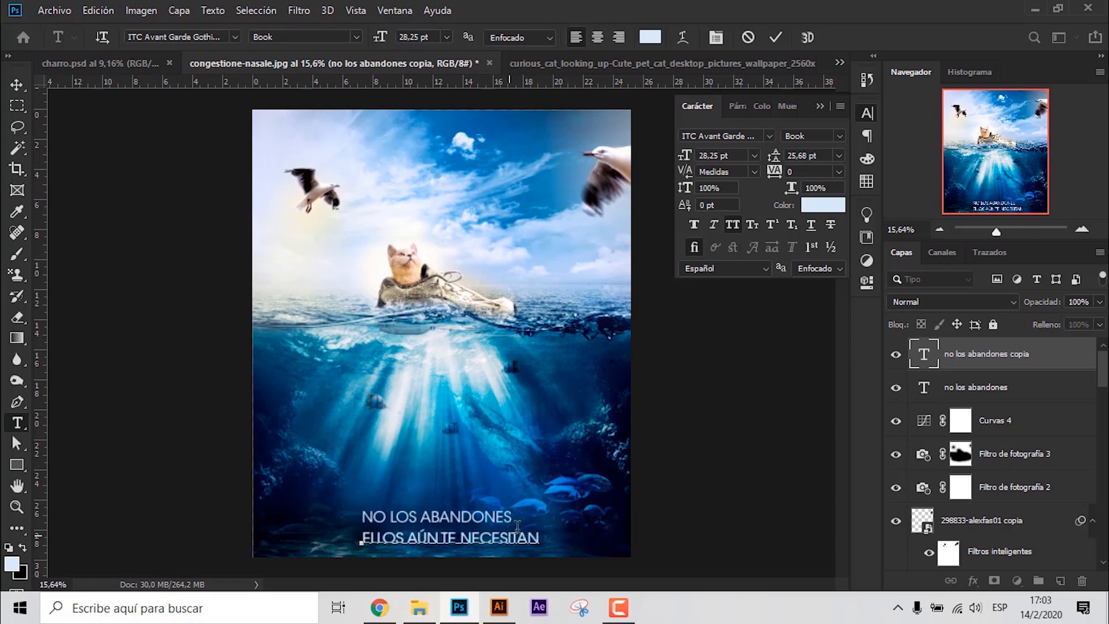
pyautogui.click(712, 355)
# - Centre both text lines horizontally on the image, using the bottommost sky layer as the alignment reference
pyautogui.click(490, 516)
pyautogui.keyDown('shift'); pyautogui.click(535, 541); pyautogui.keyUp('shift')
pyautogui.keyDown('shift'); pyautogui.click(538, 547); pyautogui.keyUp('shift')
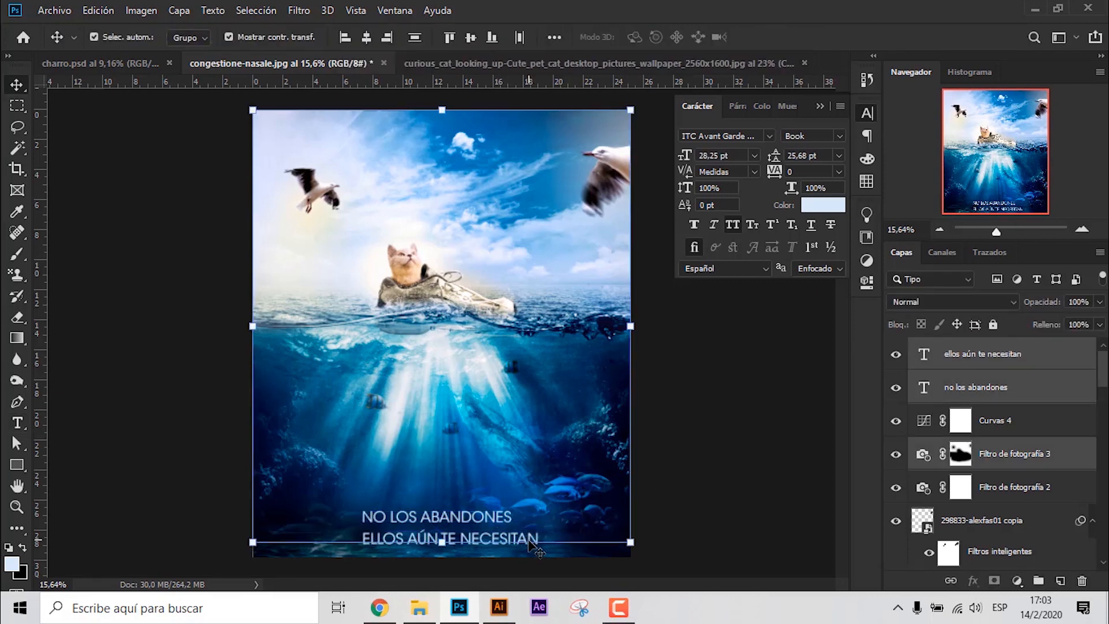
pyautogui.click(687, 399)
pyautogui.scroll(6, 466, 538)
pyautogui.scroll(2, 466, 539)
pyautogui.click(1040, 388)
pyautogui.keyDown('ctrl'); pyautogui.click(1046, 355); pyautogui.keyUp('ctrl')
pyautogui.scroll(-12, 1076, 421)
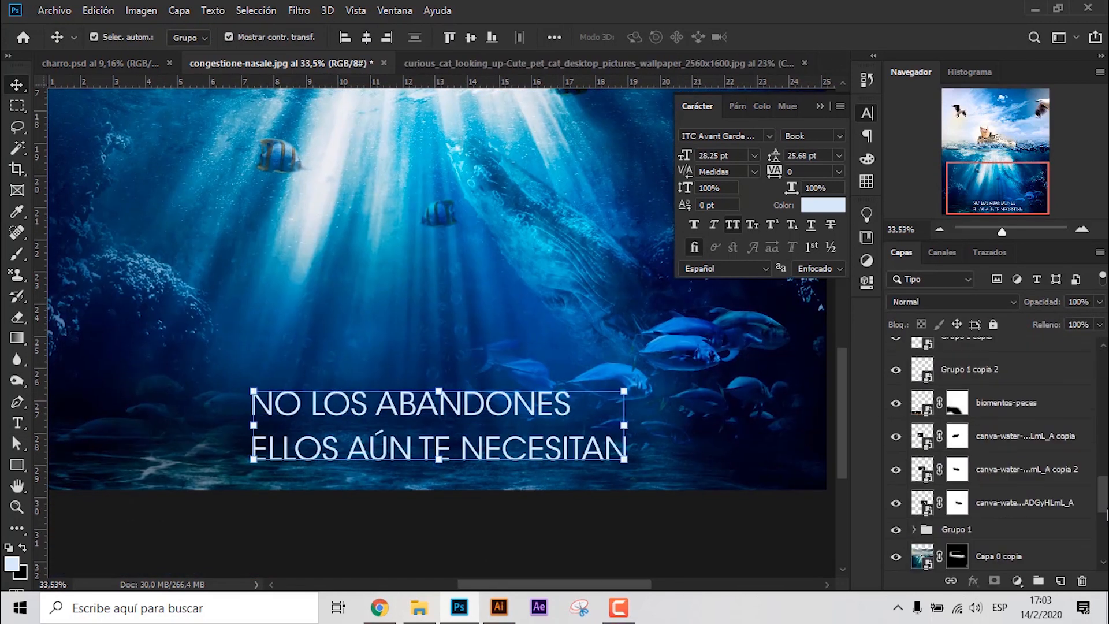
pyautogui.keyDown('ctrl'); pyautogui.click(1041, 553); pyautogui.keyUp('ctrl')
pyautogui.click(368, 44)
pyautogui.click(623, 515)
# - Move the second text line slightly closer to the first and set its font style to Demi
pyautogui.moveTo(514, 453); pyautogui.dragTo(514, 445)
pyautogui.click(695, 225)
pyautogui.click(694, 225)
pyautogui.click(840, 137)
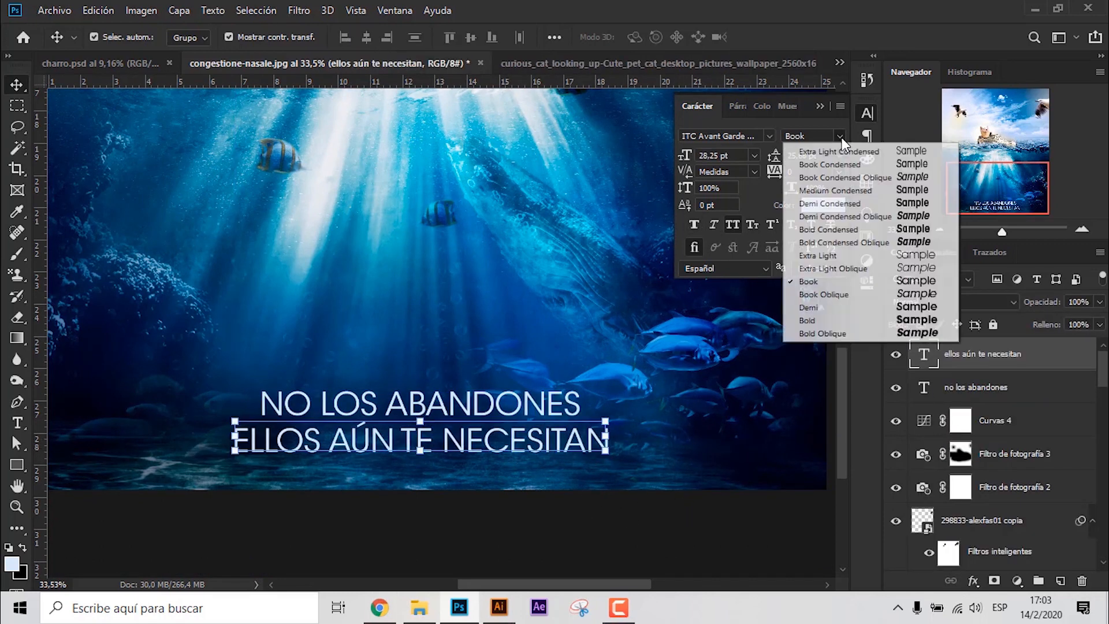
pyautogui.click(812, 308)
pyautogui.click(716, 504)
# - Realign the bold second line and the first line to the sky layer's horizontal centre
pyautogui.click(998, 364)
pyautogui.keyDown('ctrl'); pyautogui.click(1008, 386); pyautogui.keyUp('ctrl')
pyautogui.moveTo(1102, 369); pyautogui.dragTo(1099, 548)
pyautogui.keyDown('ctrl'); pyautogui.click(1040, 553); pyautogui.keyUp('ctrl')
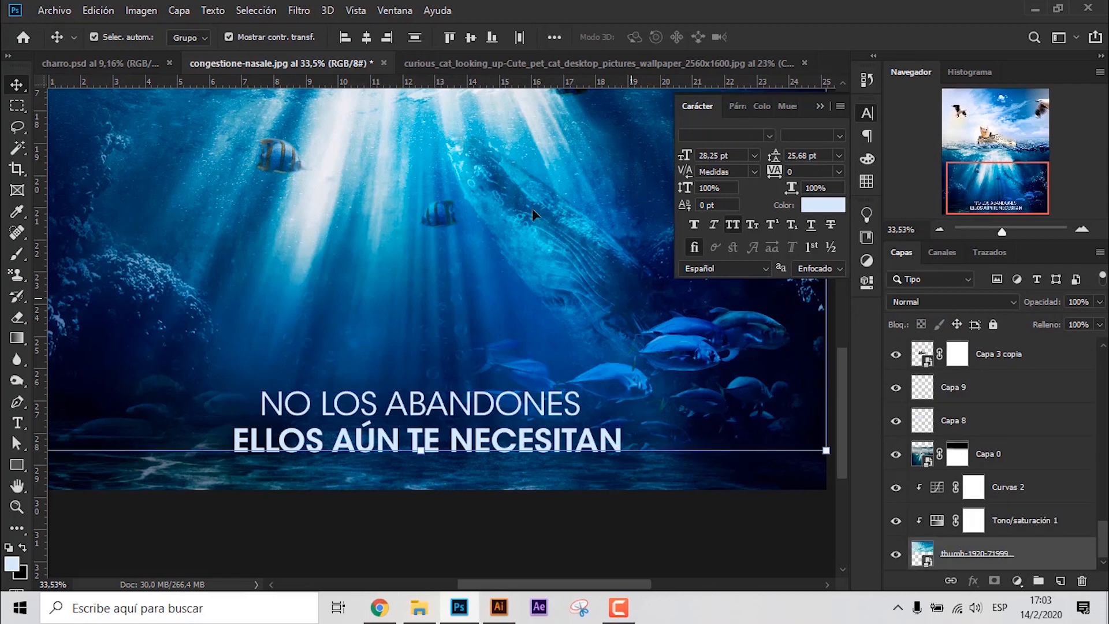
pyautogui.click(368, 40)
pyautogui.click(649, 503)
pyautogui.click(511, 438)
pyautogui.click(650, 510)
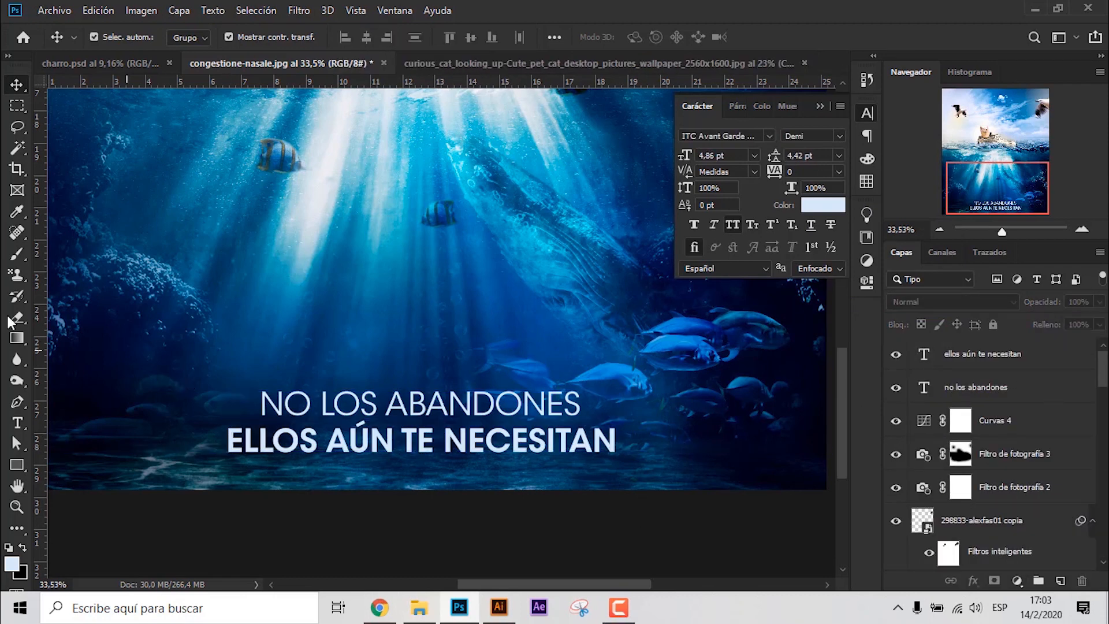
# - Create a new layer above Capa 0 and paint a soft black shade along the image's lower edge behind the text
pyautogui.click(17, 254)
pyautogui.scroll(-15, 1049, 535)
pyautogui.click(1027, 465)
pyautogui.click(1060, 581)
pyautogui.scroll(-4, 528, 426)
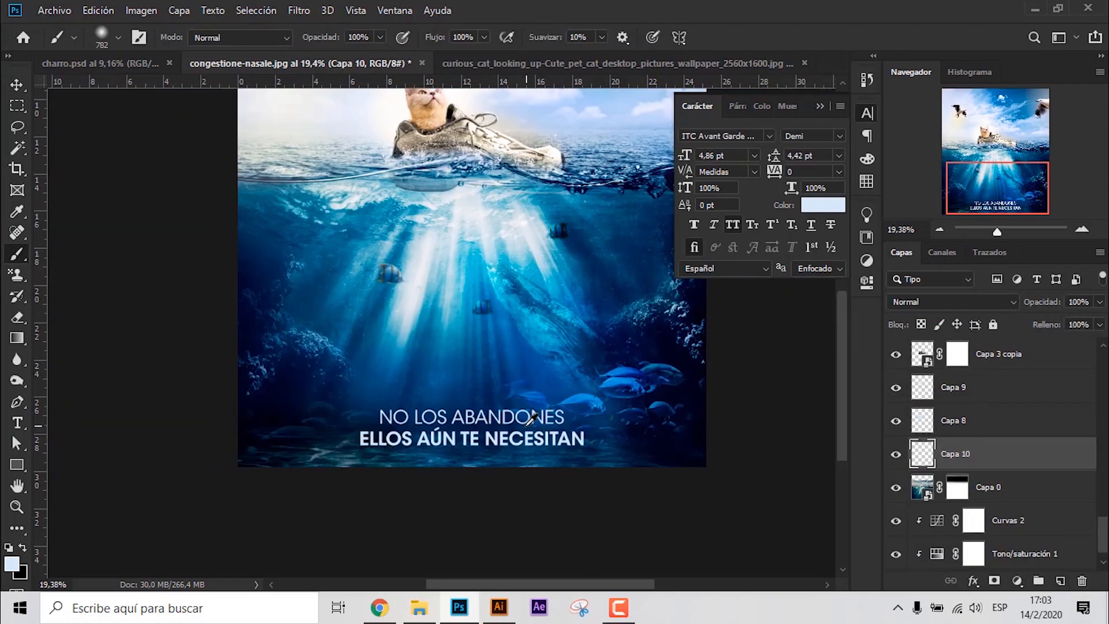
pyautogui.moveTo(290, 549); pyautogui.dragTo(710, 554)
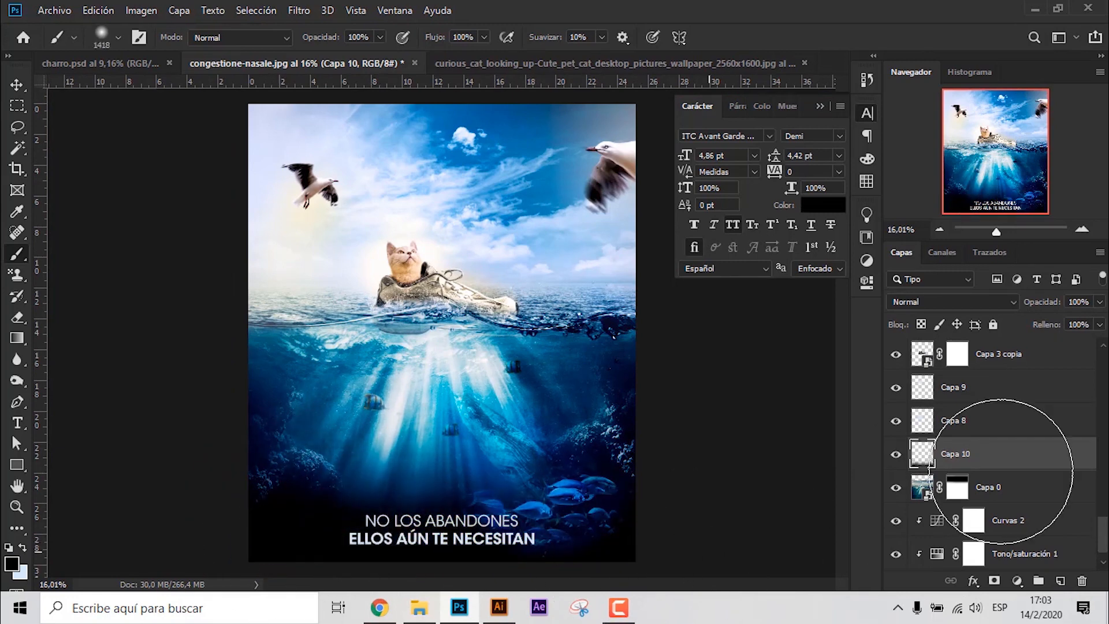
# - Move the black shading layer up above the 298833-alexfas01 seagull layer and lower its opacity to 47%
pyautogui.moveTo(1019, 453)
pyautogui.mouseDown()
pyautogui.moveTo(1040, 279)
pyautogui.moveTo(1026, 278)
pyautogui.mouseUp()
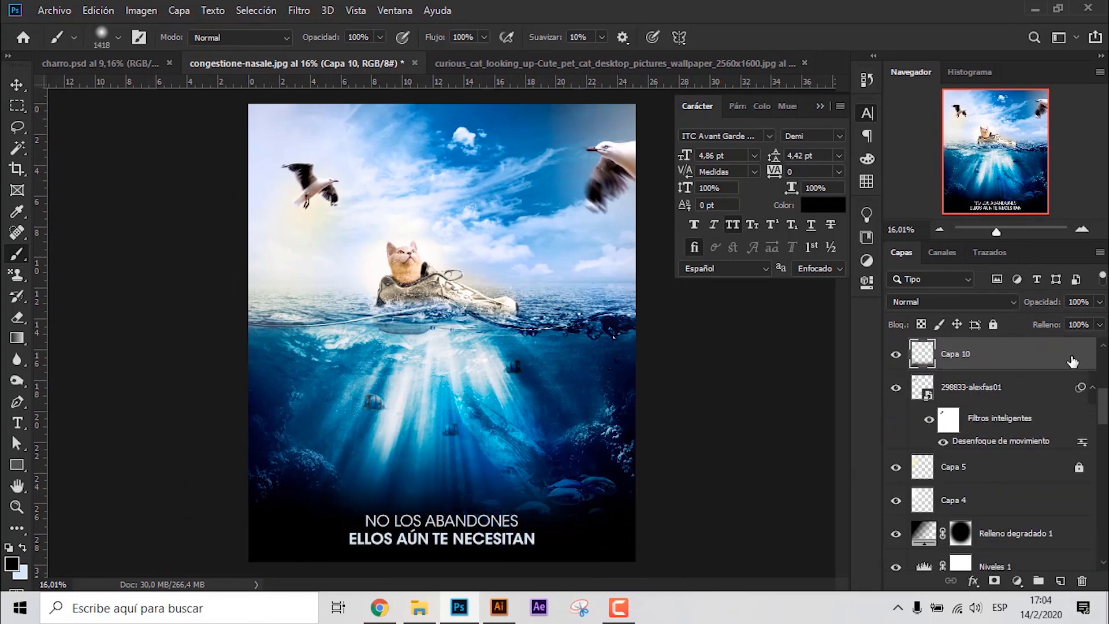
pyautogui.moveTo(1071, 333); pyautogui.dragTo(1055, 327)
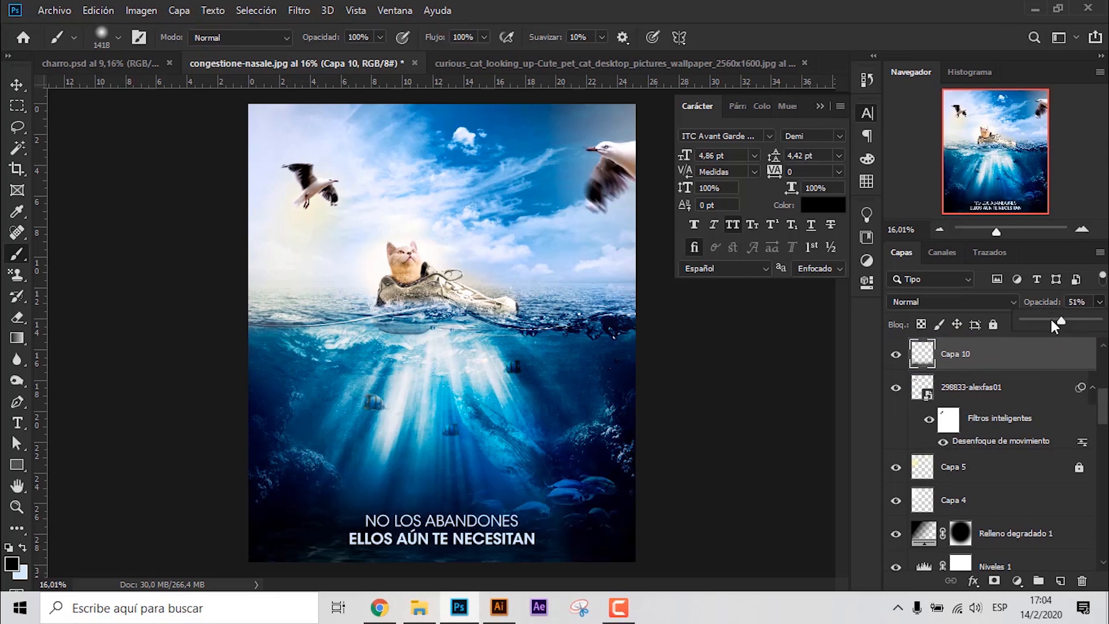
pyautogui.click(16, 85)
pyautogui.click(745, 333)
pyautogui.click(496, 542)
pyautogui.click(650, 484)
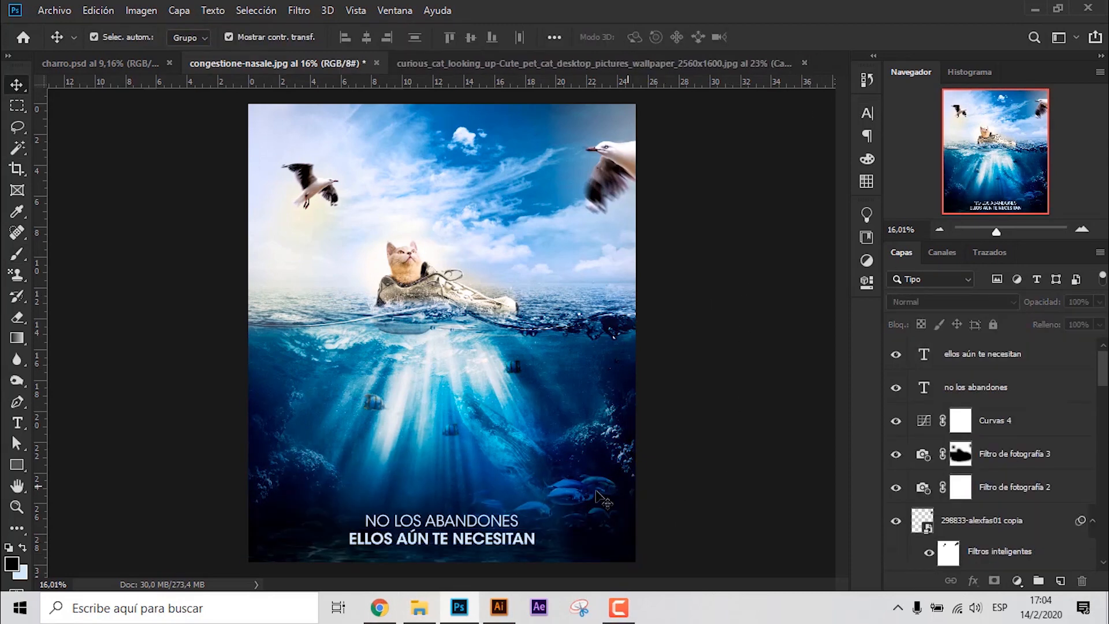
# - Duplicate the bold line into the sky, change its text to "por un mundo sin maltrato animal" and scale it to 76.68%
pyautogui.keyDown('alt'); pyautogui.keyDown('shift'); pyautogui.moveTo(475, 544); pyautogui.dragTo(504, 149); pyautogui.keyUp('shift'); pyautogui.keyUp('alt')
pyautogui.doubleClick(504, 149)
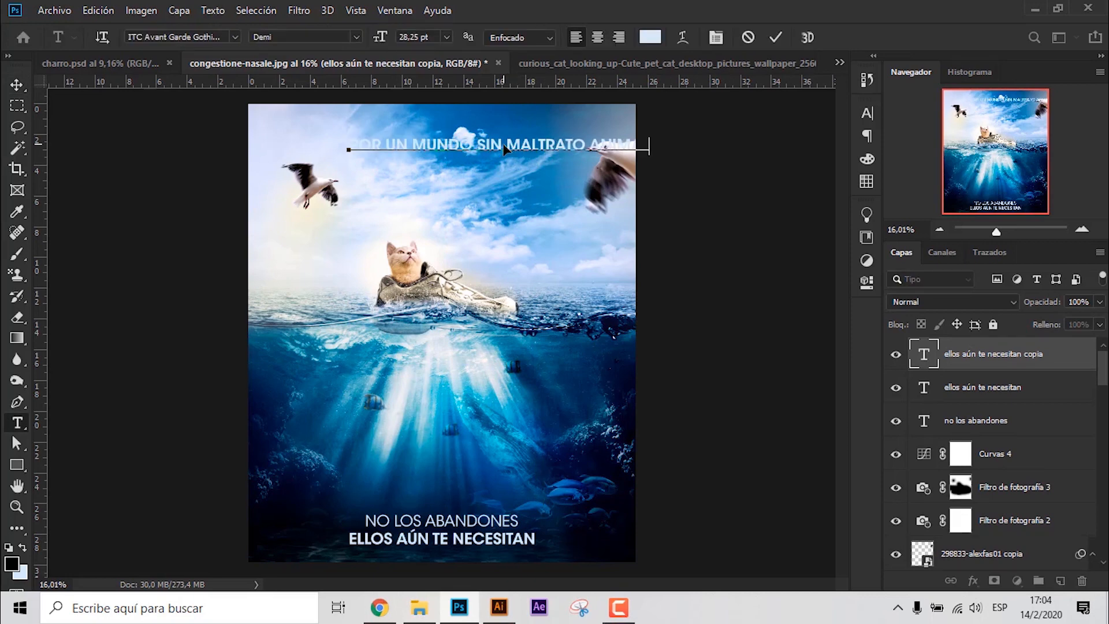
pyautogui.click(776, 38)
pyautogui.moveTo(650, 154); pyautogui.dragTo(580, 150)
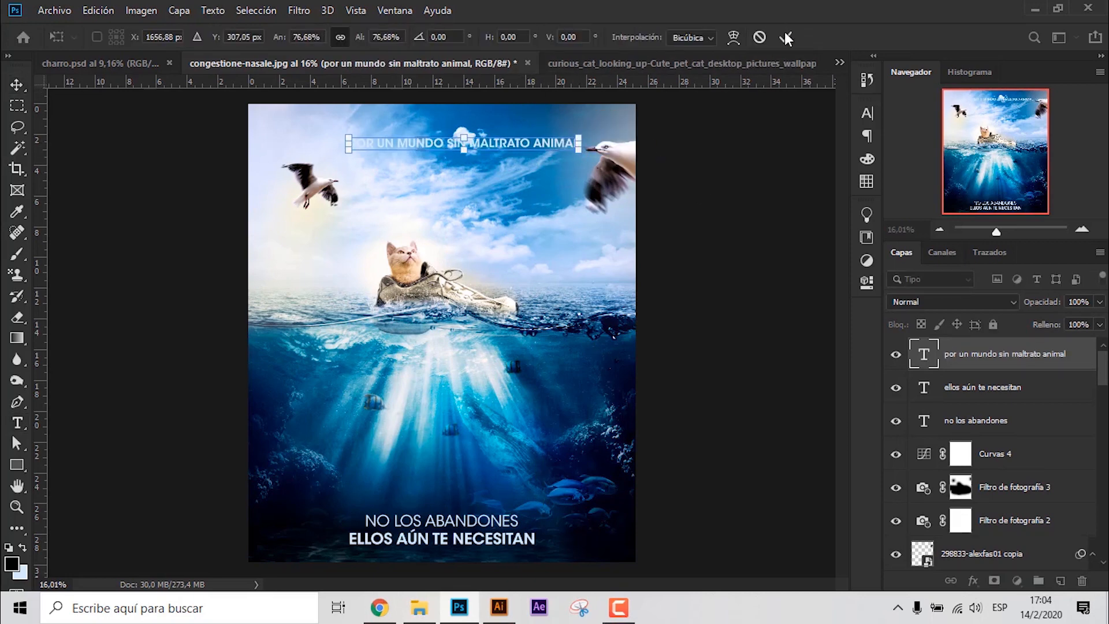
pyautogui.click(788, 39)
# - Break the sky slogan into two centre-aligned lines after "sin" and centre it horizontally on the image
pyautogui.doubleClick(466, 141)
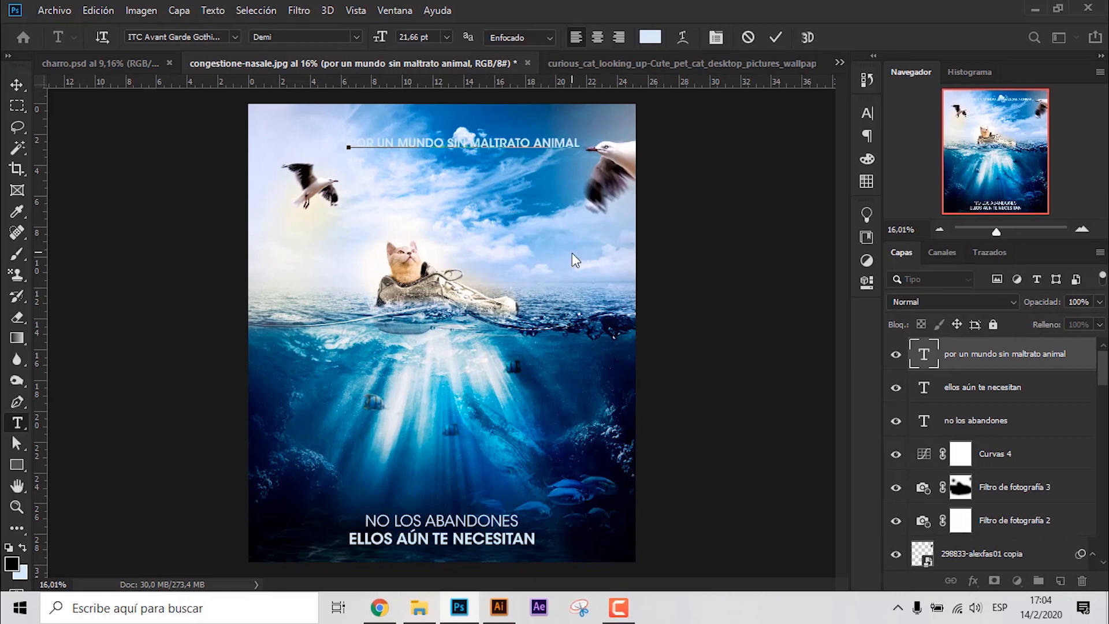
pyautogui.hotkey('ctrl', 'Return')
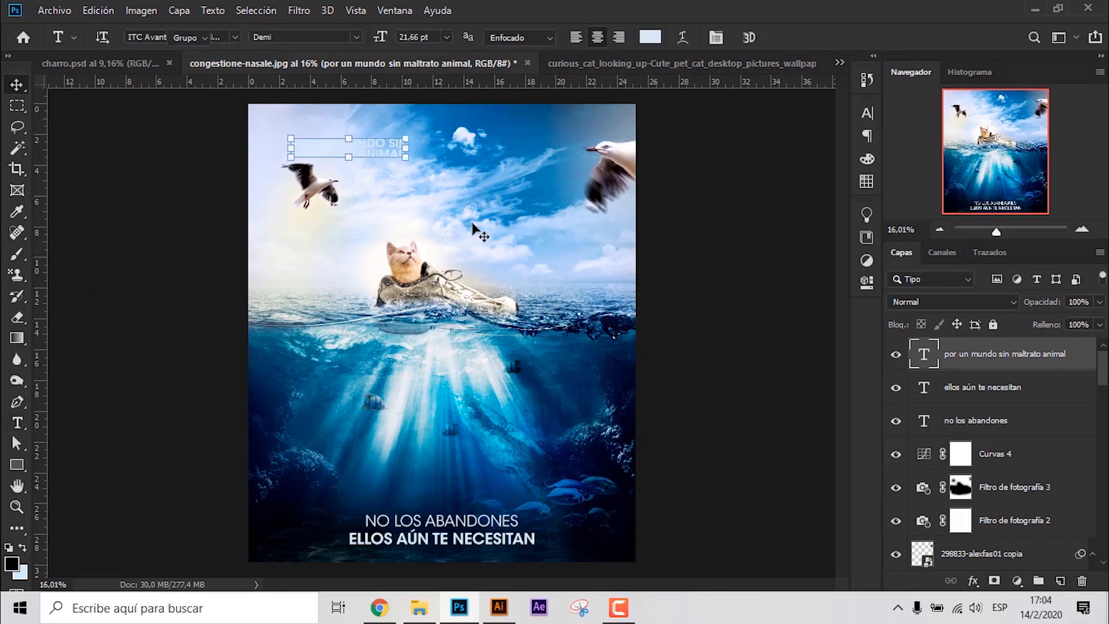
pyautogui.scroll(-15, 1022, 525)
pyautogui.keyDown('ctrl'); pyautogui.click(1060, 562); pyautogui.keyUp('ctrl')
pyautogui.click(367, 38)
pyautogui.click(428, 97)
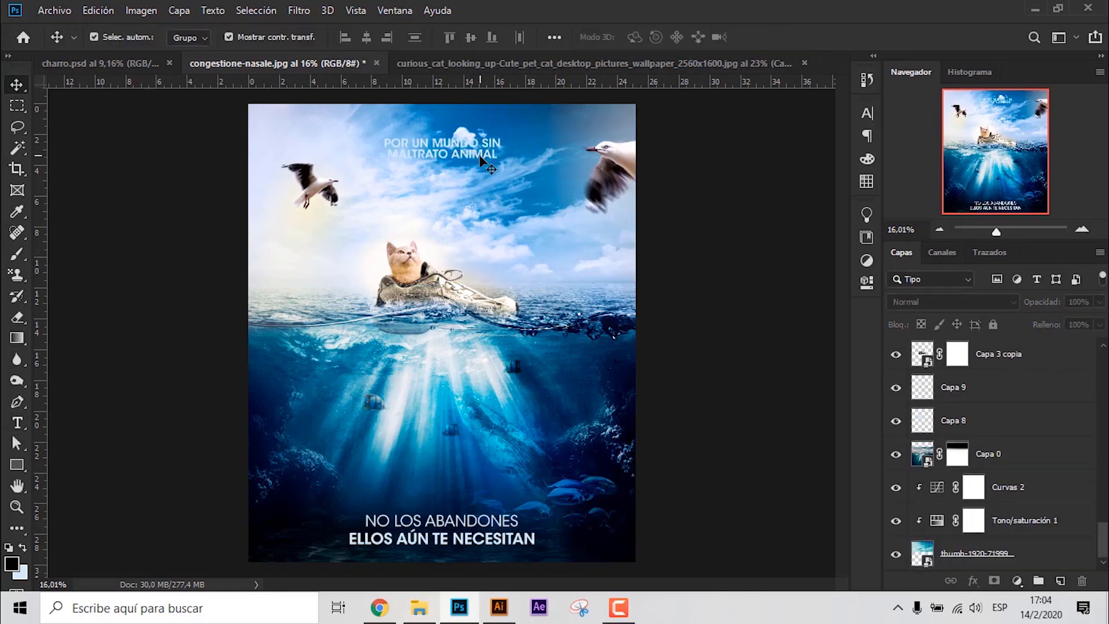
# - Move the sky slogan up close to the image's upper edge and change its text colour to white
pyautogui.moveTo(481, 157); pyautogui.dragTo(480, 137)
pyautogui.click(866, 114)
pyautogui.click(808, 209)
pyautogui.click(863, 437)
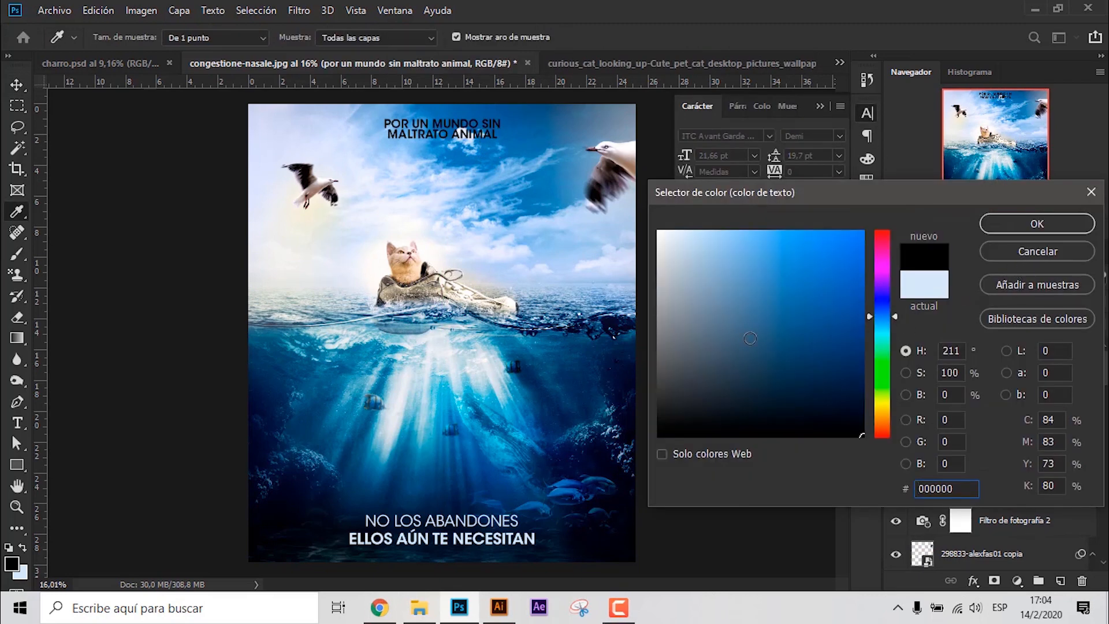
pyautogui.moveTo(750, 338)
pyautogui.mouseDown()
pyautogui.moveTo(641, 317)
pyautogui.moveTo(555, 214)
pyautogui.mouseUp()
pyautogui.click(991, 223)
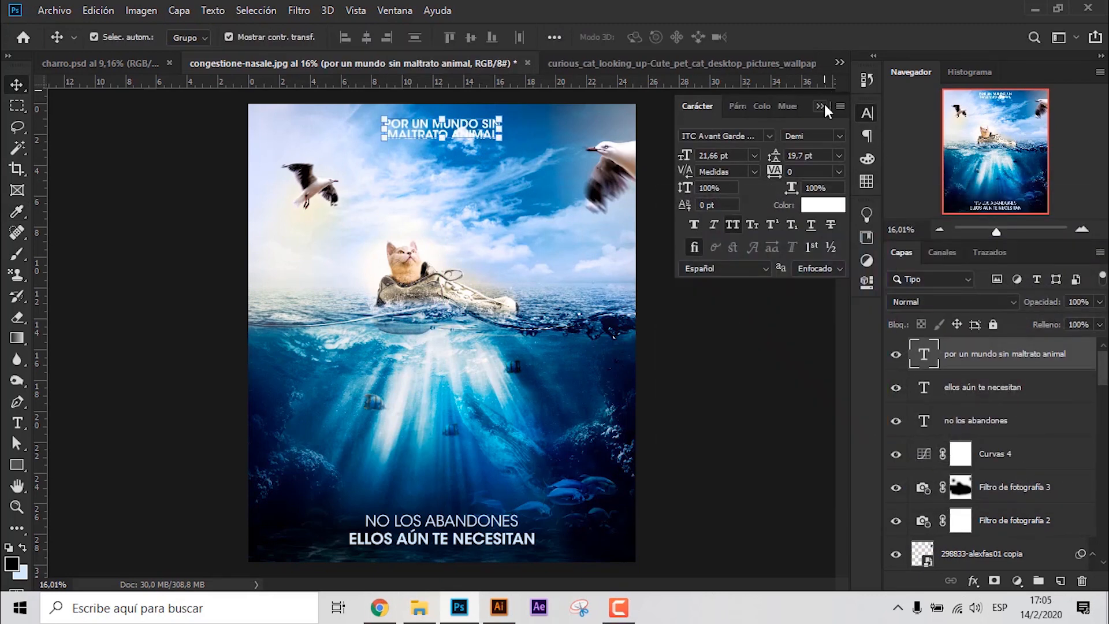
pyautogui.click(866, 113)
pyautogui.doubleClick(1086, 359)
pyautogui.click(148, 522)
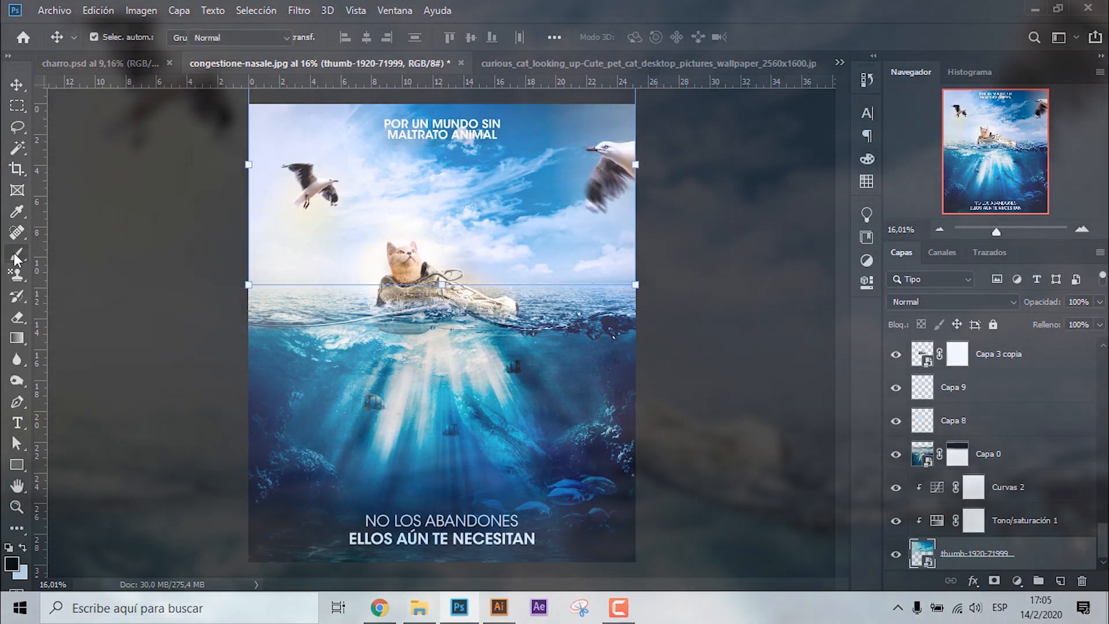
pyautogui.press('j')
pyautogui.click(493, 208)
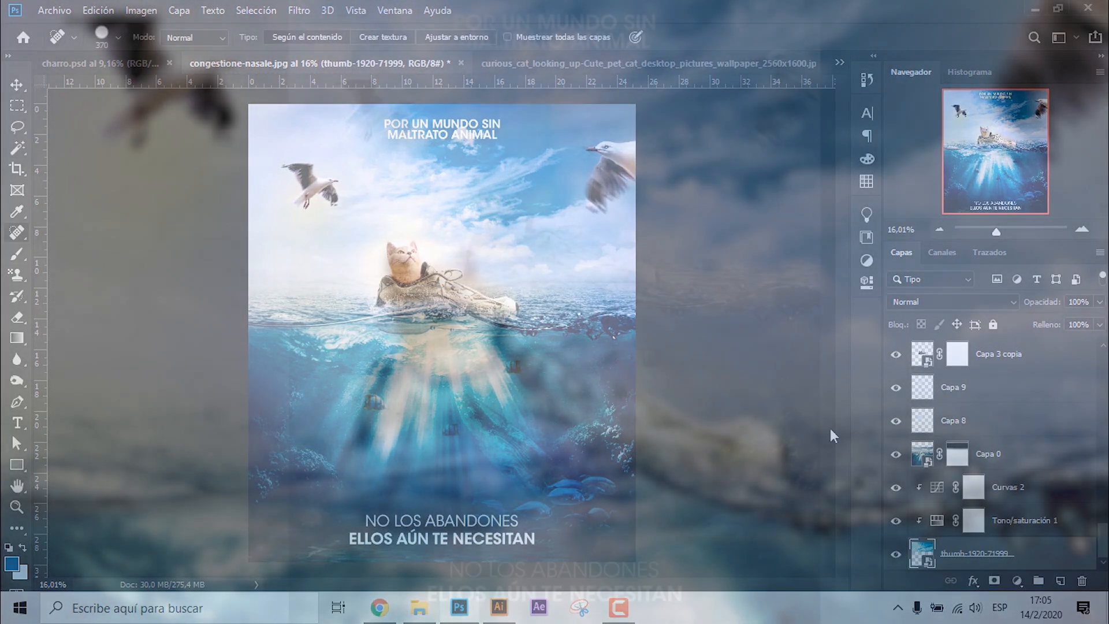